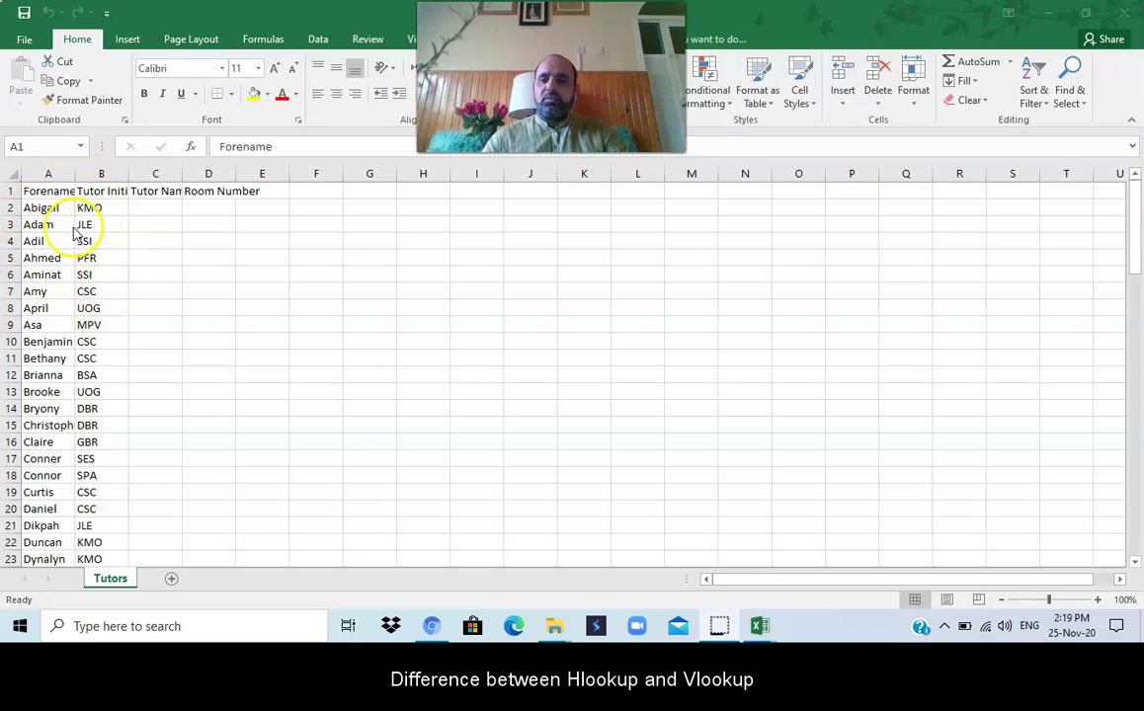
- Examine how the Tutors sheet is laid out in rows 1 to 3 and columns A to F
click(10, 199)
click(10, 192)
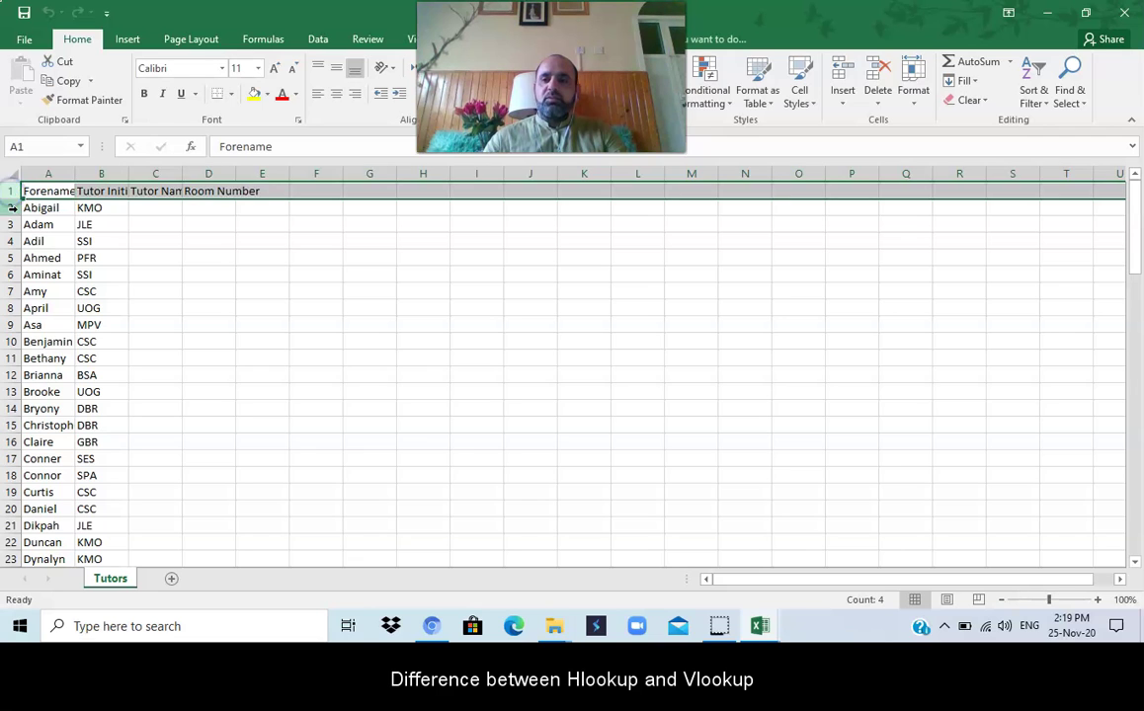
click(10, 207)
click(10, 225)
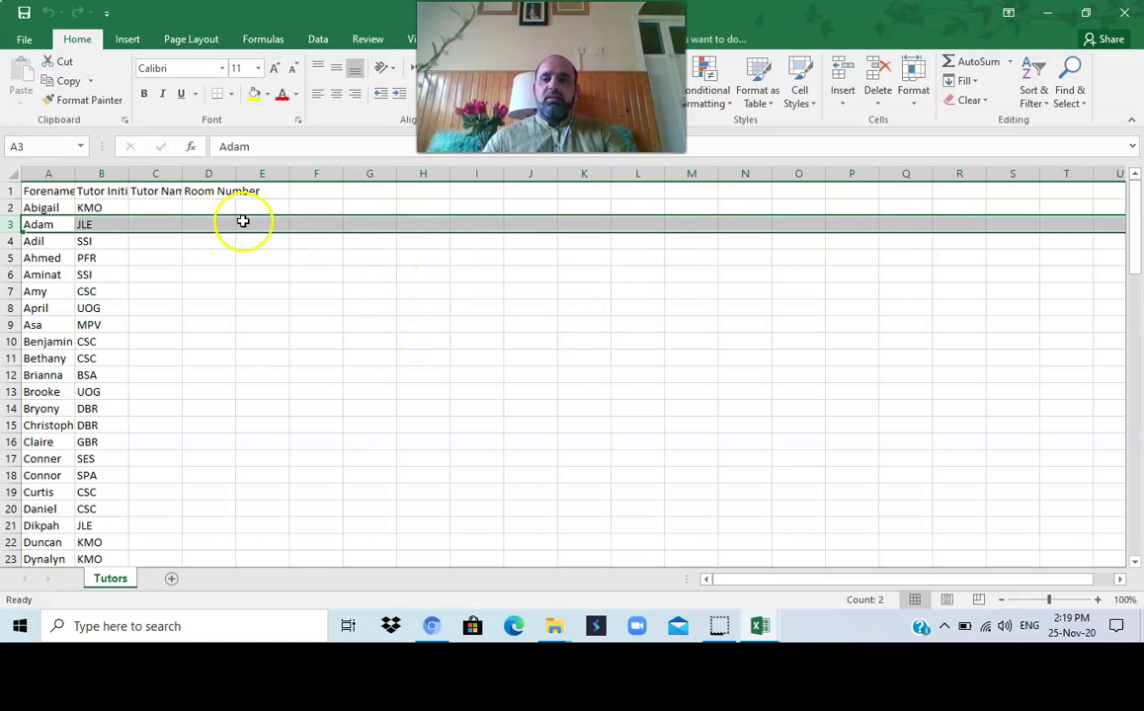
click(50, 175)
click(100, 174)
click(156, 173)
click(211, 173)
click(262, 174)
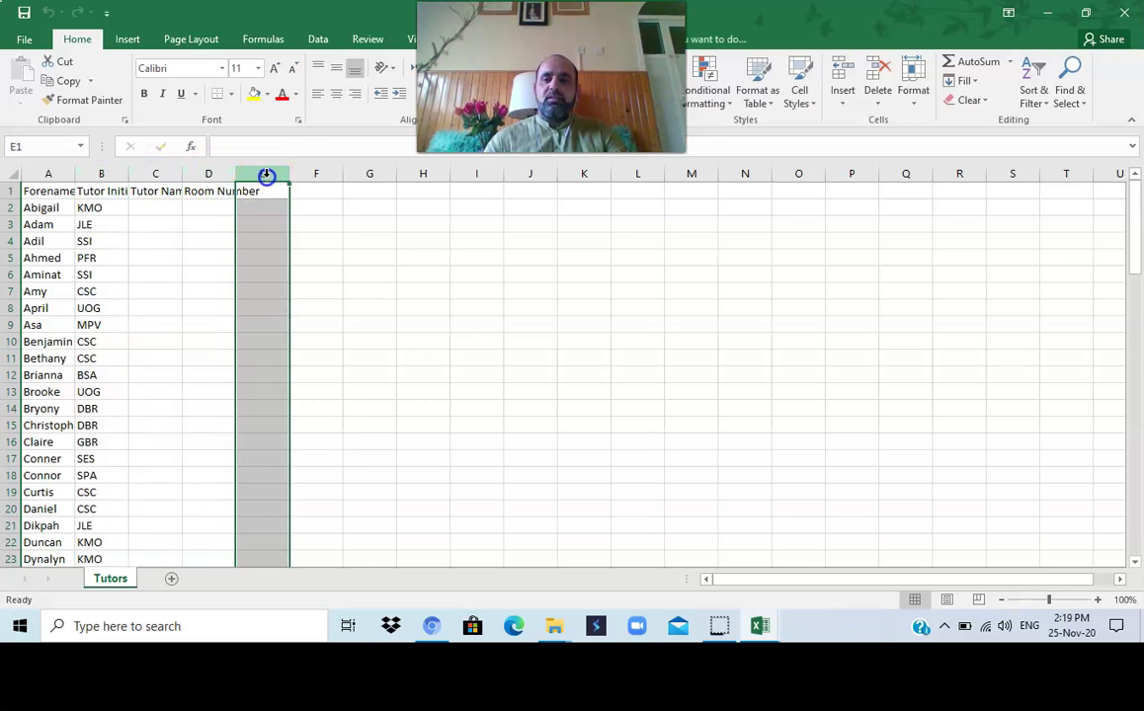
click(314, 174)
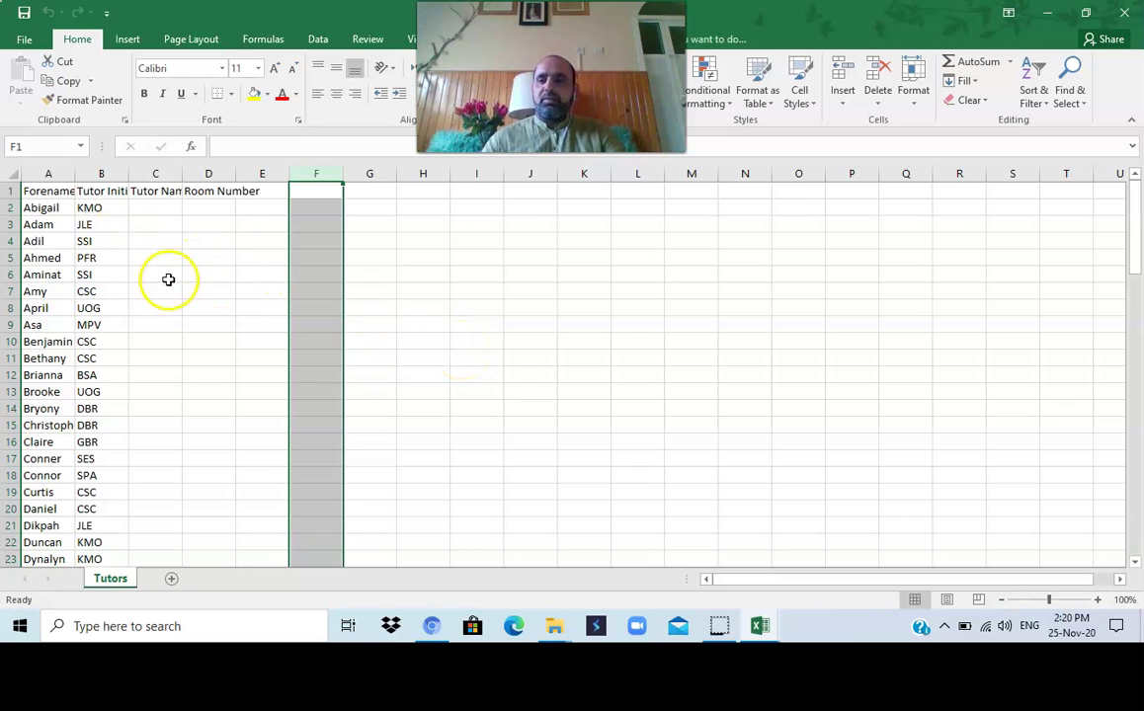
- Autofit the widths of the Forename and Tutor Initials columns to their contents
double_click(73, 173)
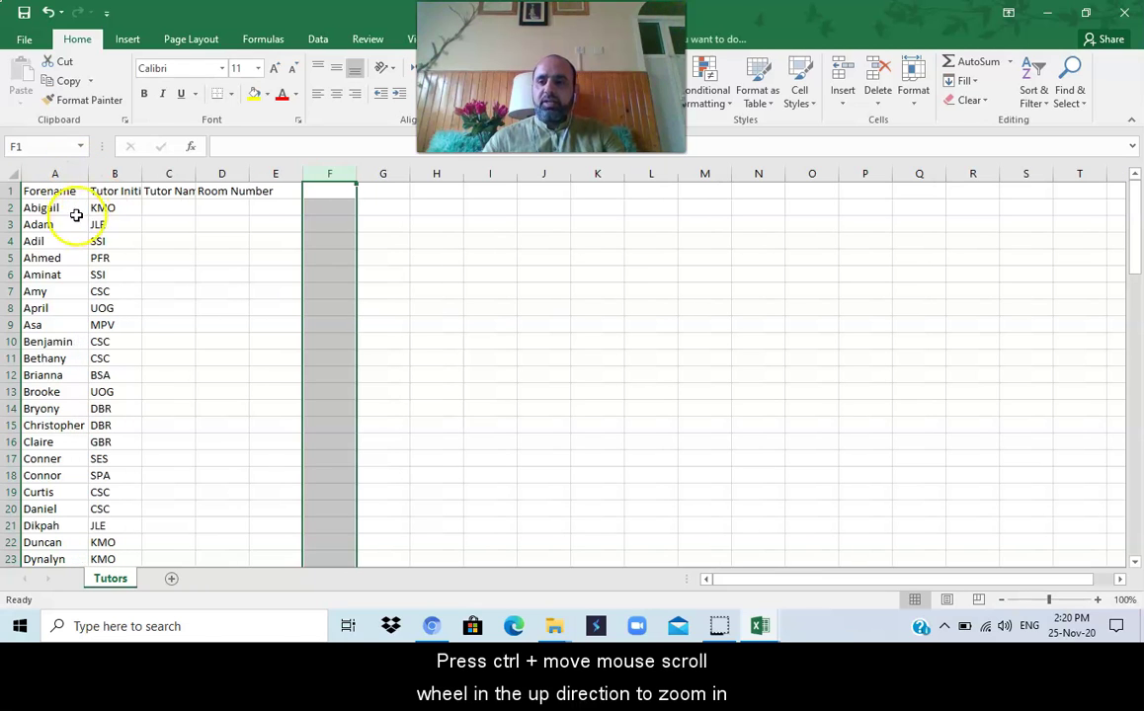
double_click(142, 173)
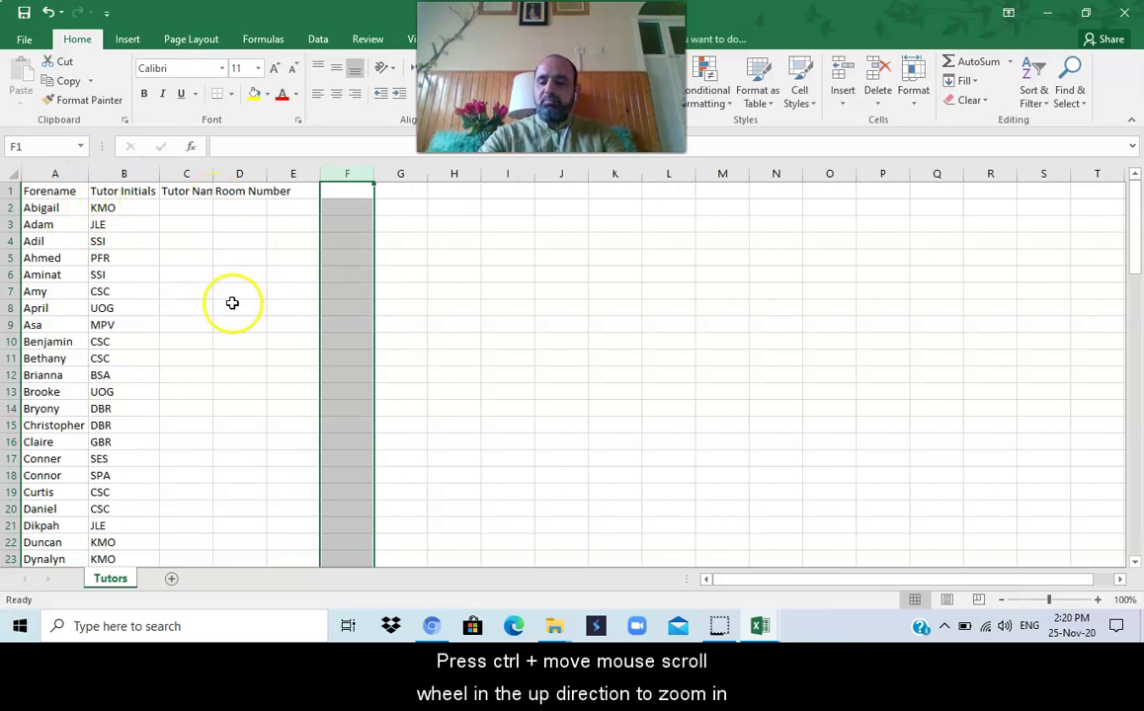
ctrl+scroll(246, 302, up, 6)
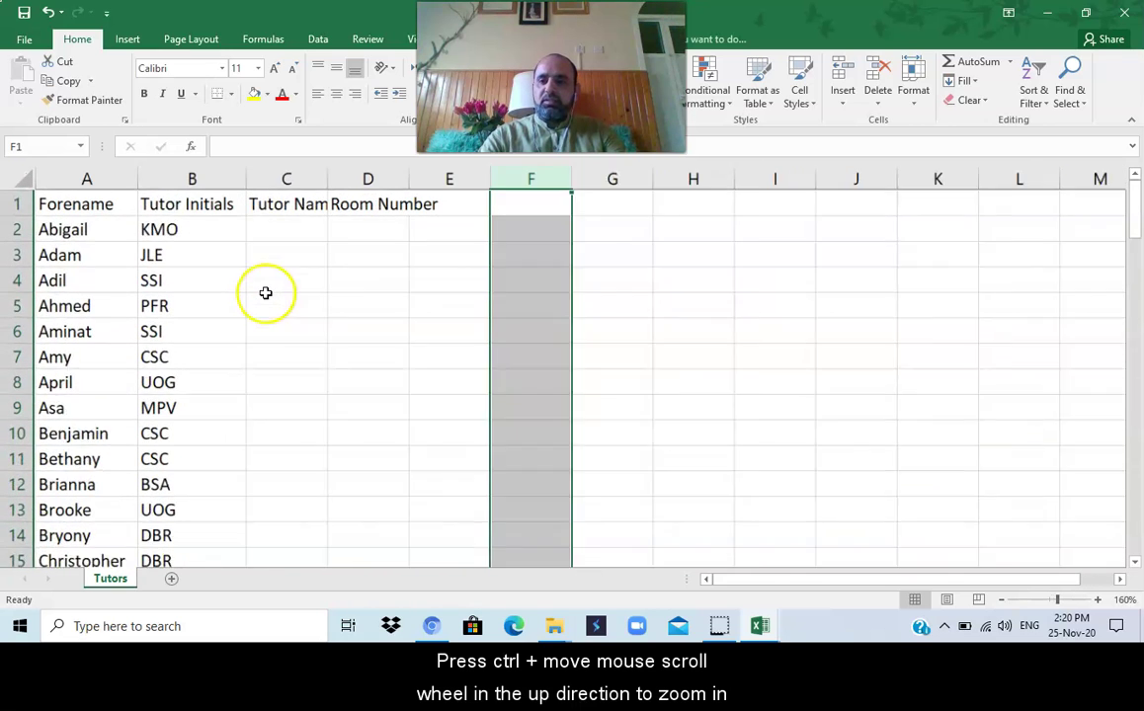
ctrl+scroll(316, 310, up, 1)
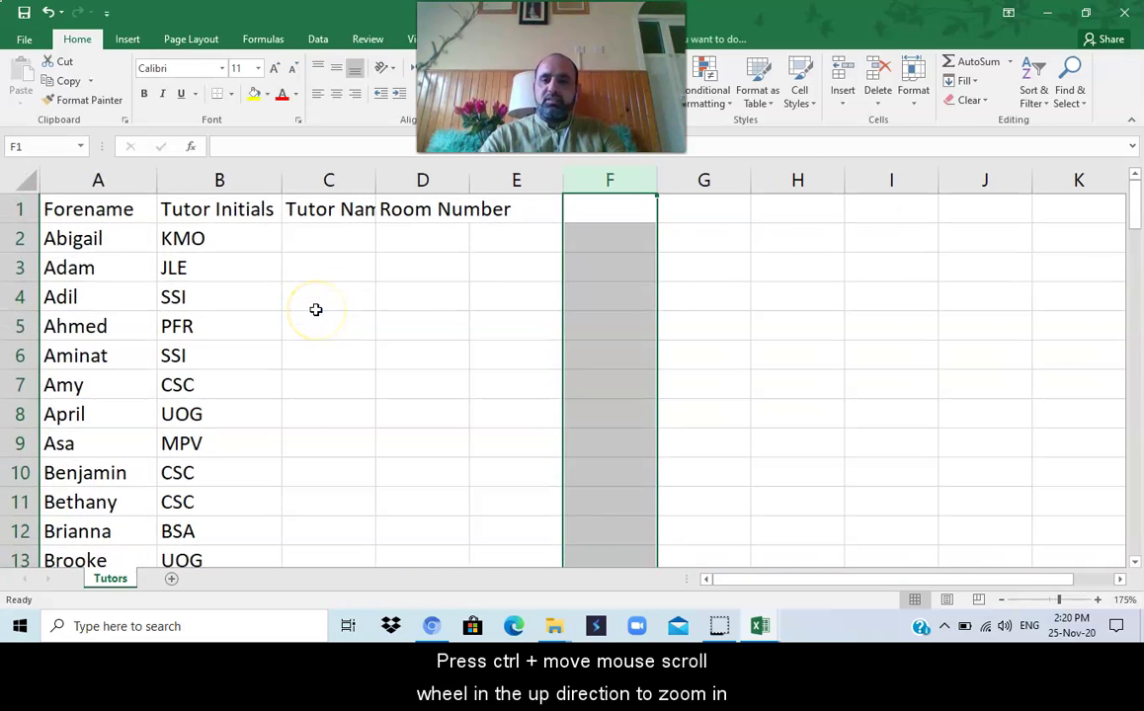
ctrl+scroll(316, 310, up, 1)
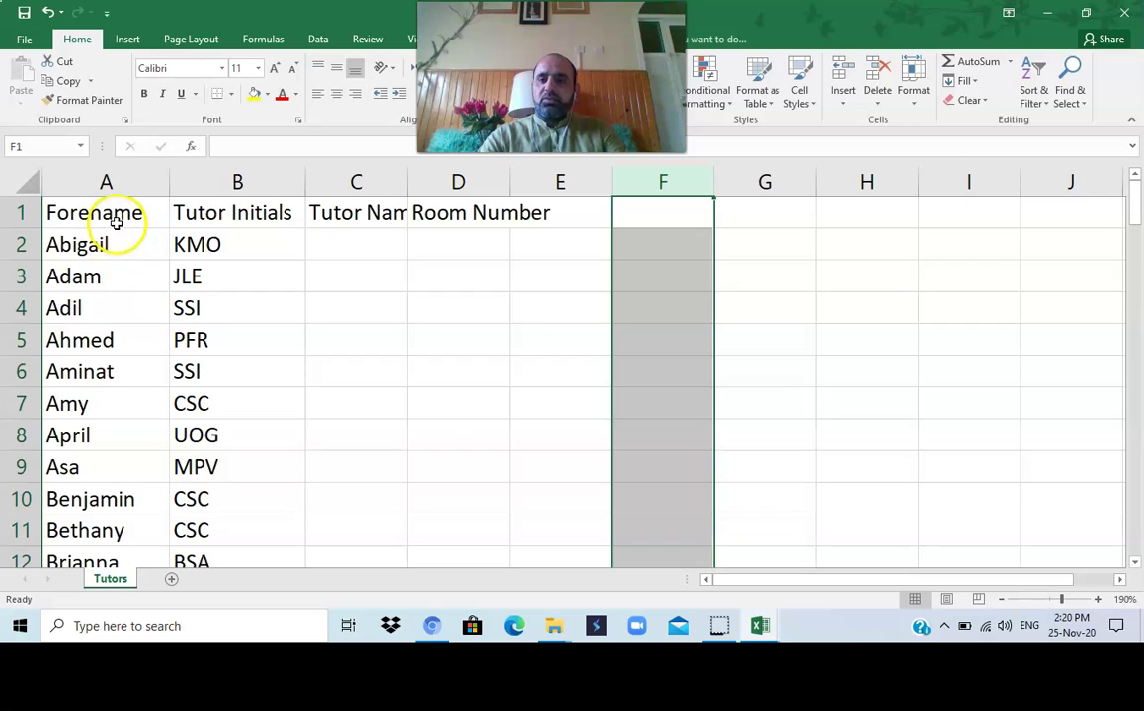
drag(497, 71, 648, 70)
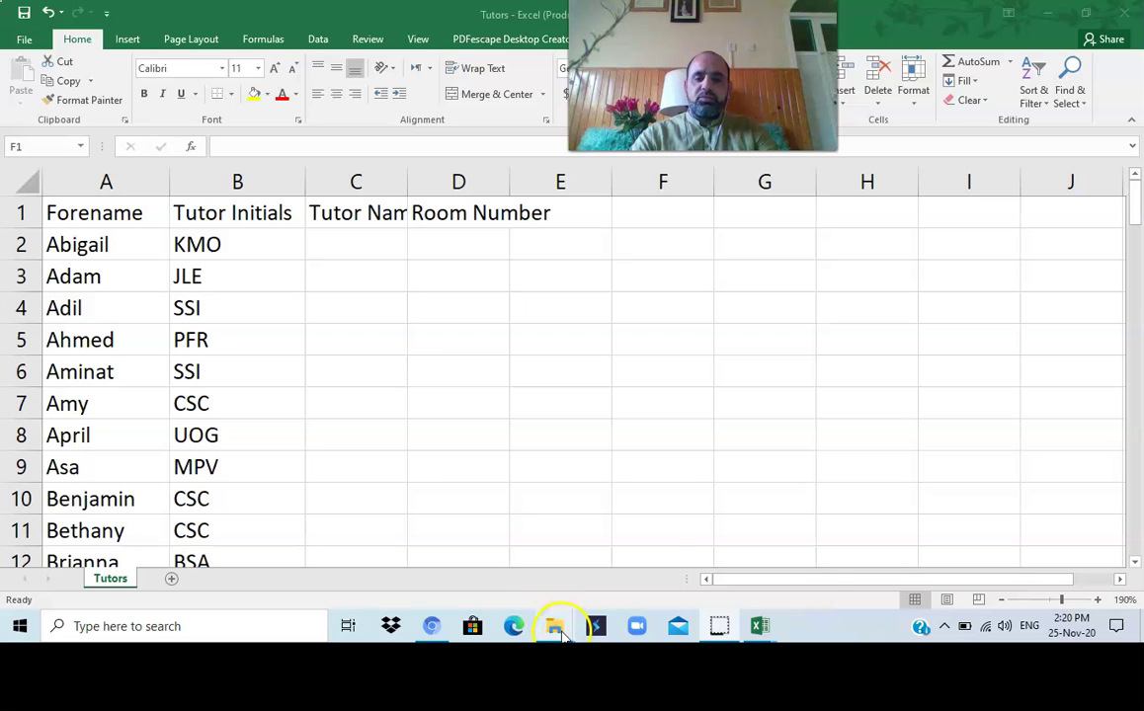
- Switch to File Explorer and check the file type of Tutors in the Chapter 14 folder through its properties
mouse_move(561, 635)
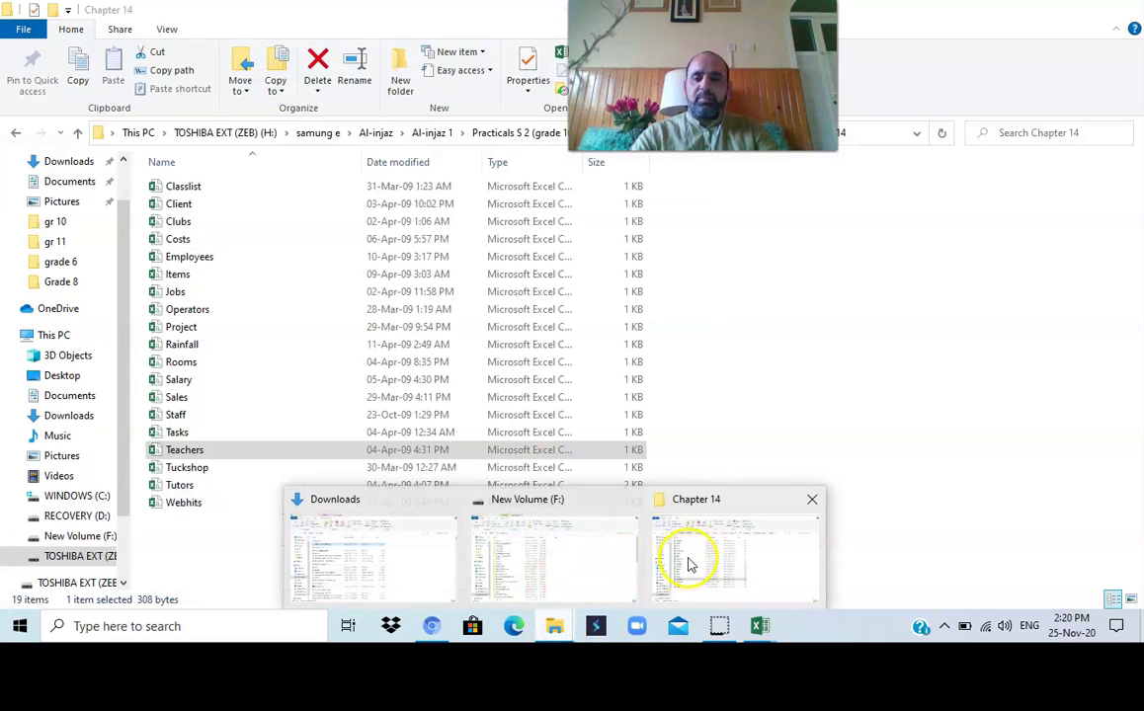
click(690, 564)
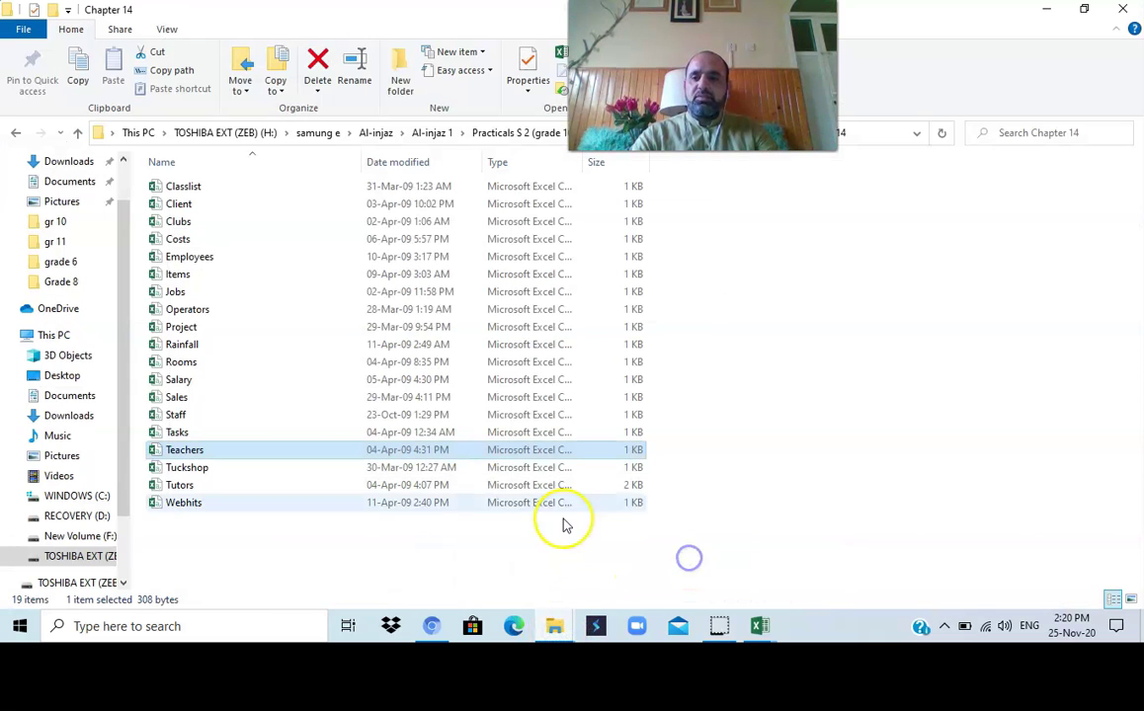
right_click(190, 488)
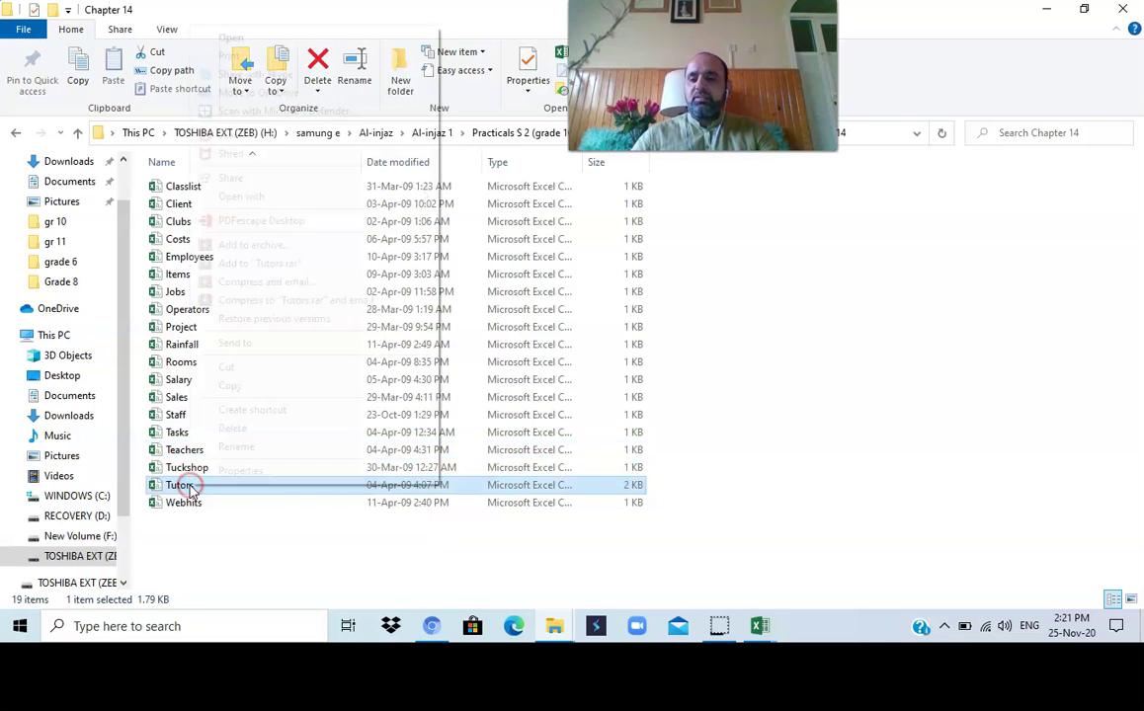
click(219, 472)
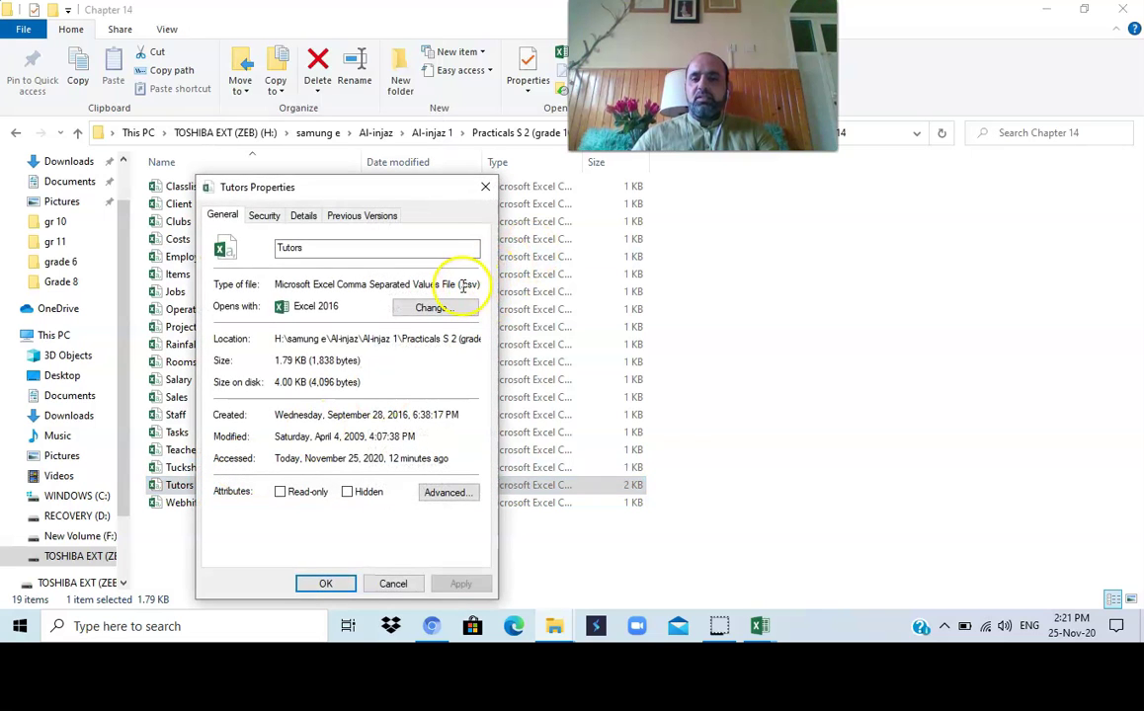
click(485, 187)
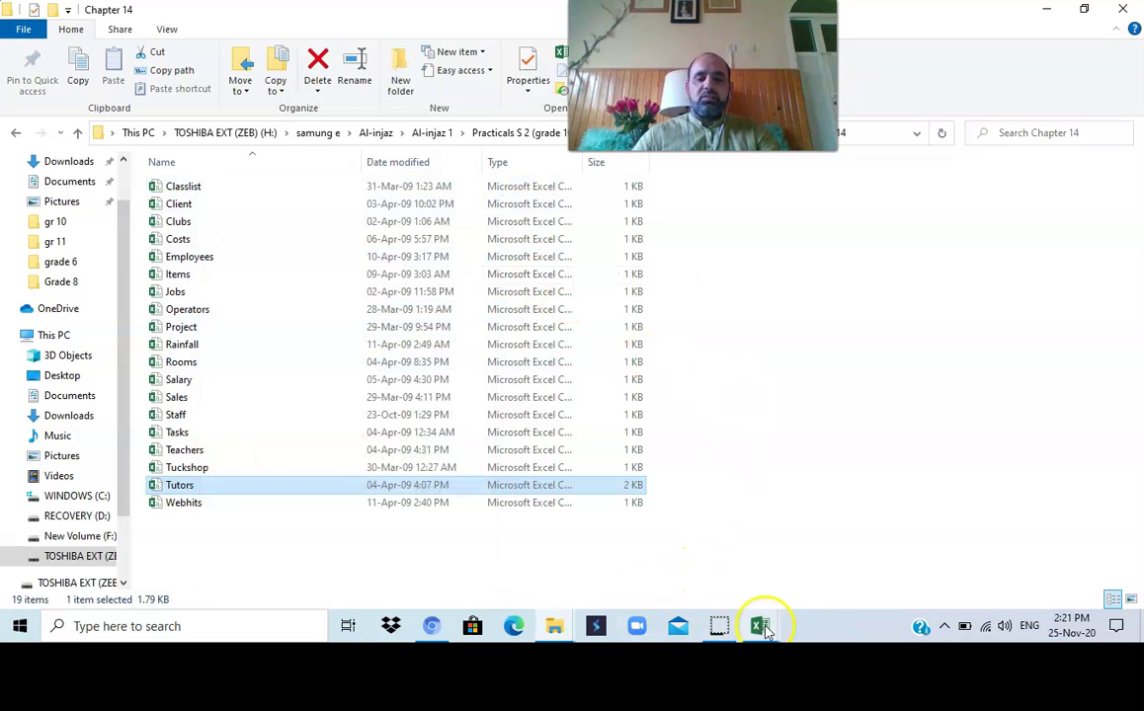
- Return to the Tutors workbook in Excel and autofit the Tutor Name and Room Number columns to their headings
mouse_move(761, 626)
click(623, 565)
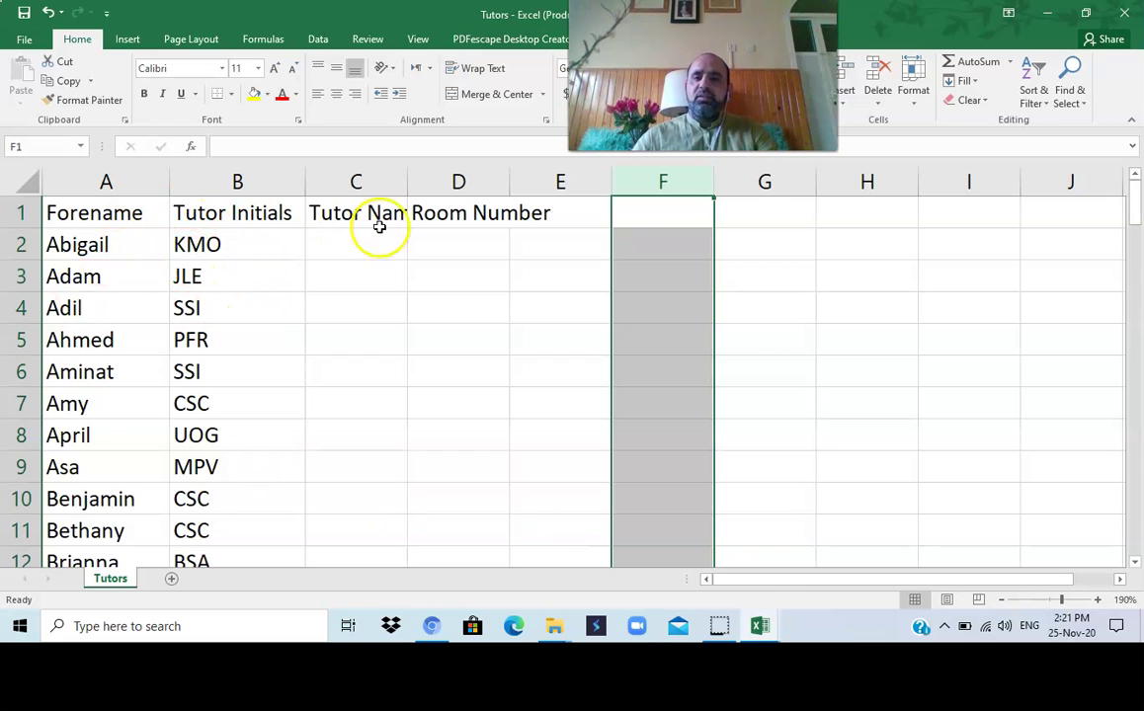
click(84, 212)
click(237, 212)
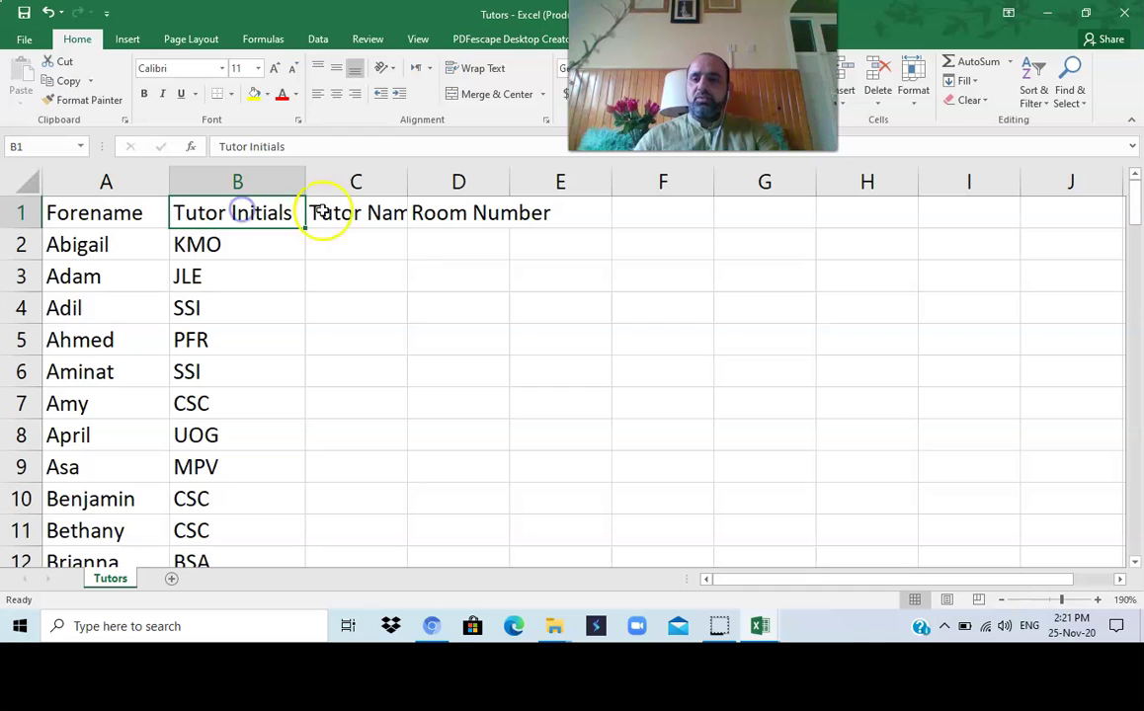
click(374, 212)
double_click(406, 180)
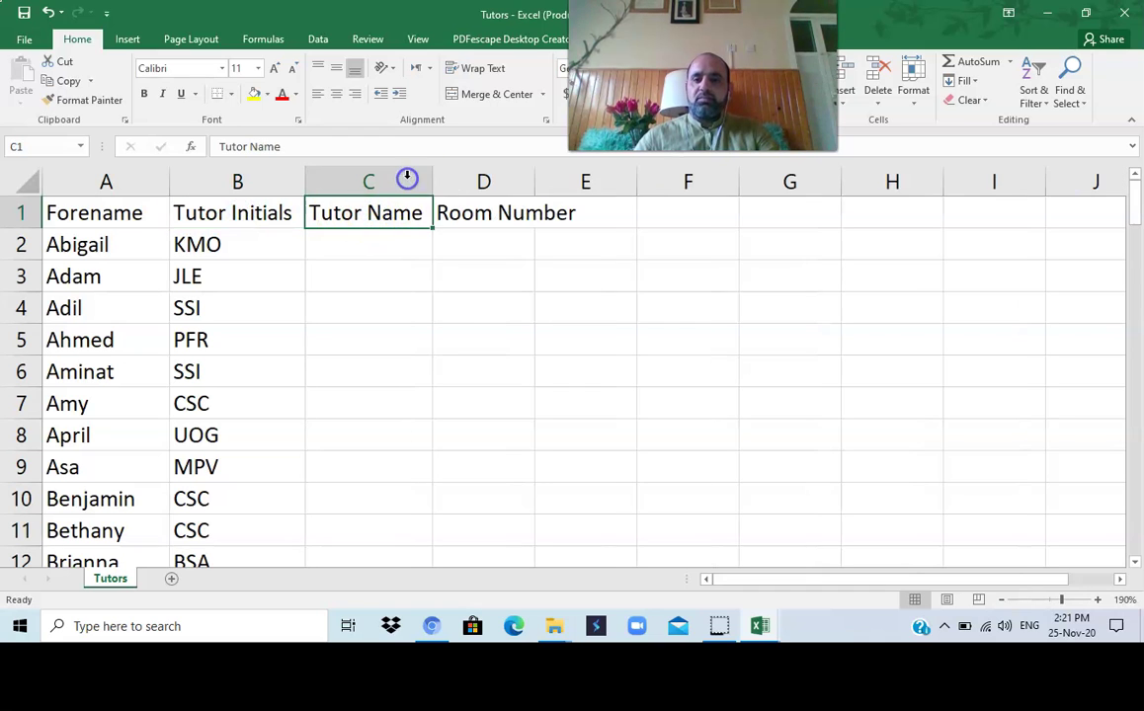
double_click(535, 180)
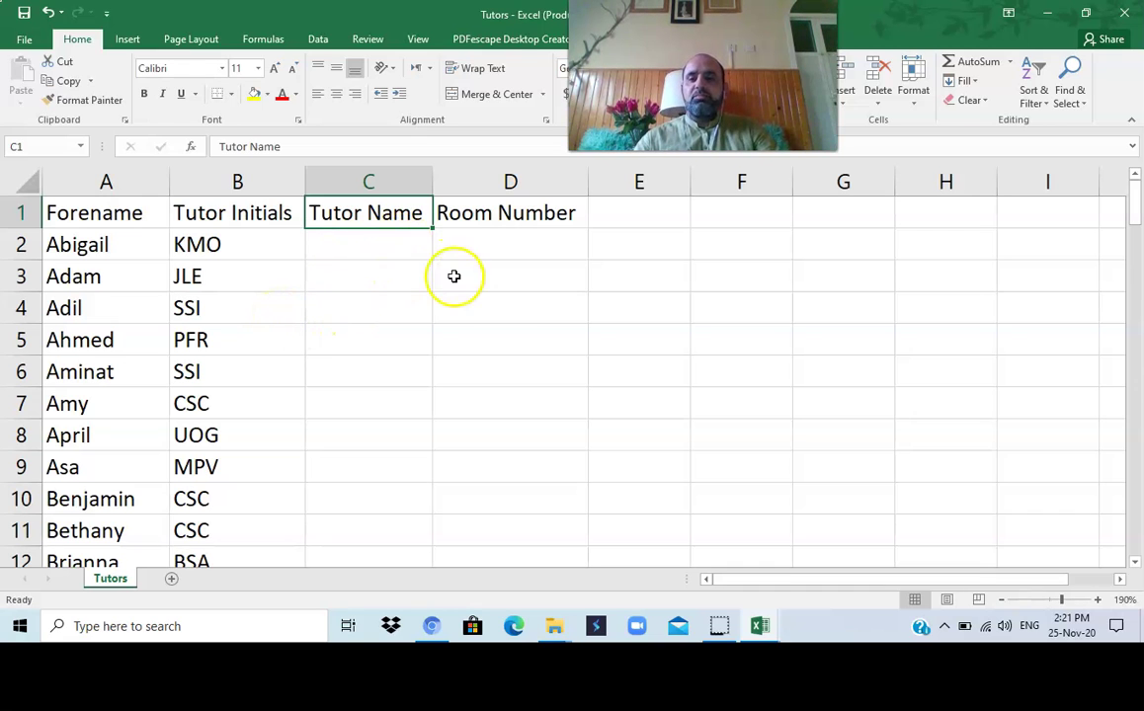
- Compare the empty Tutor Name and Room Number cells in Tutors with the source data in the Rooms and Teachers workbooks
click(330, 249)
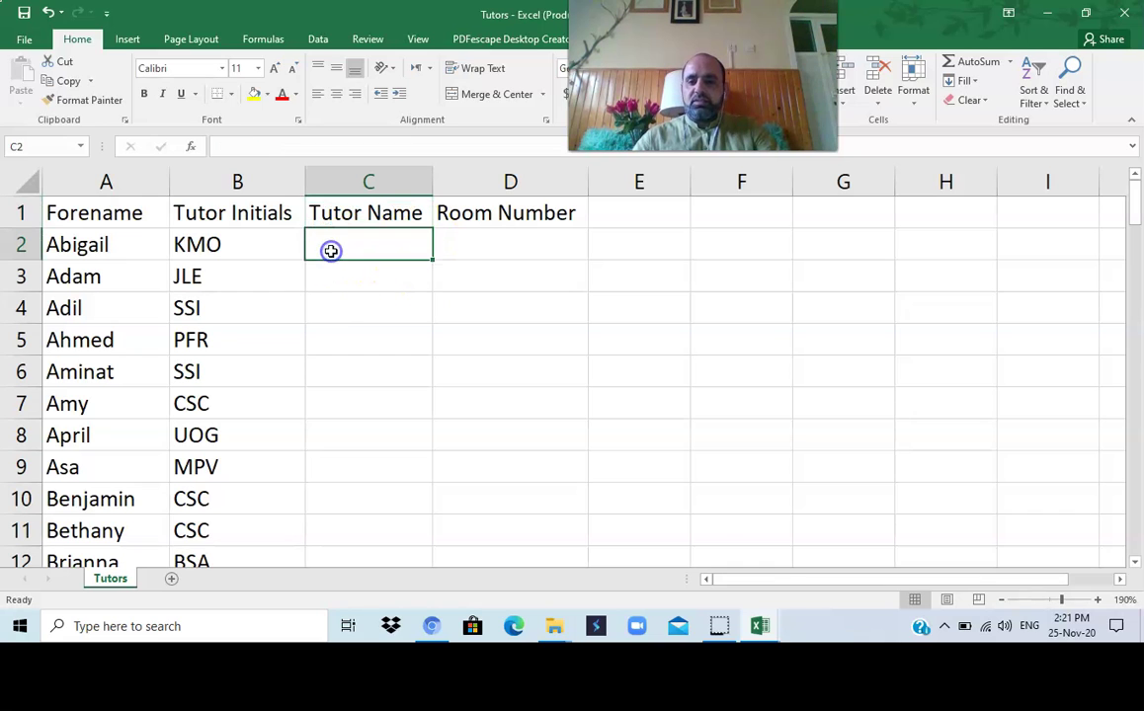
click(504, 246)
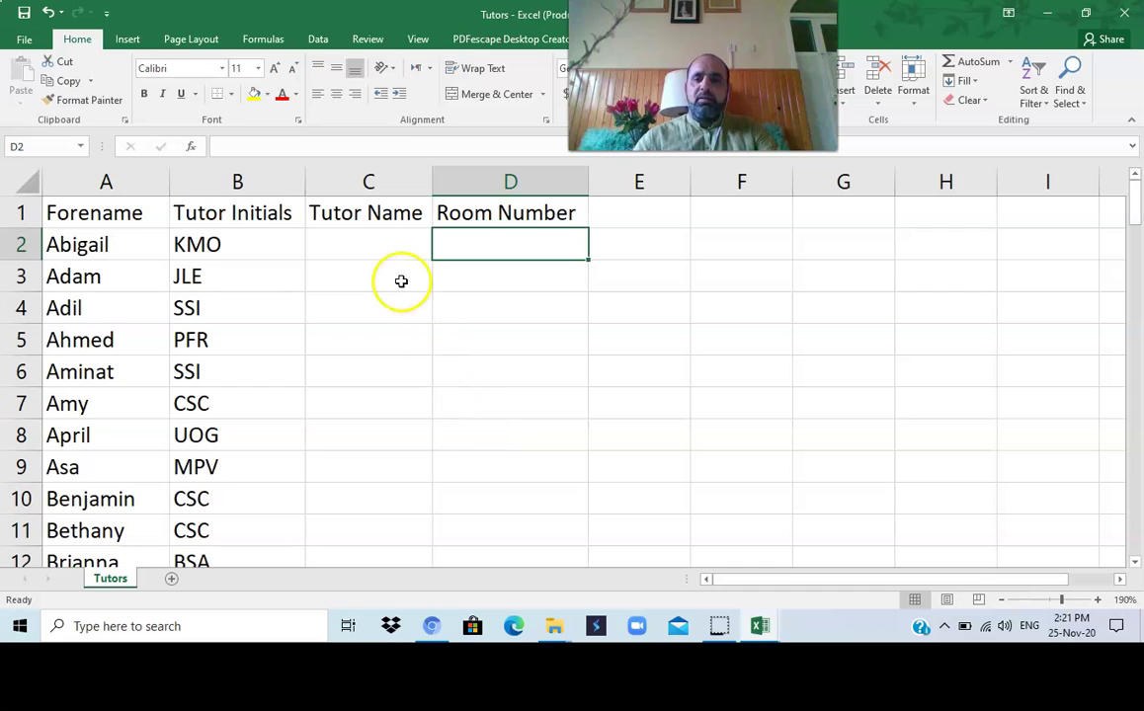
click(354, 244)
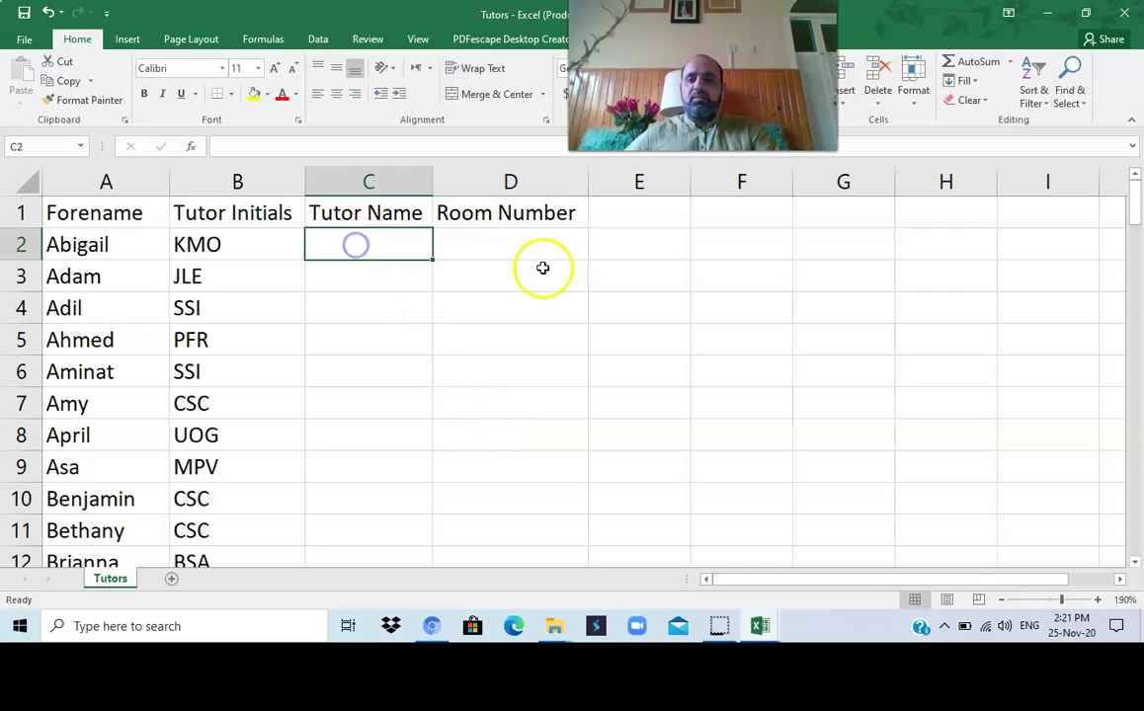
click(508, 244)
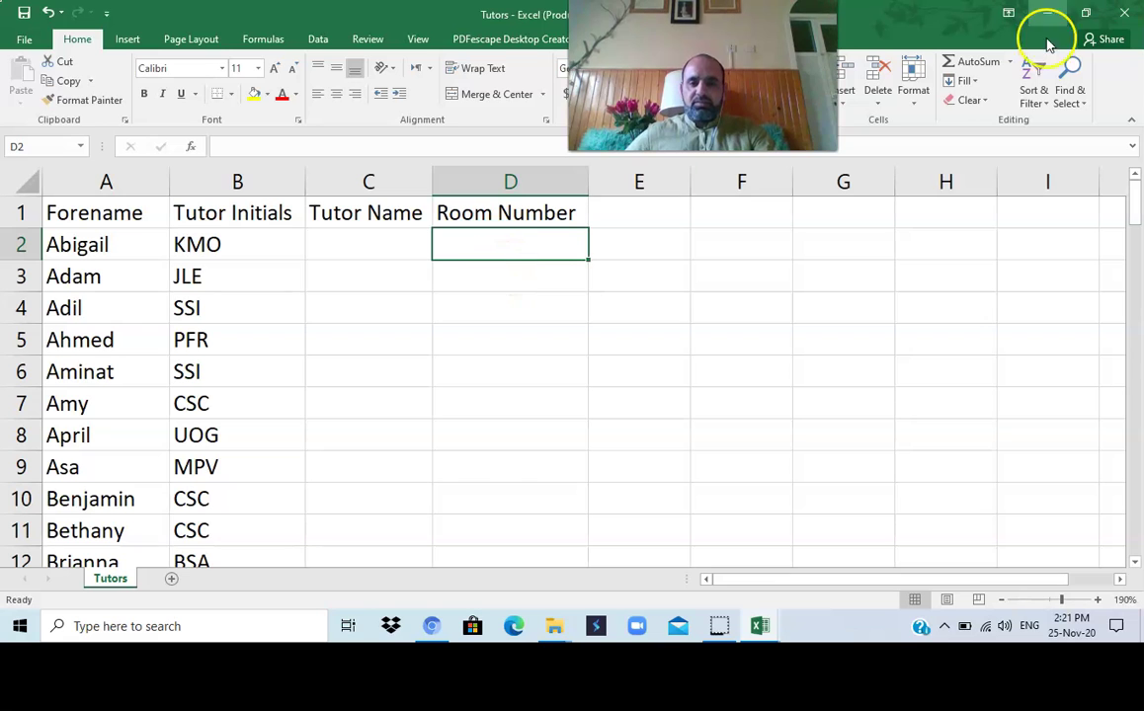
mouse_move(767, 630)
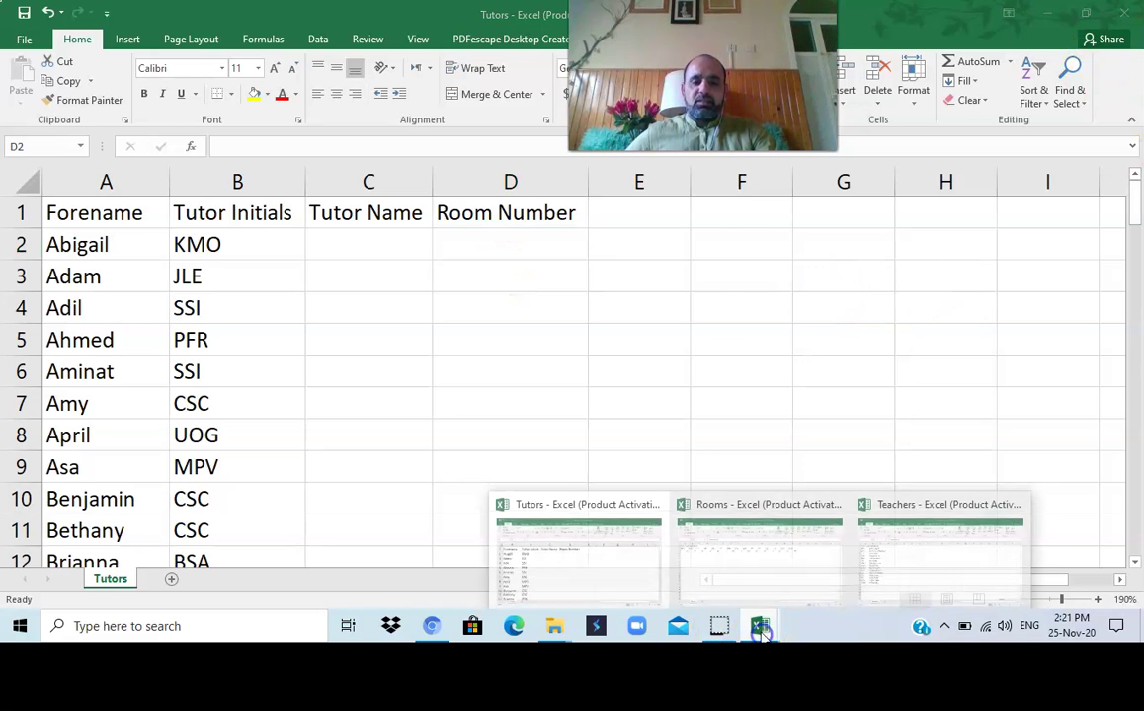
click(788, 567)
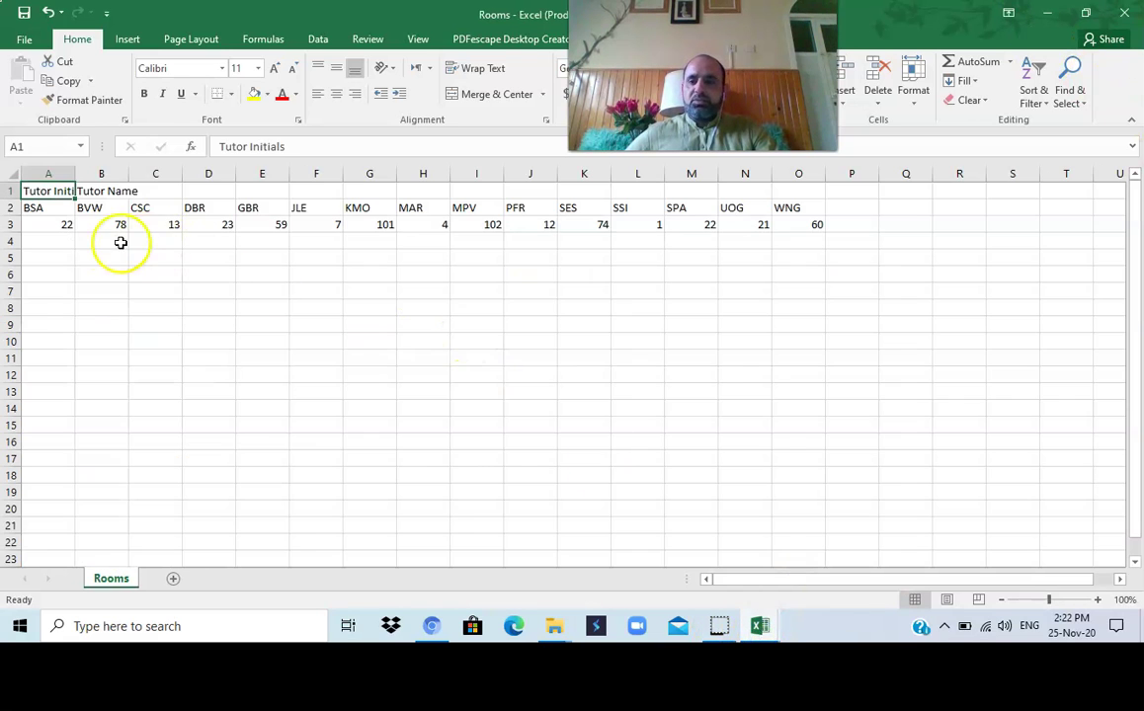
mouse_move(757, 632)
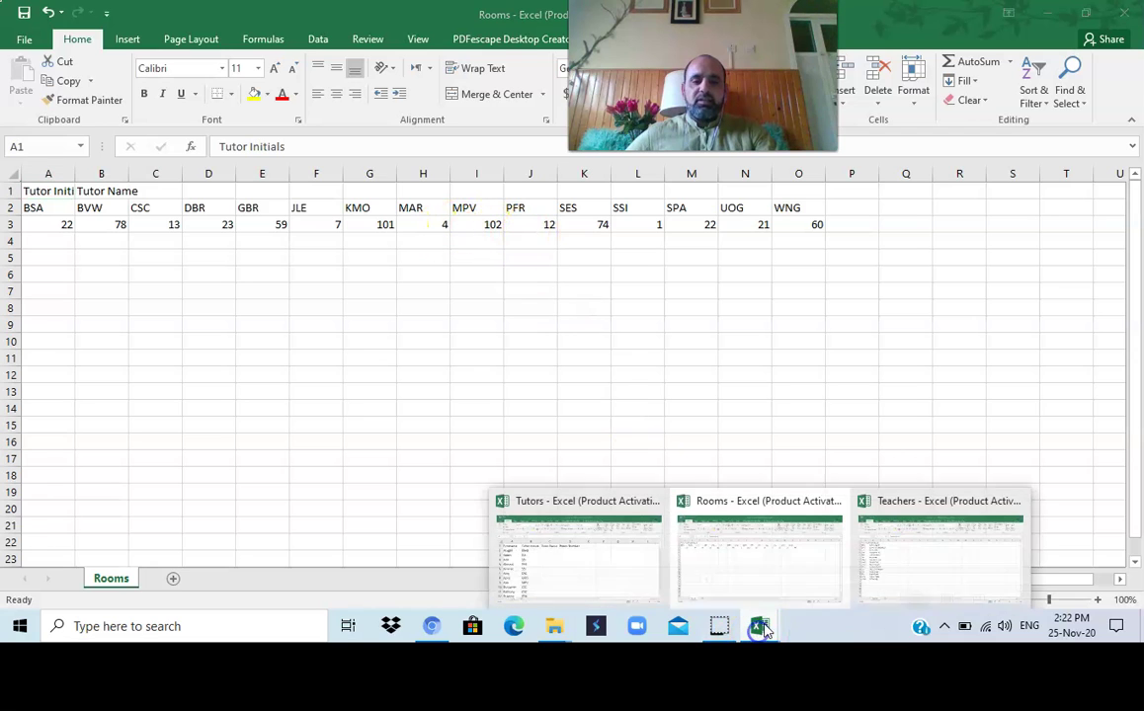
click(912, 565)
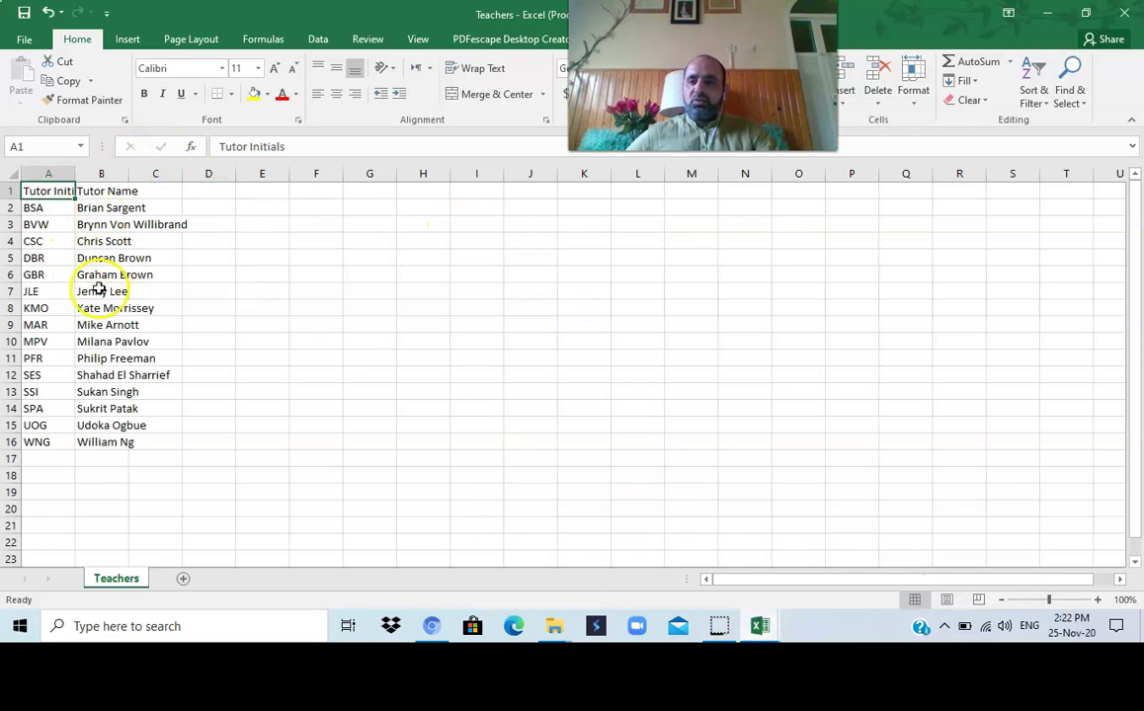
mouse_move(776, 626)
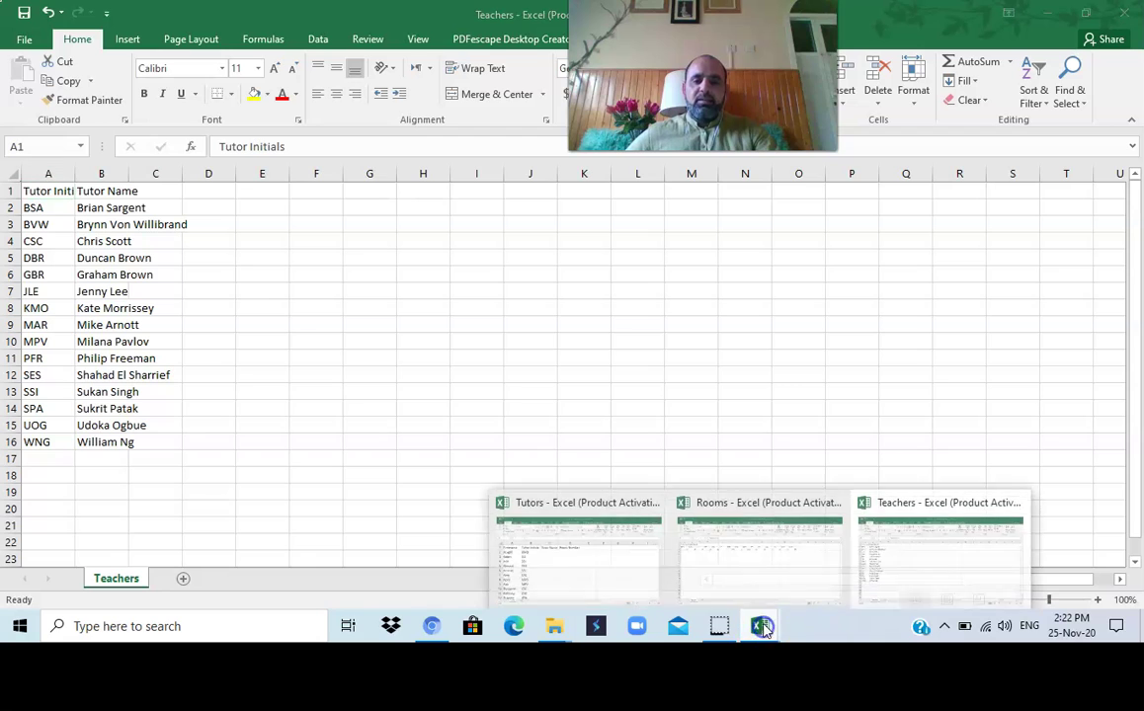
click(620, 577)
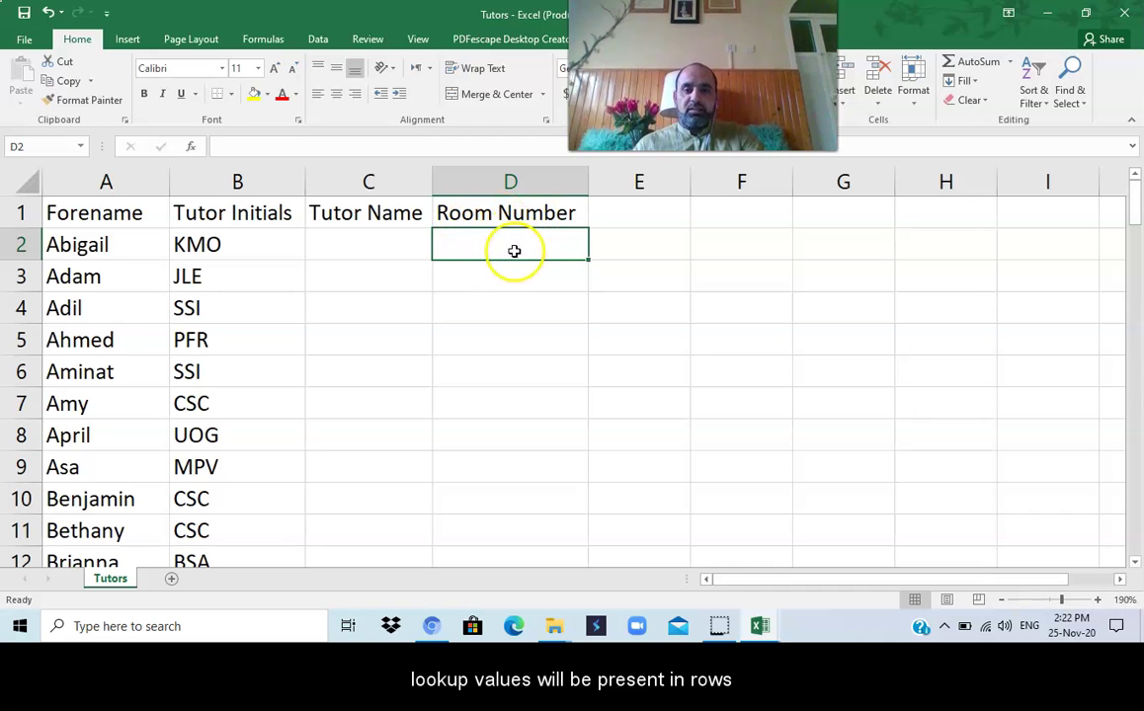
- Examine the horizontal lookup data in A2:O3 of the Rooms workbook, and return to cell C2 of Tutors
click(759, 625)
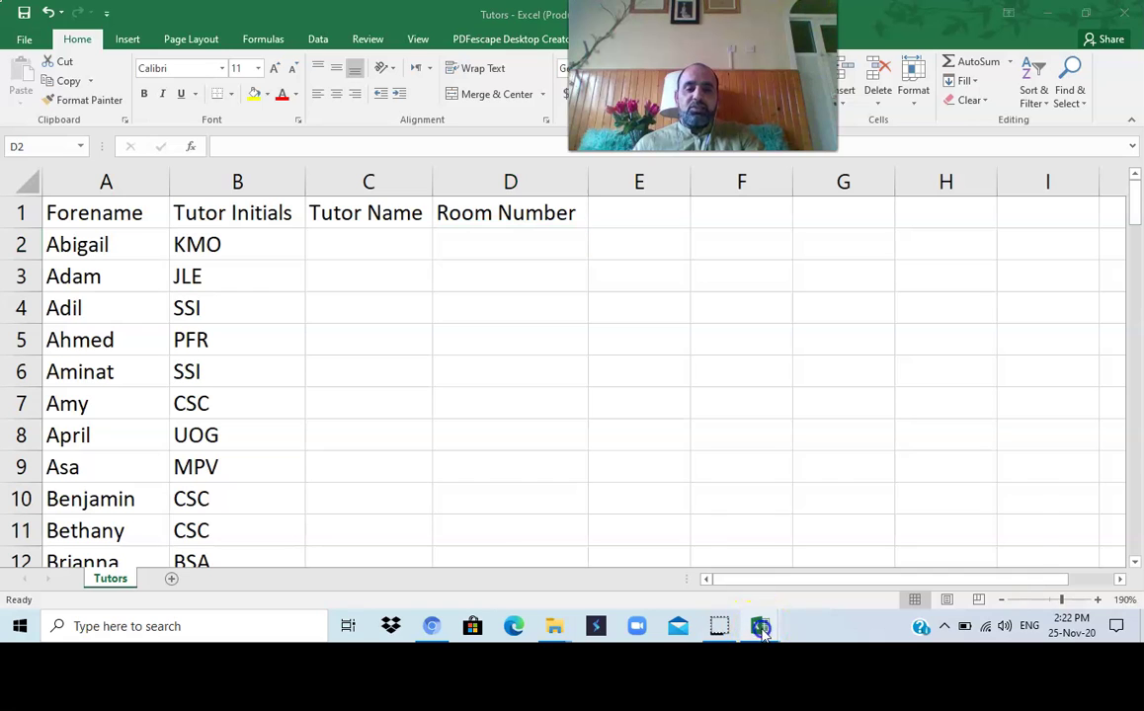
click(760, 551)
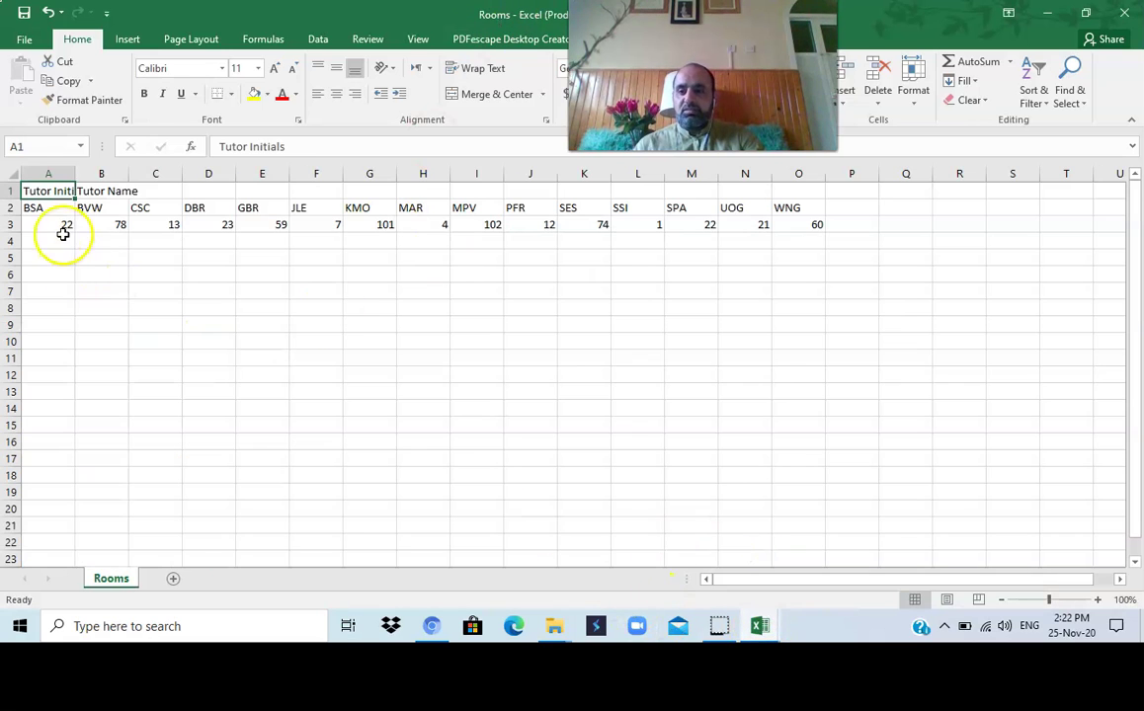
drag(35, 205, 819, 227)
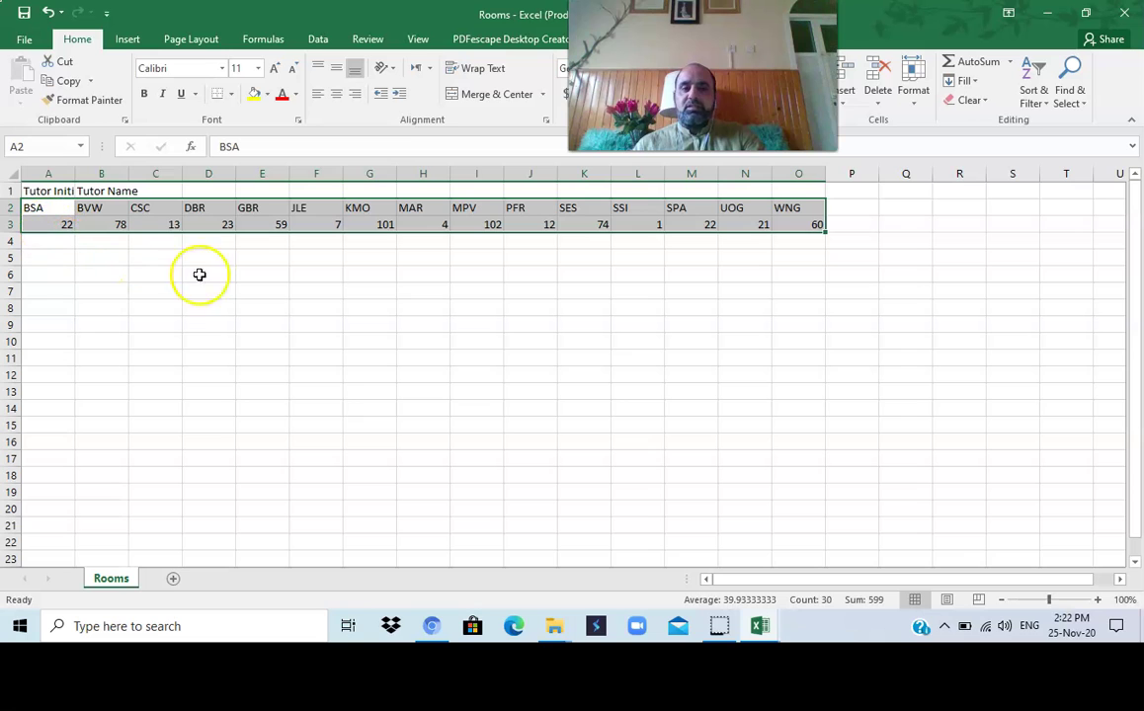
click(525, 342)
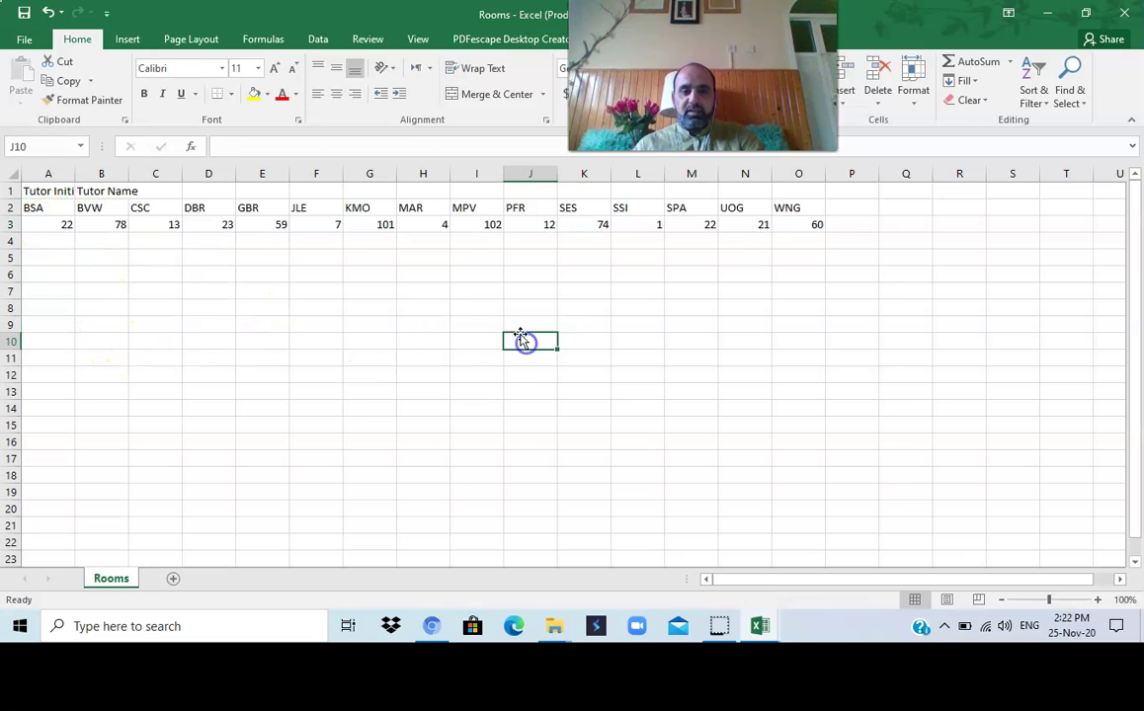
mouse_move(759, 629)
click(593, 581)
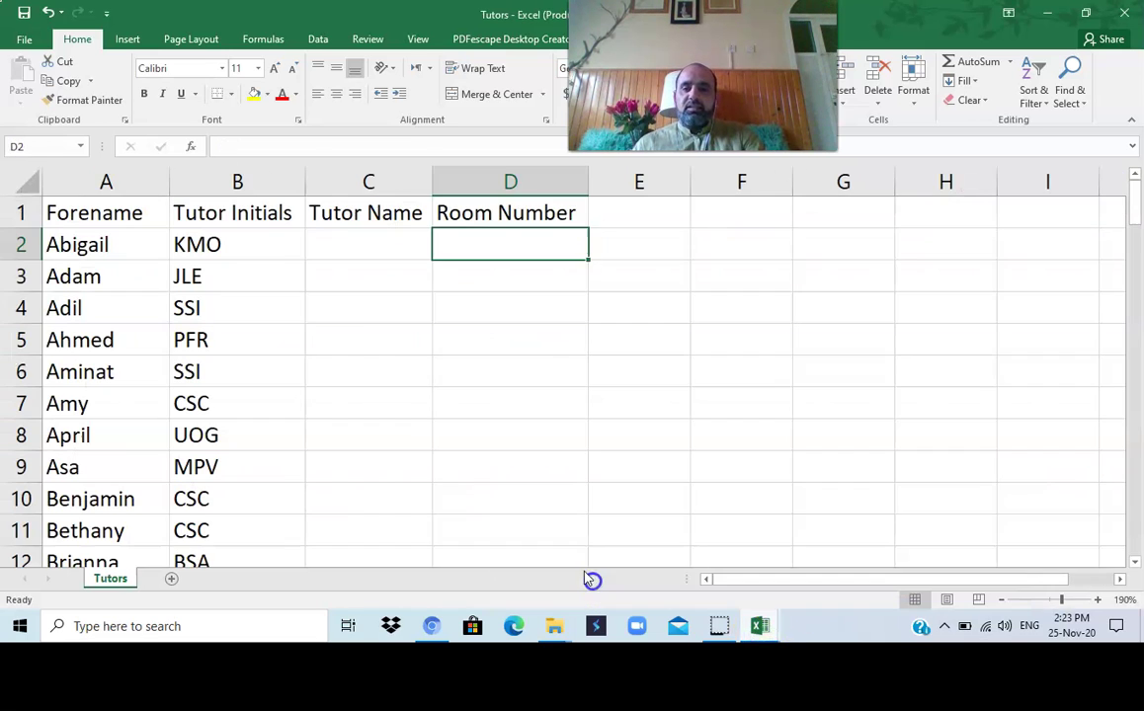
click(356, 240)
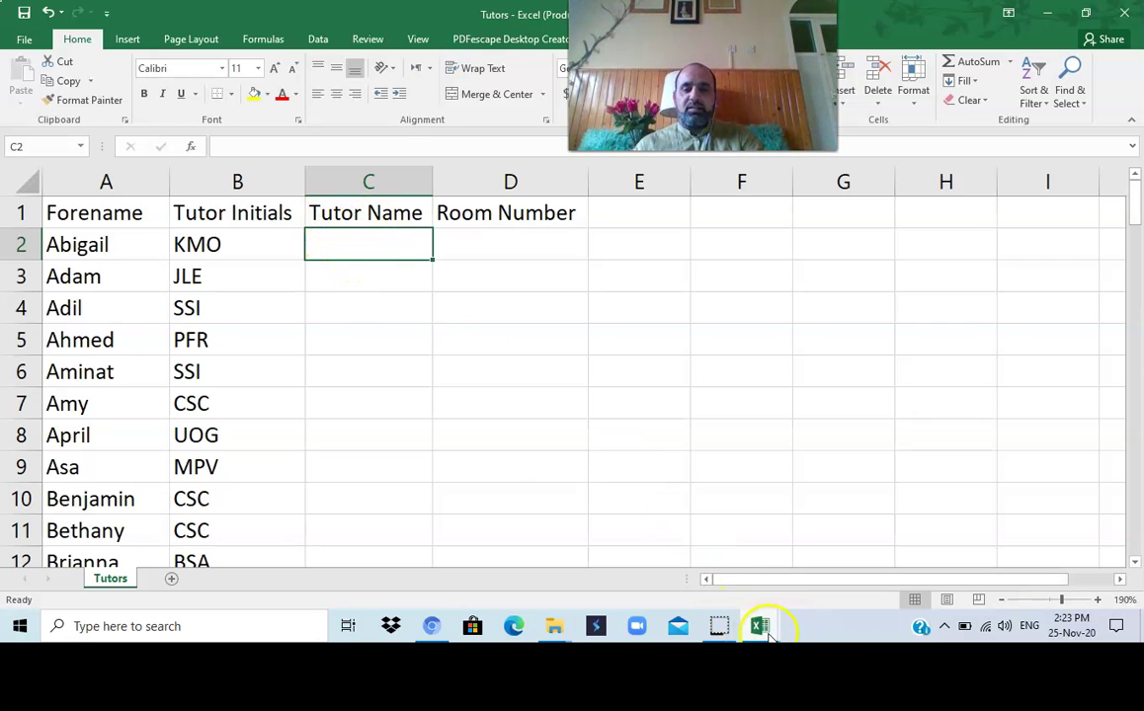
- Switch to the Teachers workbook and autofit the Tutor Initials and Tutor Name columns to their contents
mouse_move(769, 605)
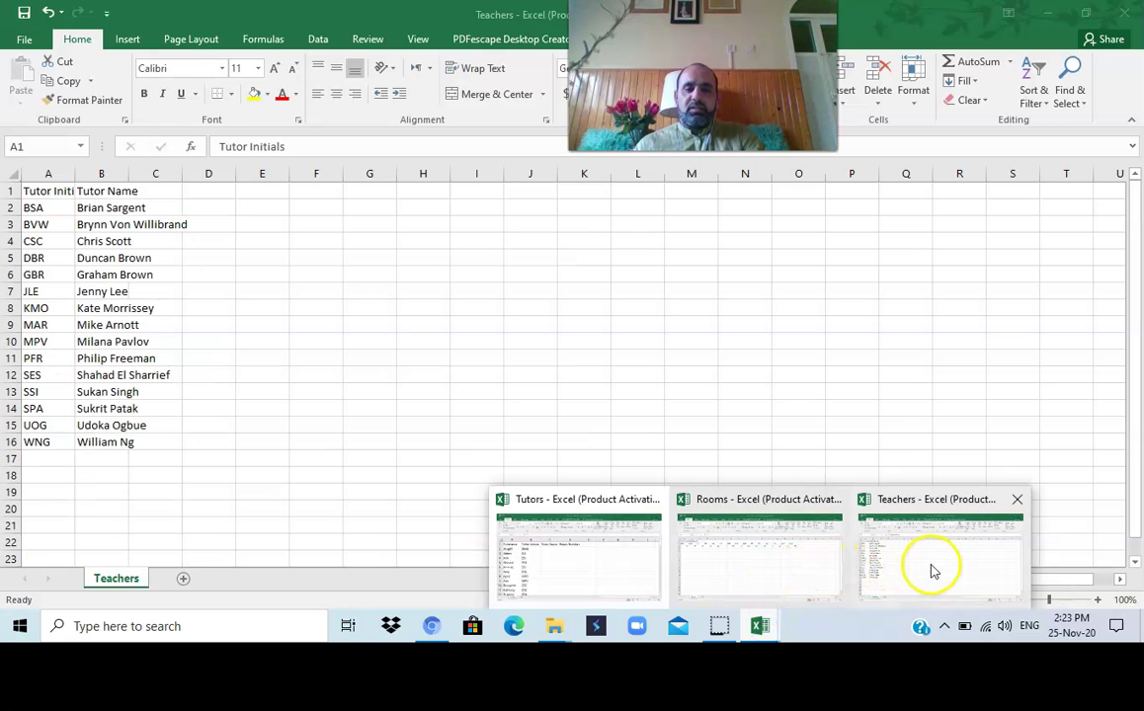
click(932, 571)
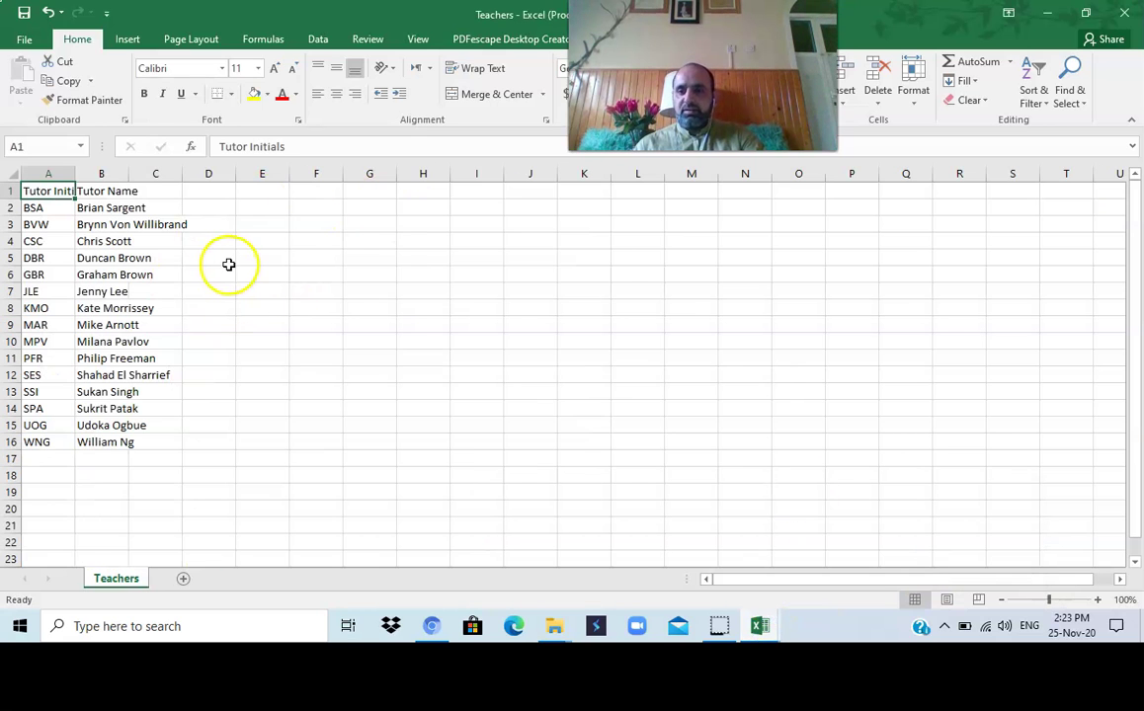
drag(40, 206, 151, 435)
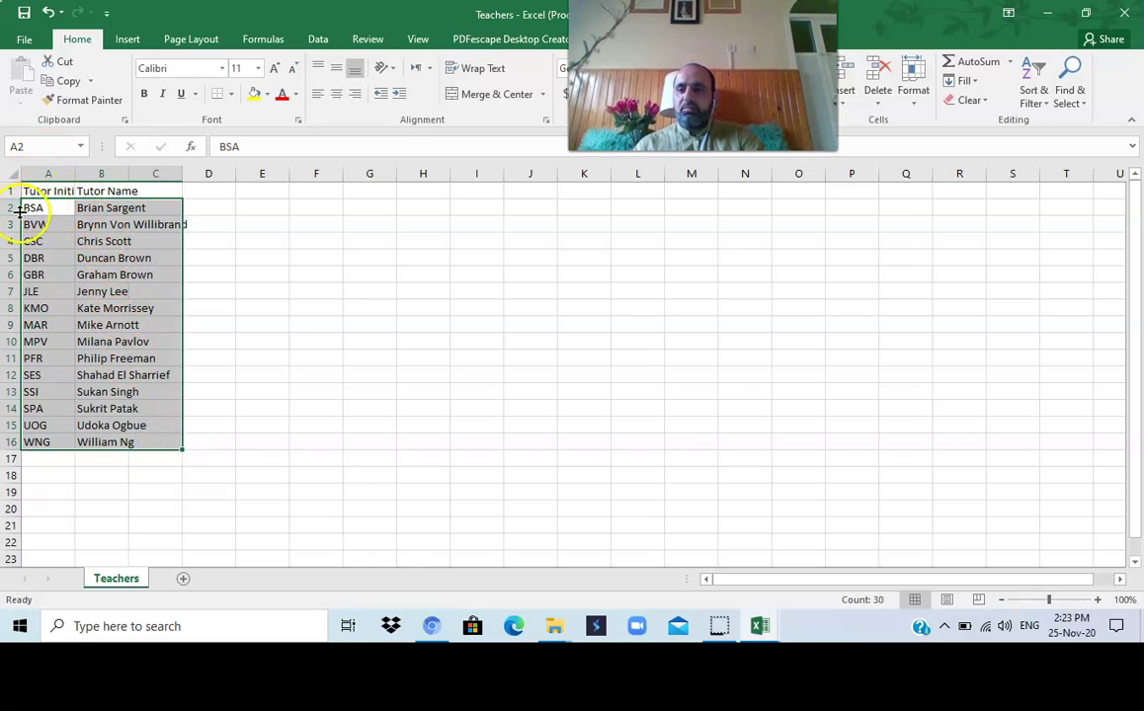
double_click(74, 178)
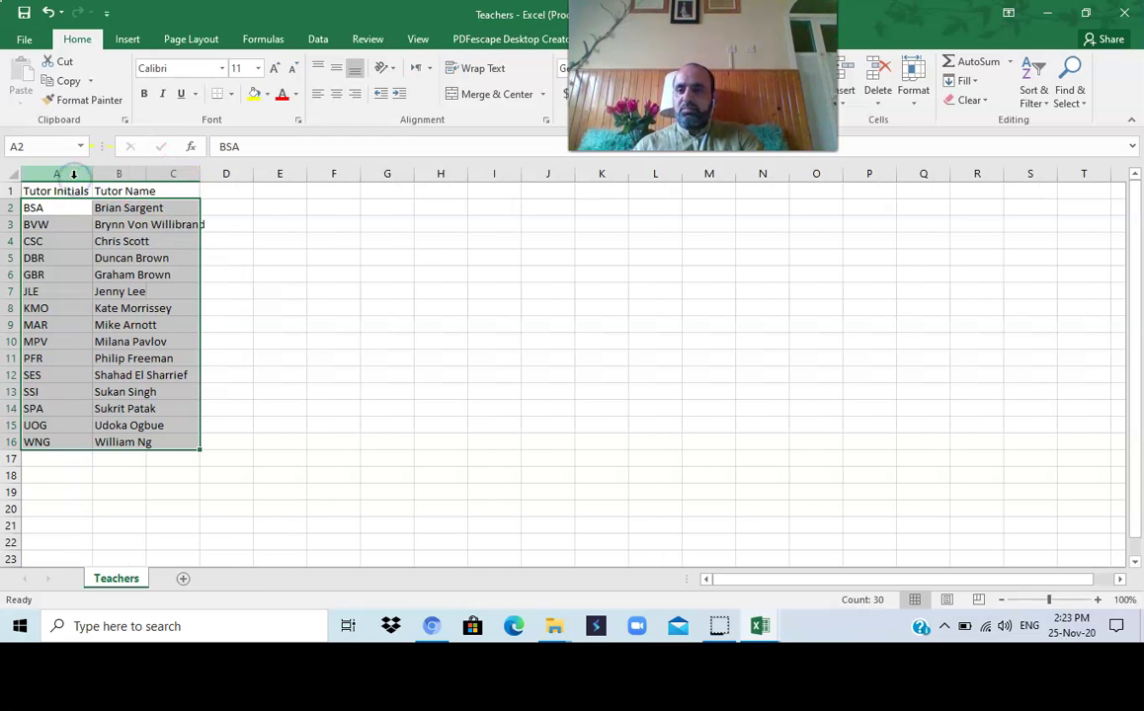
double_click(151, 178)
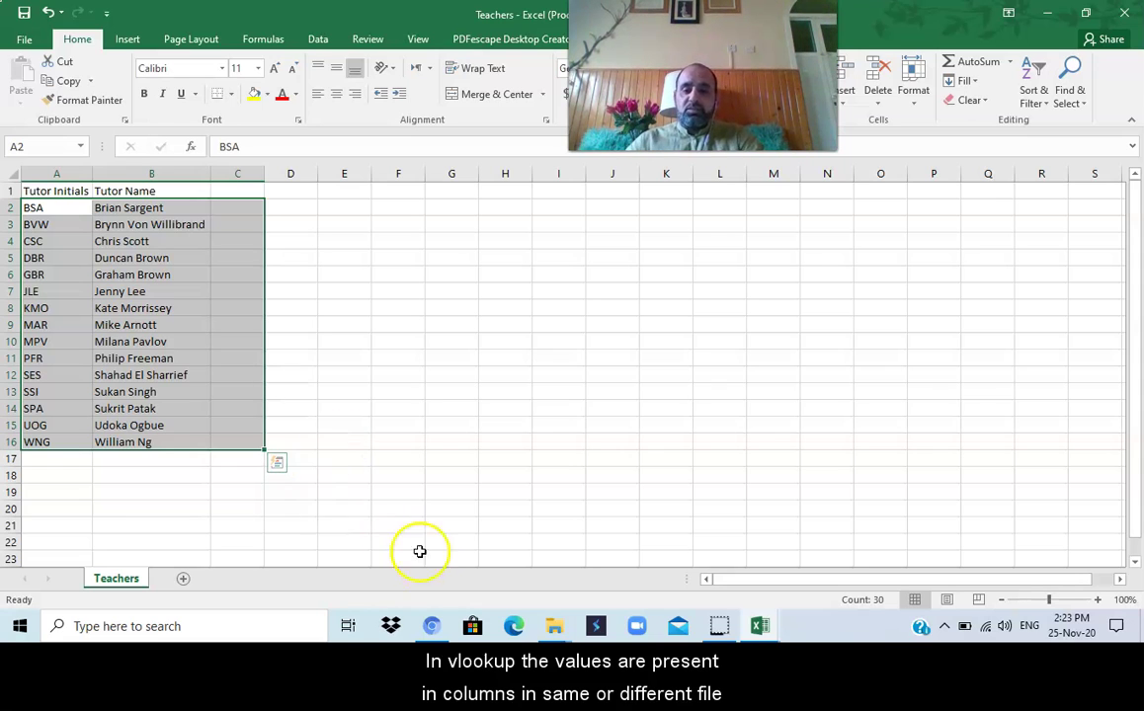
- Compare the empty Tutor Name column in Tutors with columns A and B of the Teachers workbook, and return to Tutors
click(759, 626)
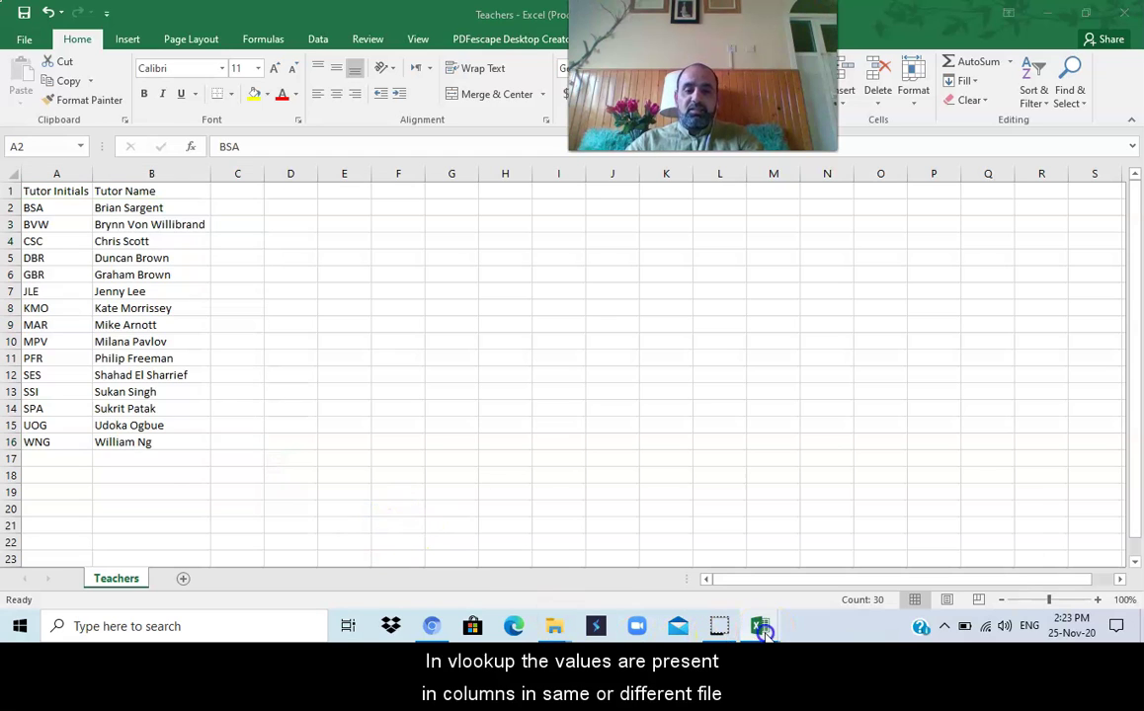
click(649, 573)
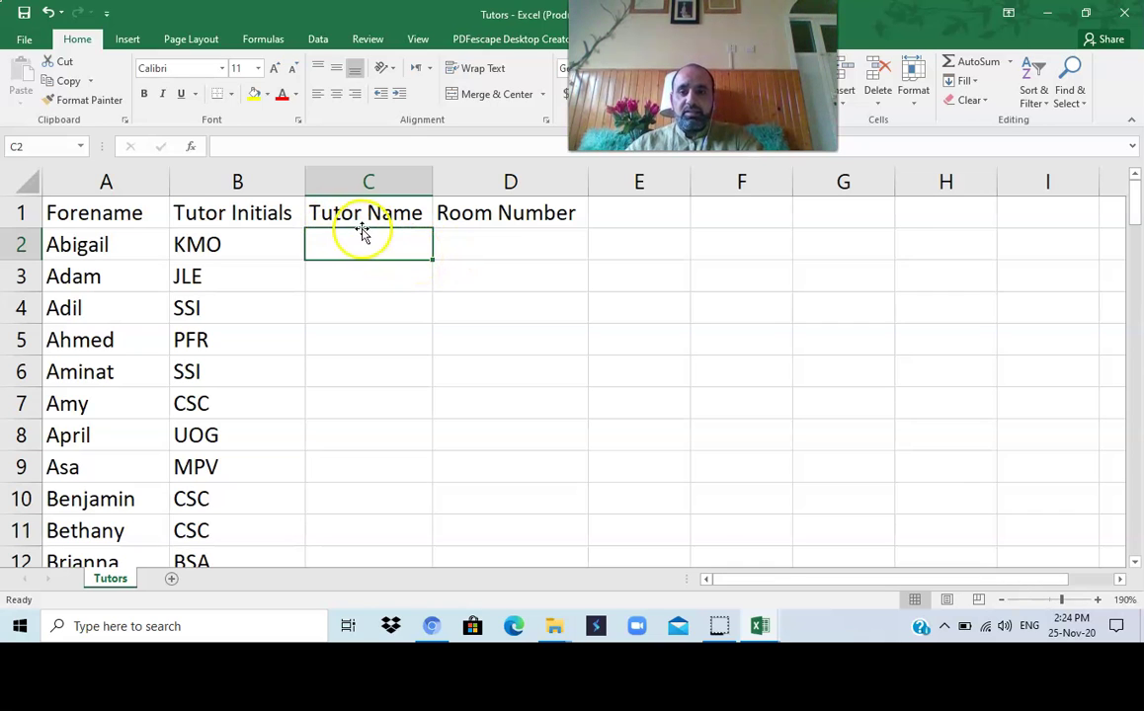
mouse_move(759, 625)
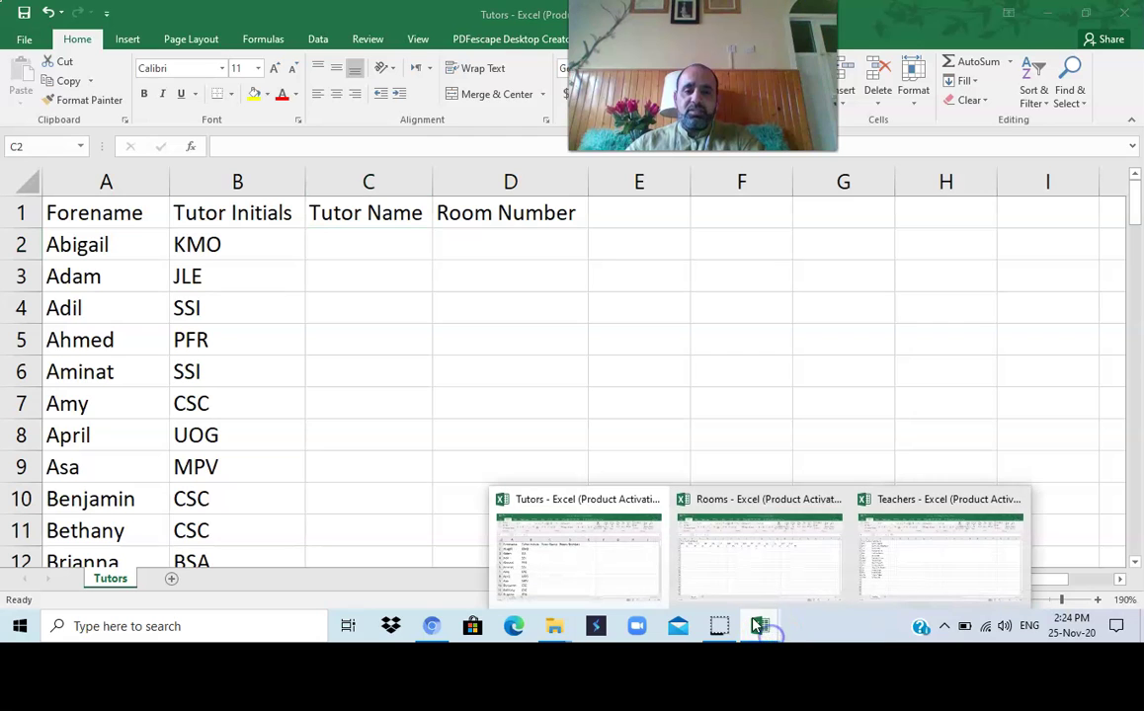
click(919, 574)
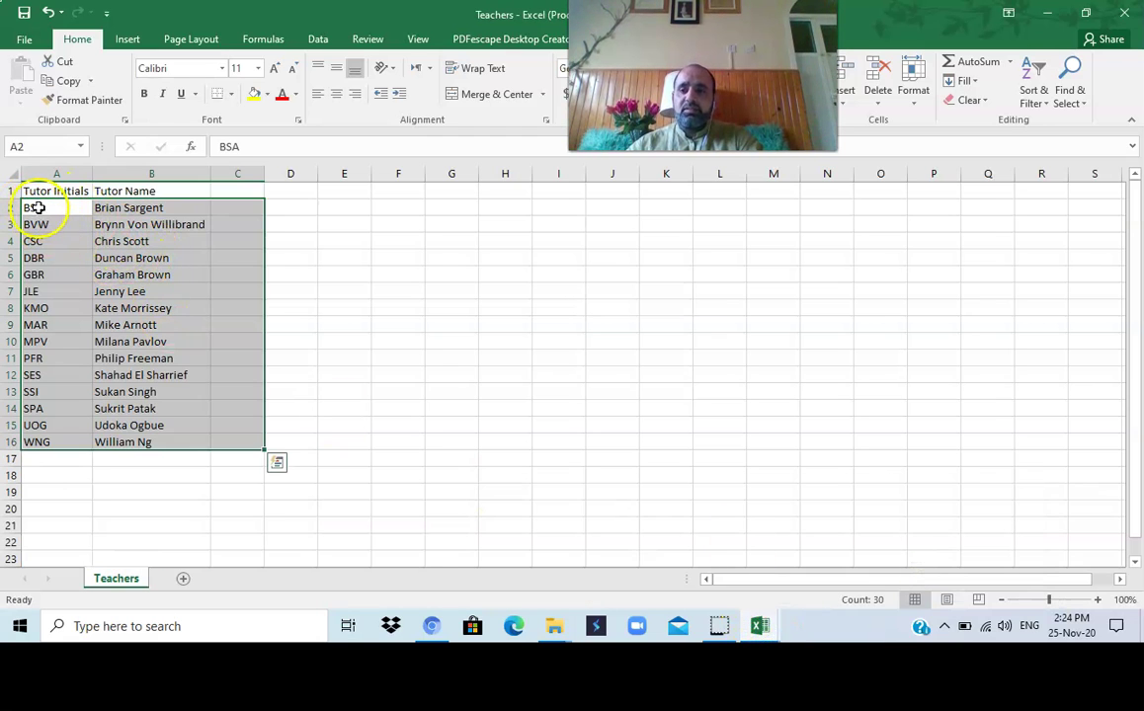
click(109, 307)
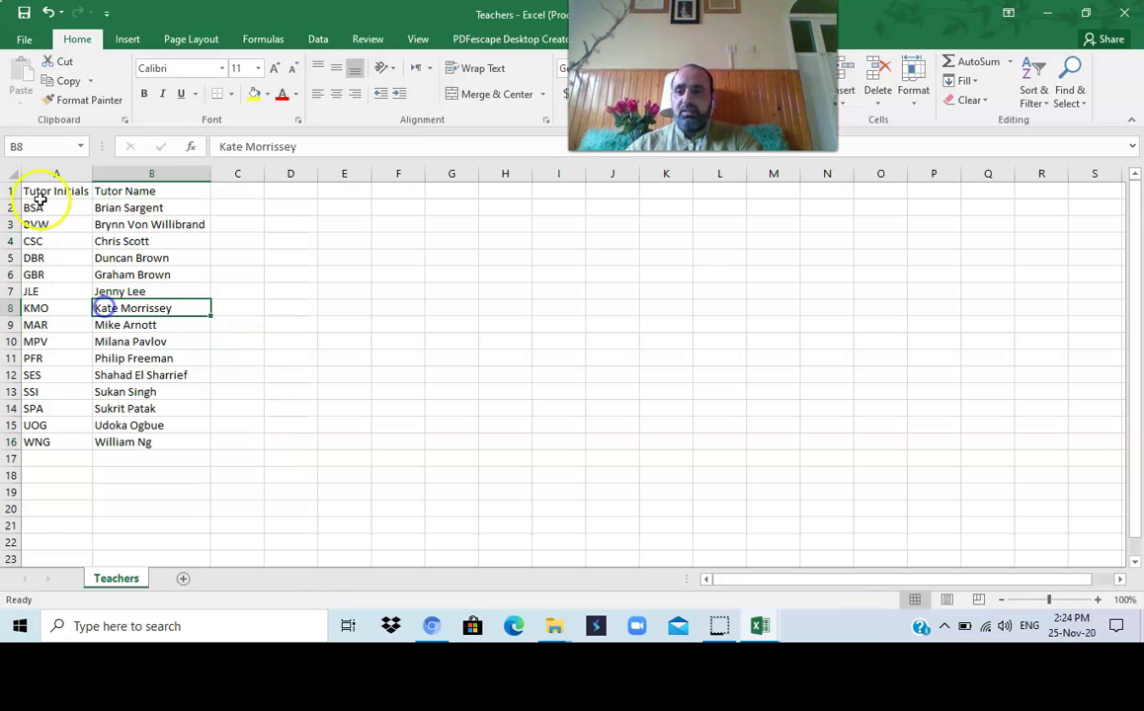
drag(39, 176, 132, 176)
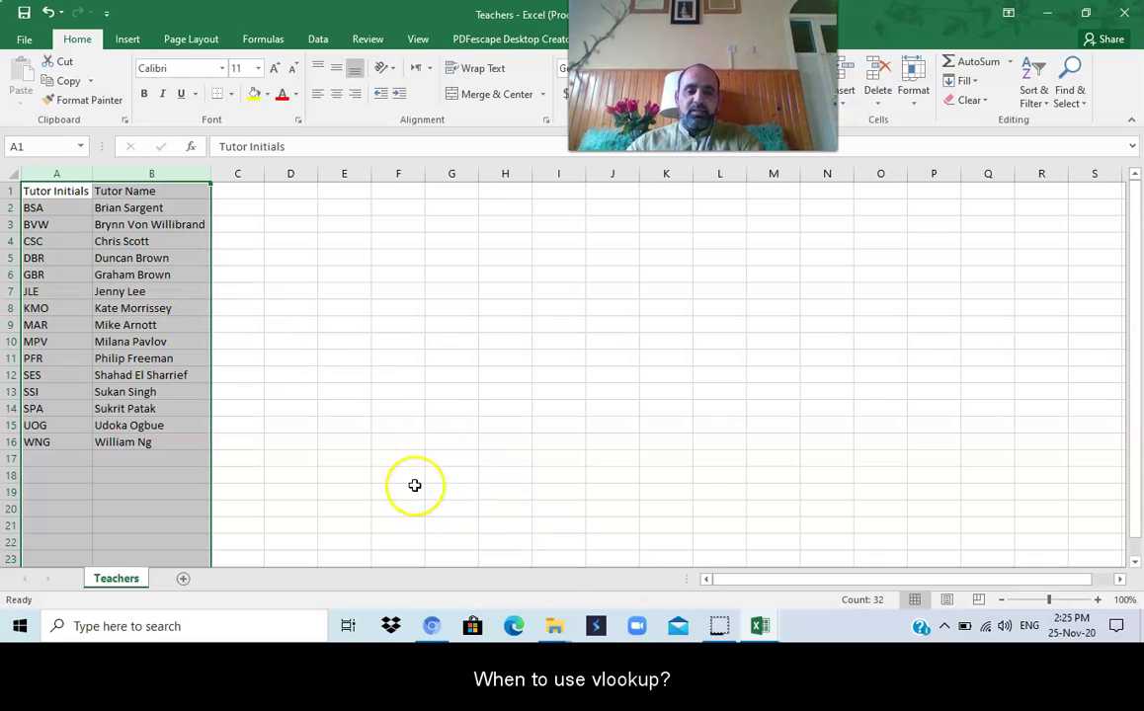
mouse_move(766, 625)
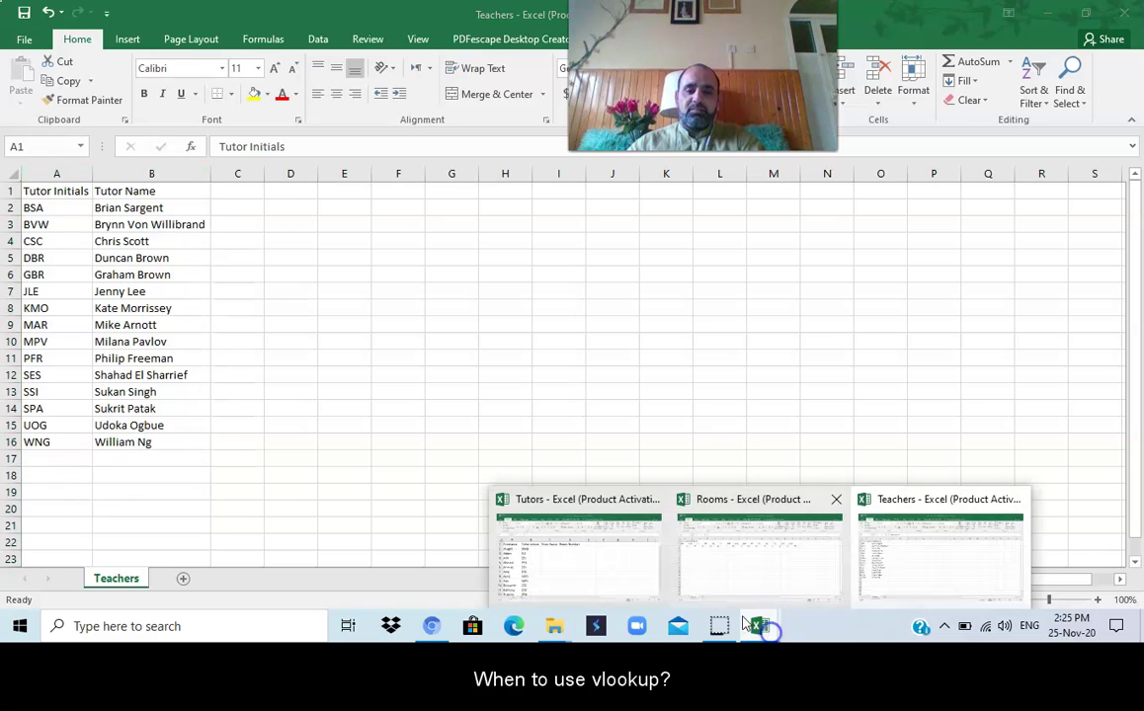
click(621, 571)
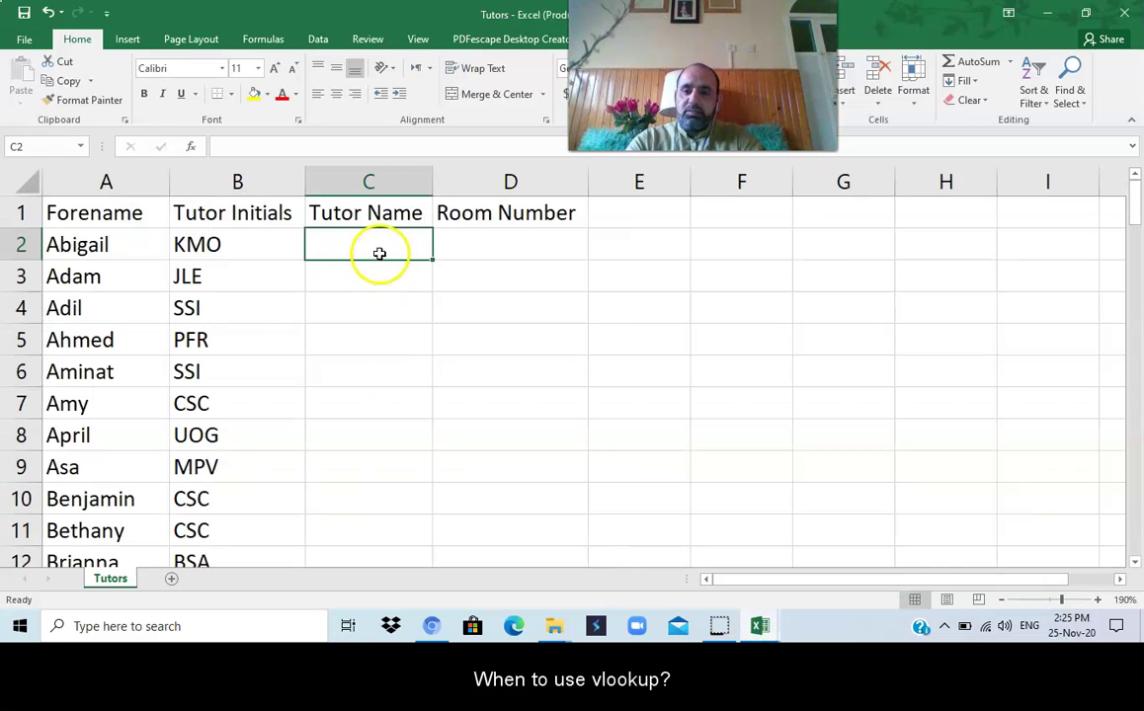
- Zoom the Tutors sheet to 250% with the heading row and cell C2 in view
ctrl+scroll(342, 258, up, 2)
ctrl+scroll(386, 268, up, 2)
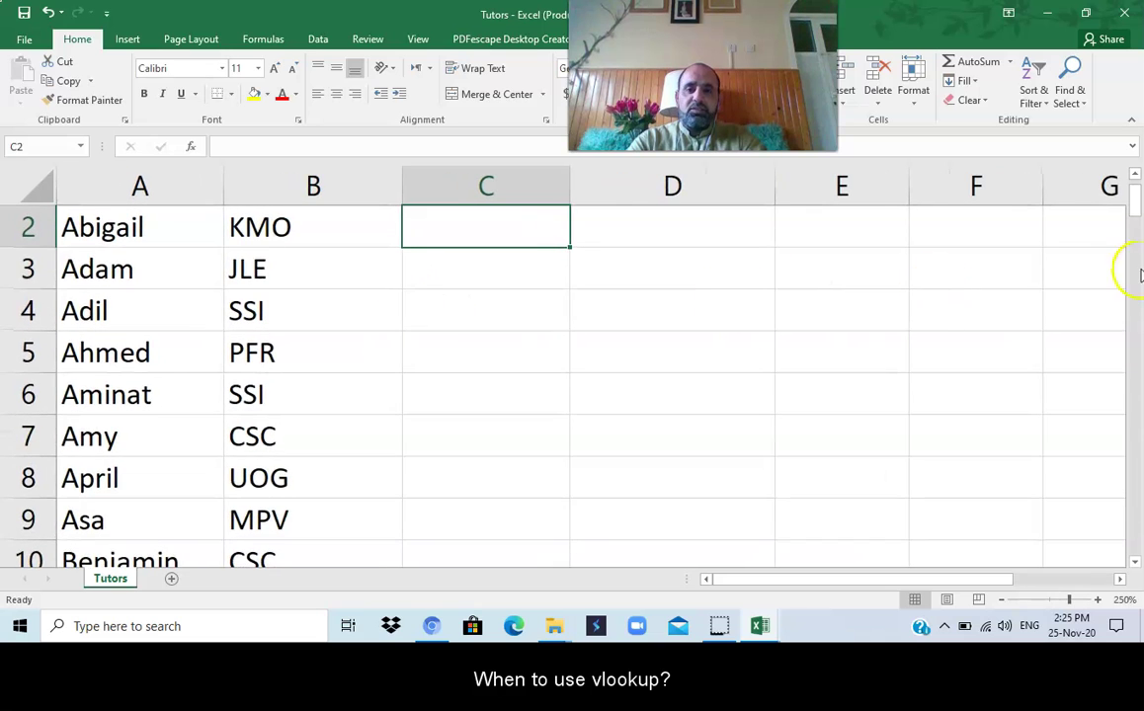
click(1135, 174)
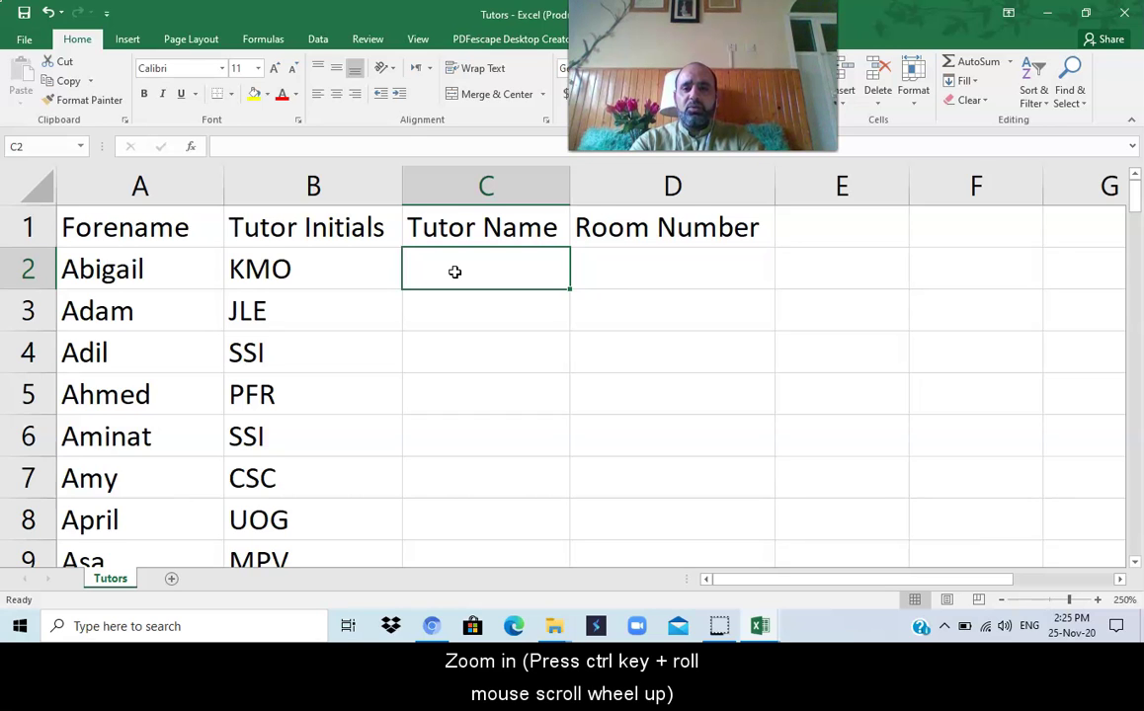
scroll(455, 271, up, 1)
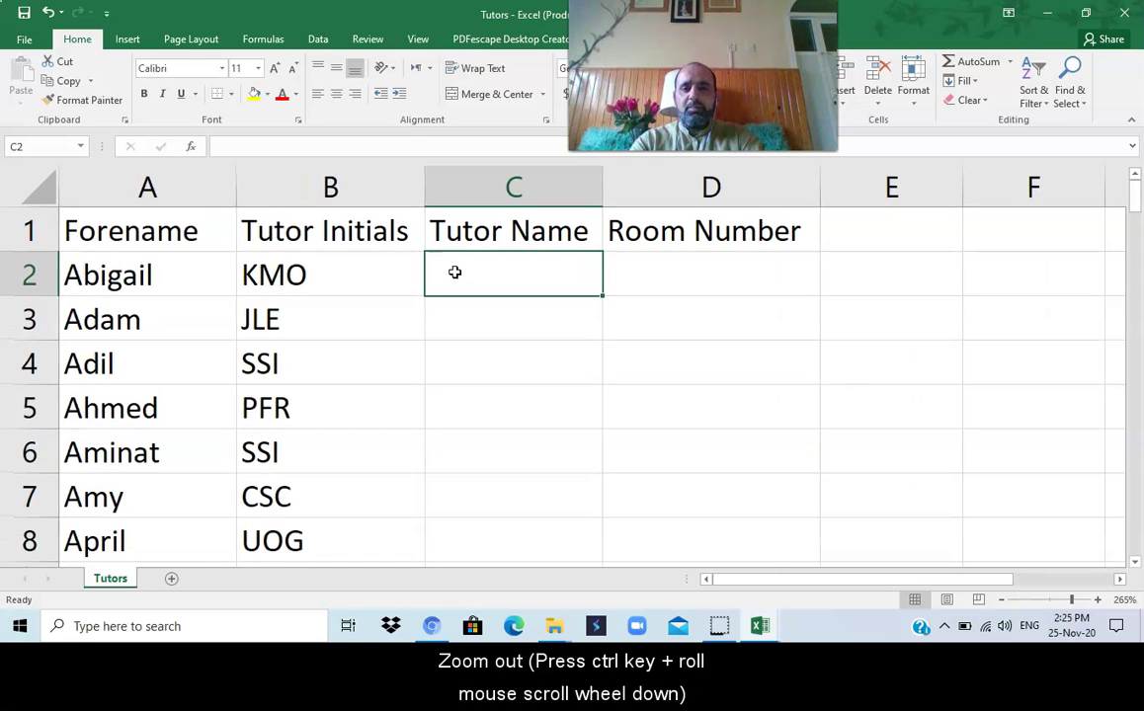
scroll(454, 271, up, 1)
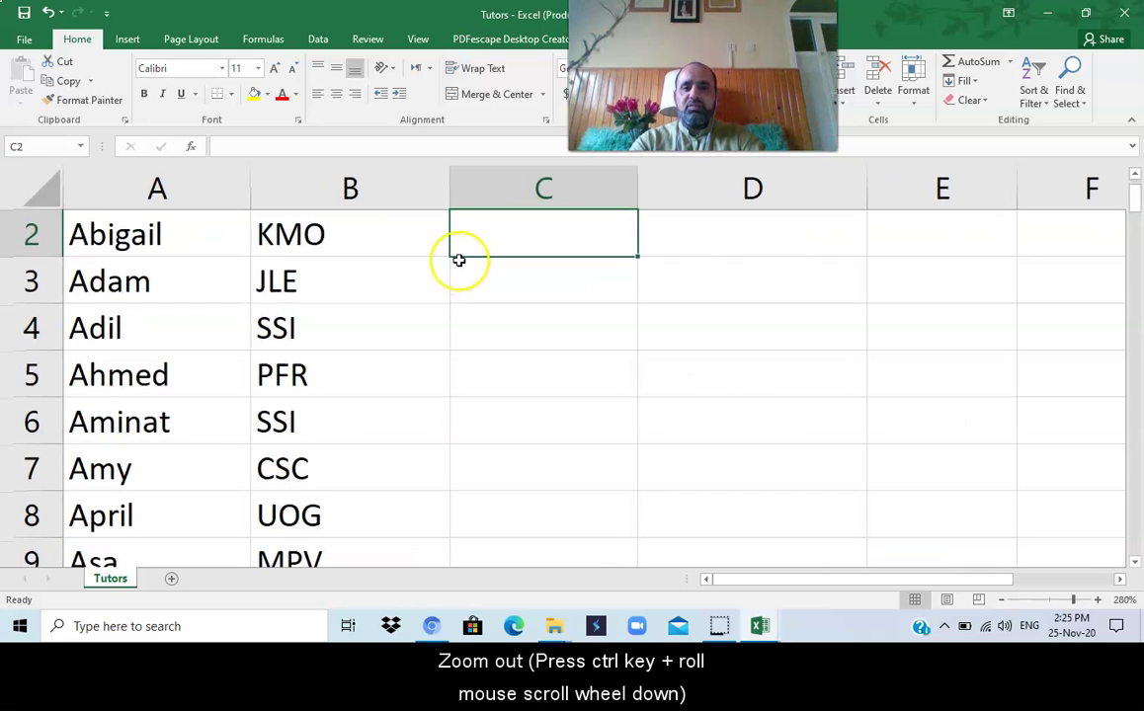
scroll(458, 260, down, 1)
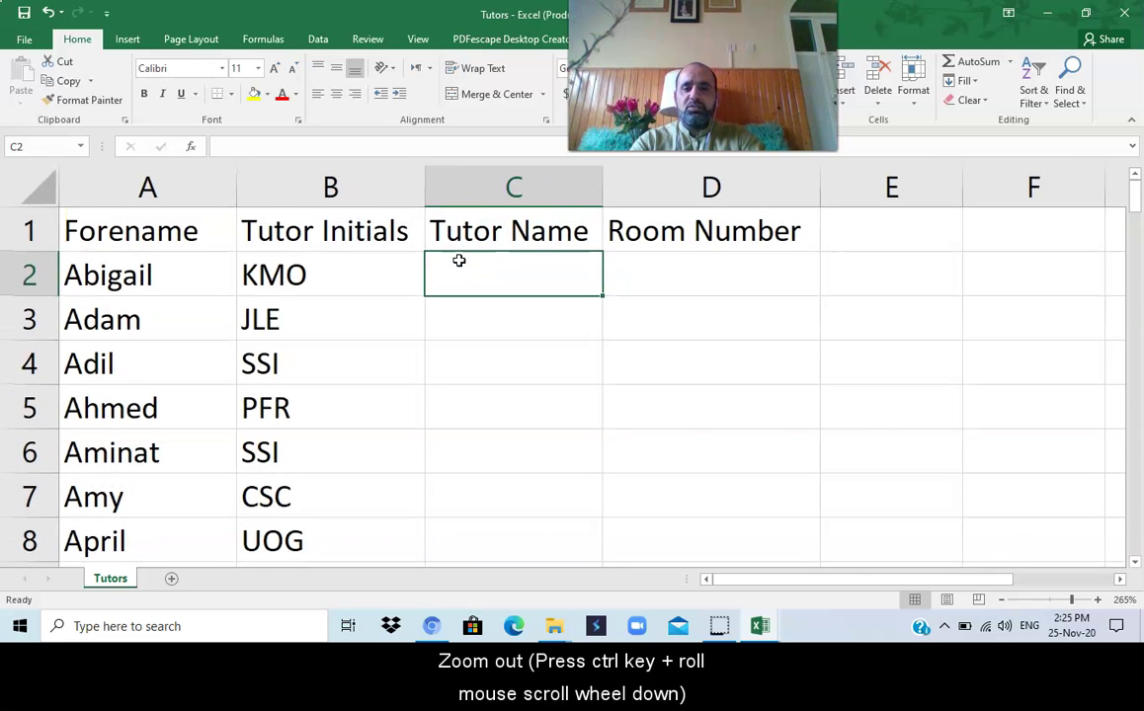
scroll(458, 260, down, 1)
scroll(458, 260, down, 1)
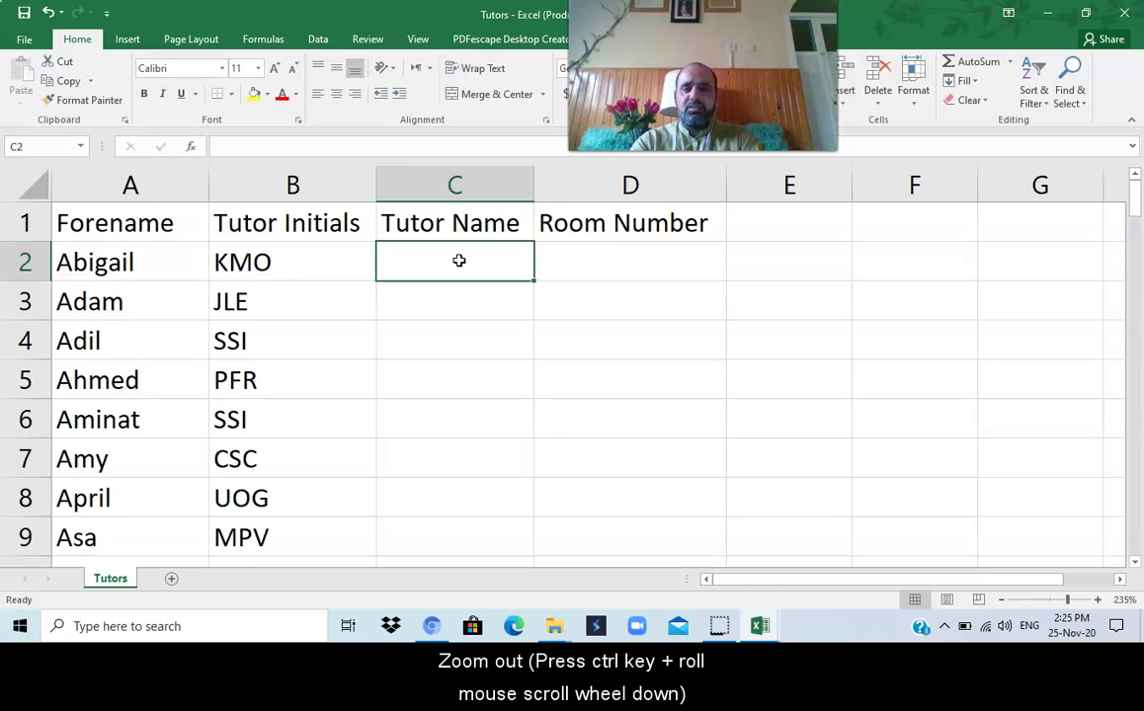
scroll(458, 260, up, 1)
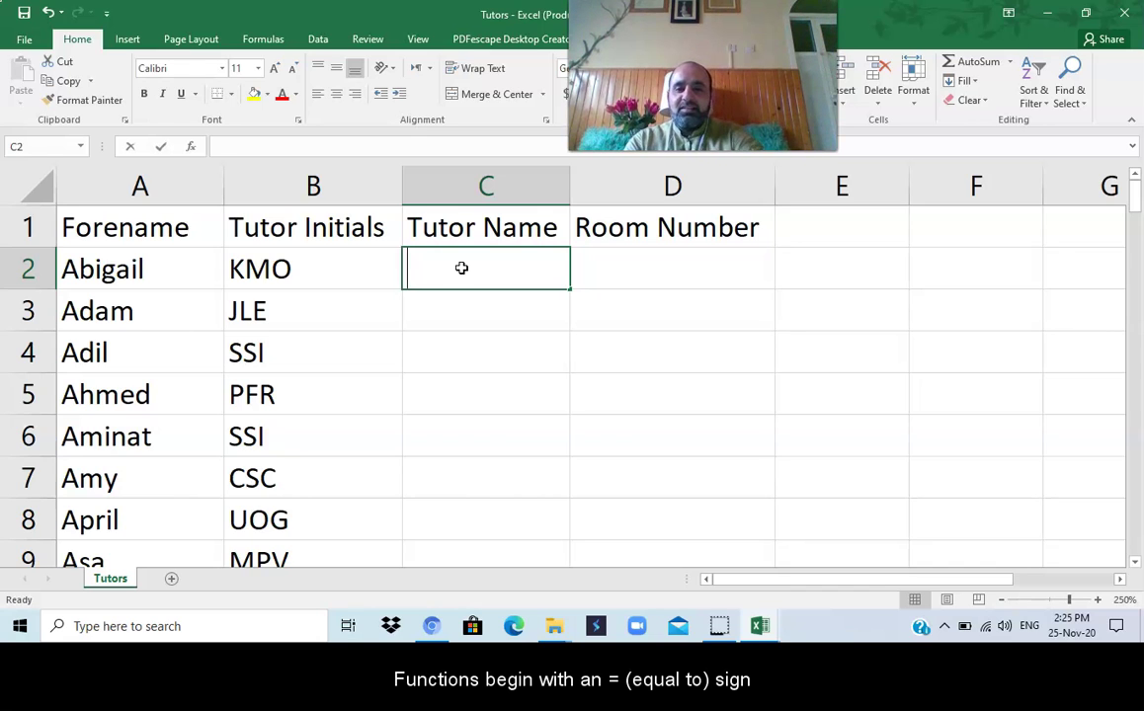
- Start a VLOOKUP formula in cell C2 with the tutor initials in B2 as the lookup value
text(=)
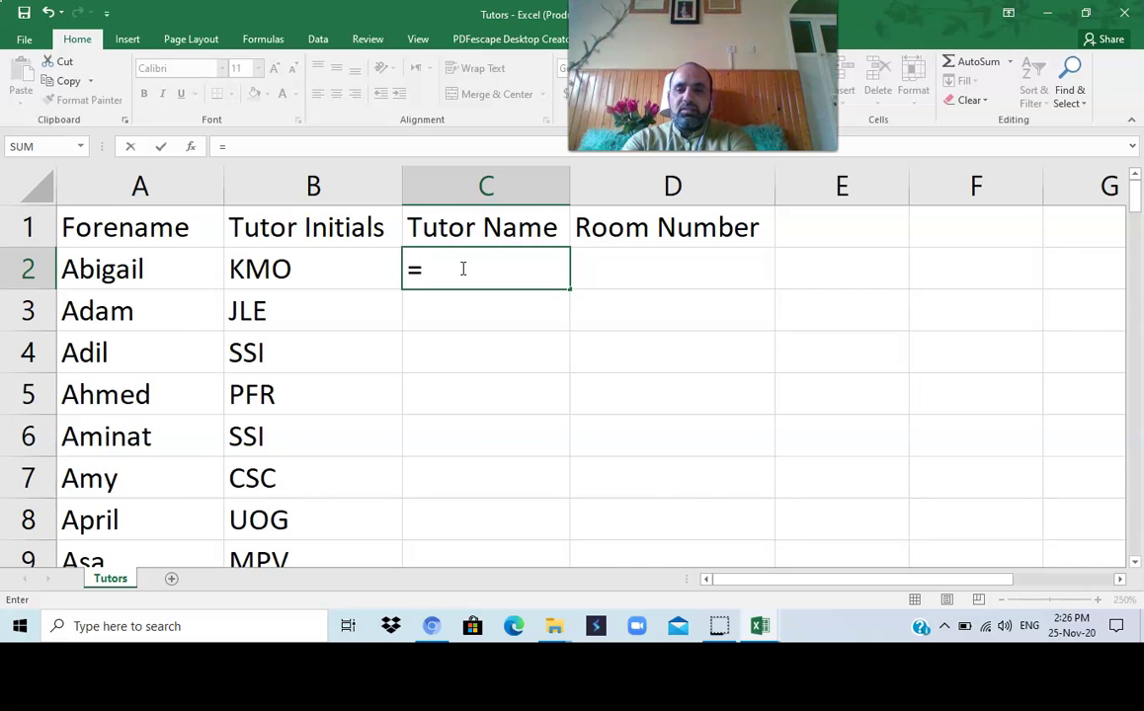
text(vlookup)
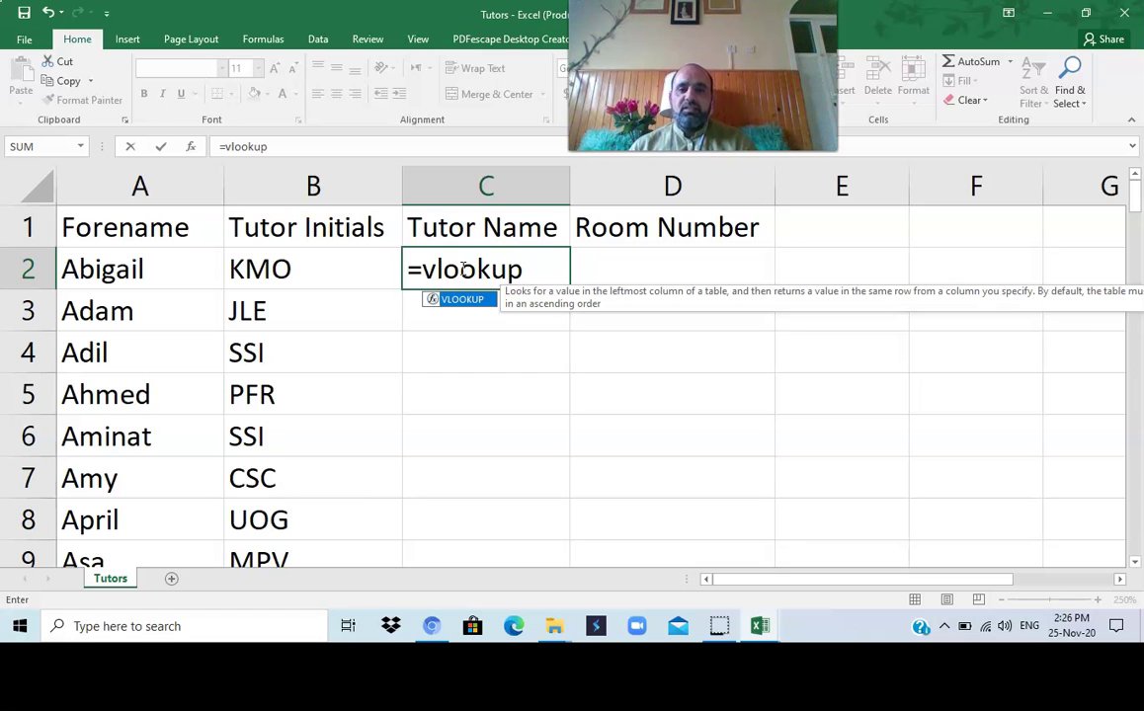
text(()
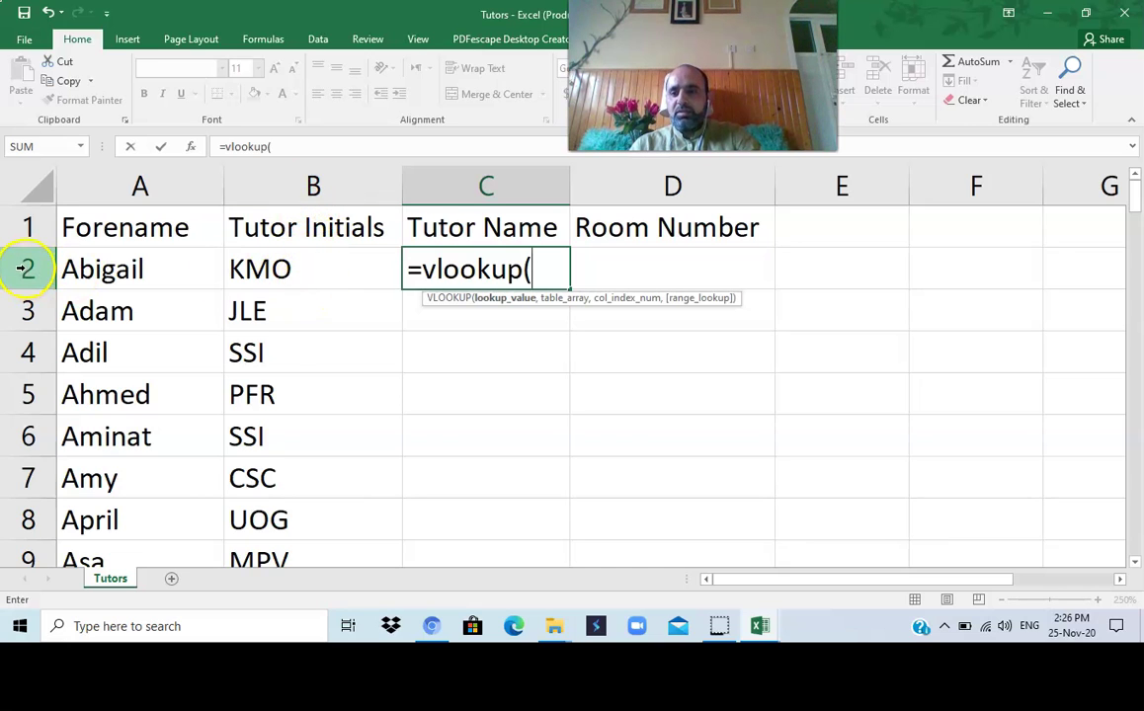
click(282, 269)
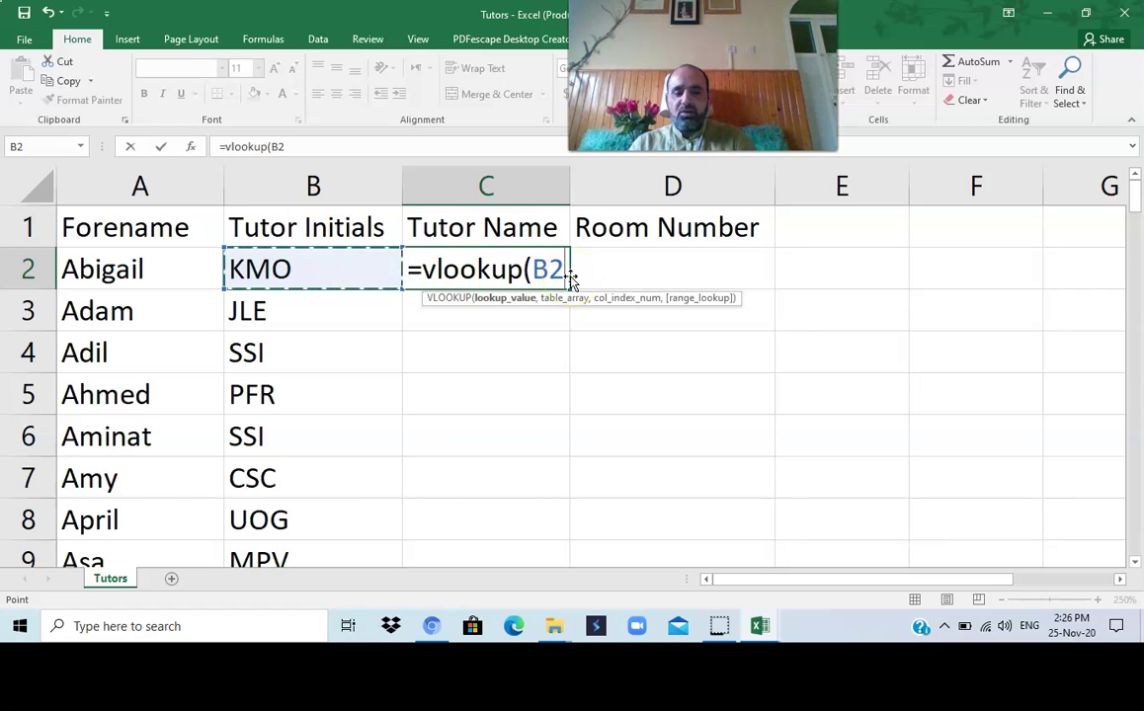
key(BackSpace)
key(BackSpace)
text(B2)
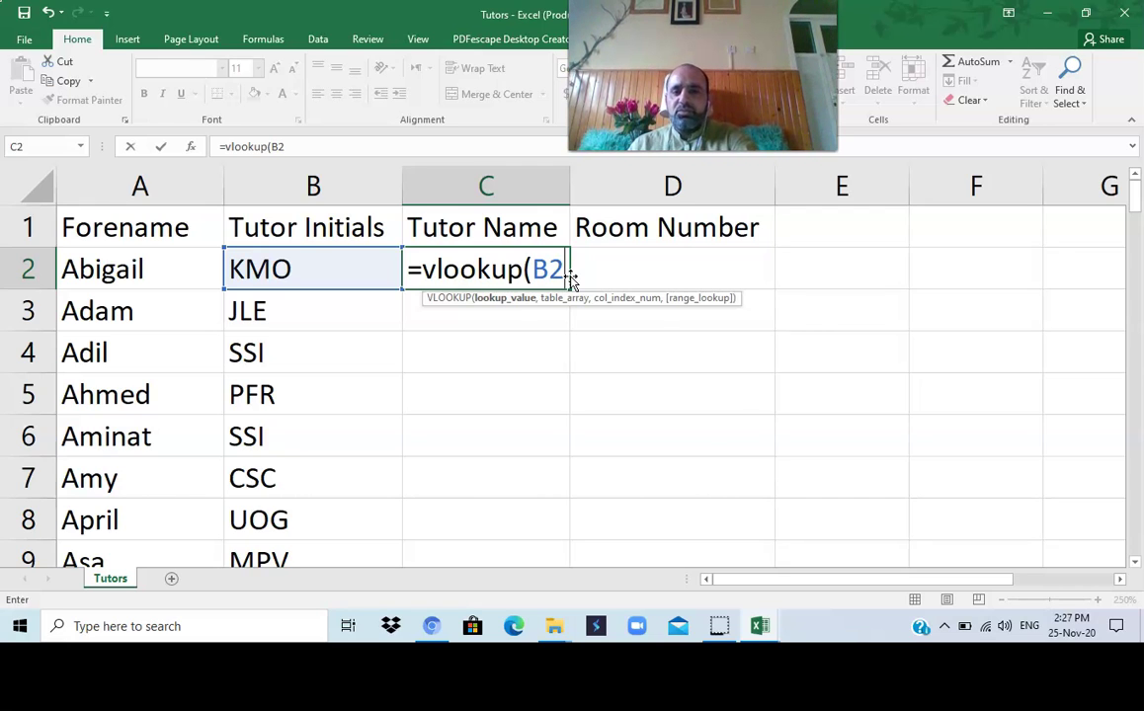
key(BackSpace)
key(BackSpace)
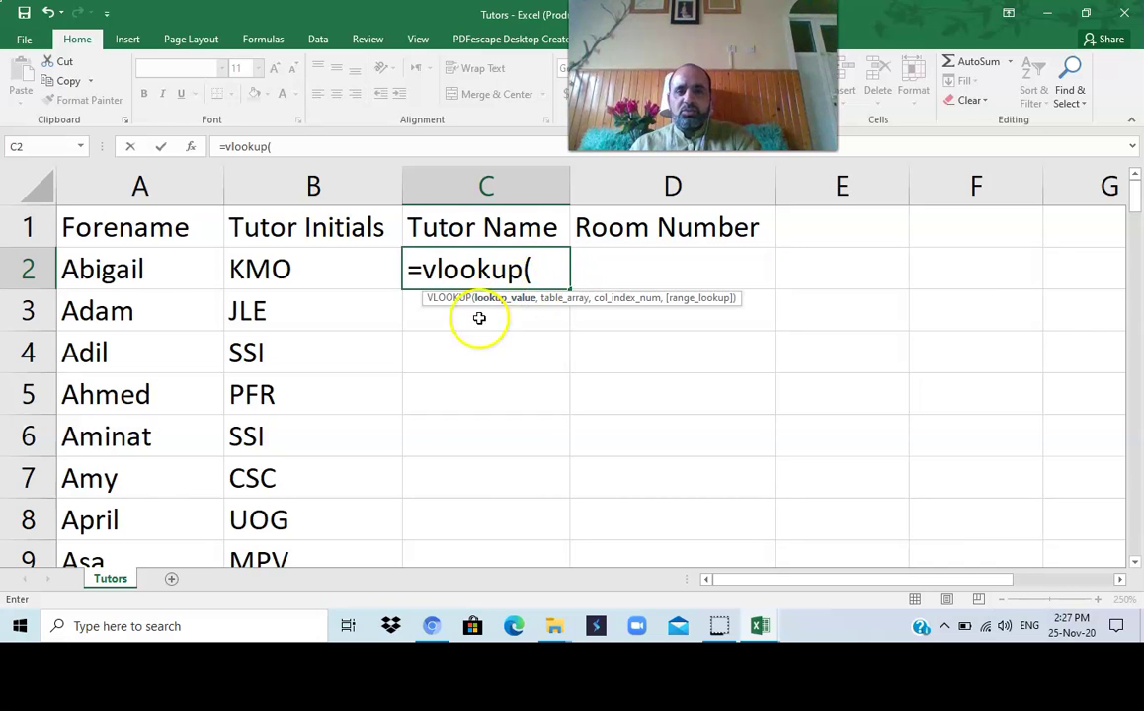
click(283, 266)
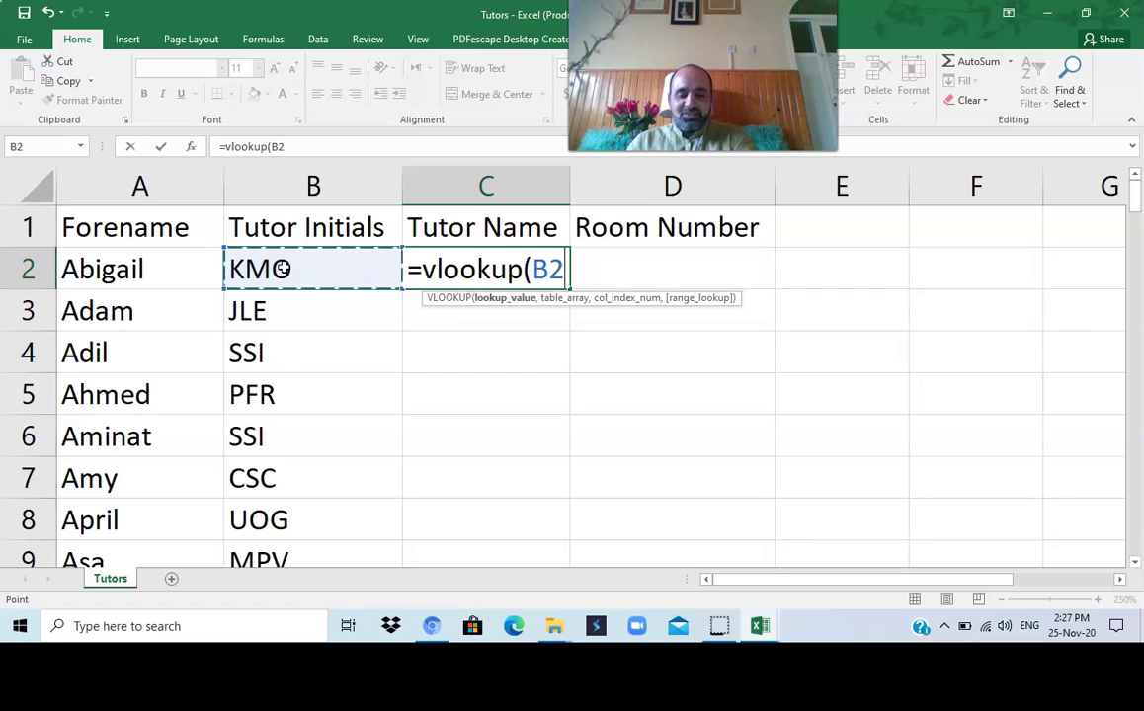
text(,)
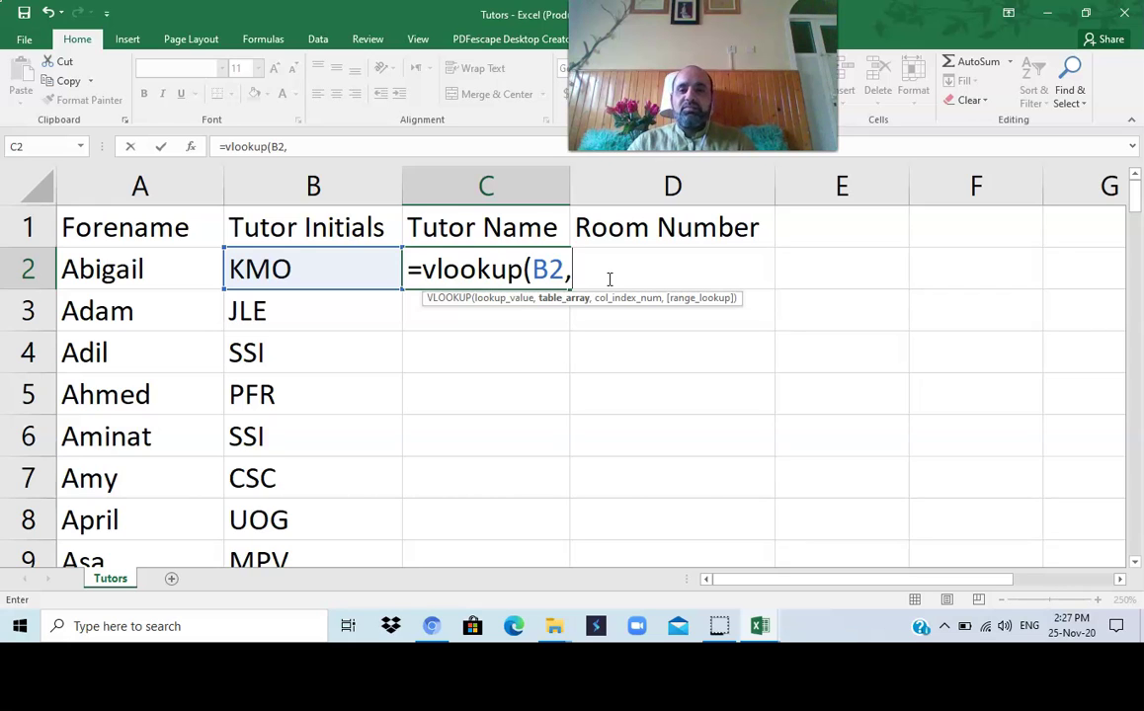
- Add Teachers.csv! to the VLOOKUP formula in C2 as the workbook reference, dismissing the Filter Keys prompt
mouse_move(762, 637)
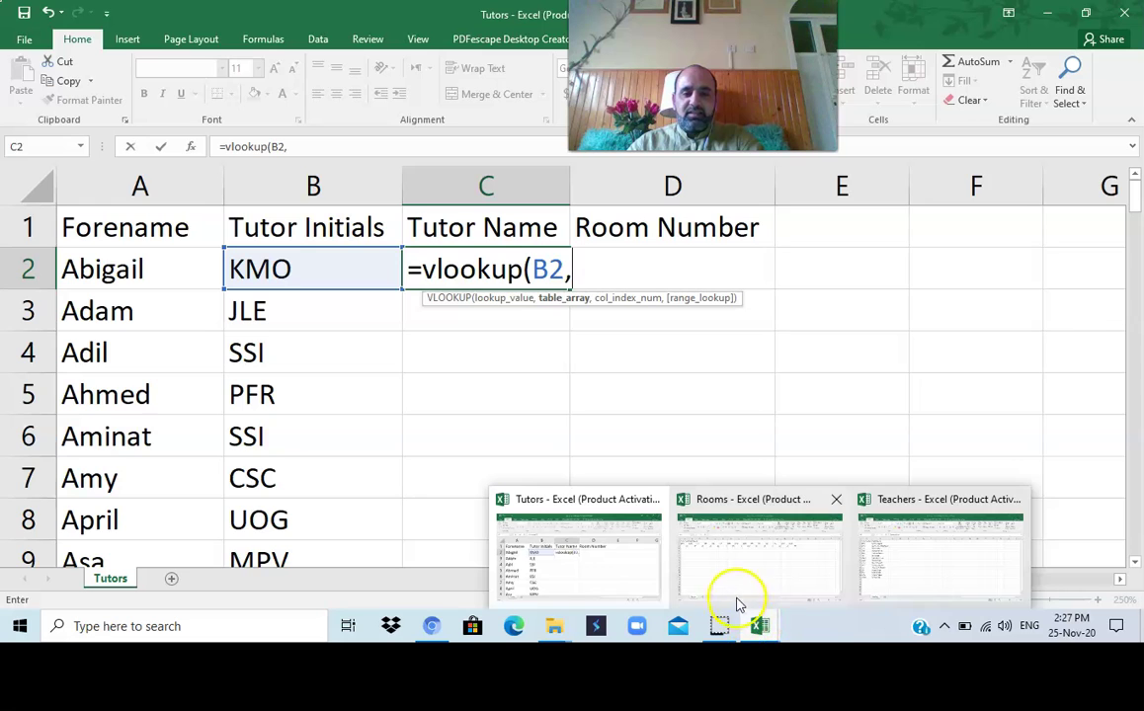
mouse_move(913, 568)
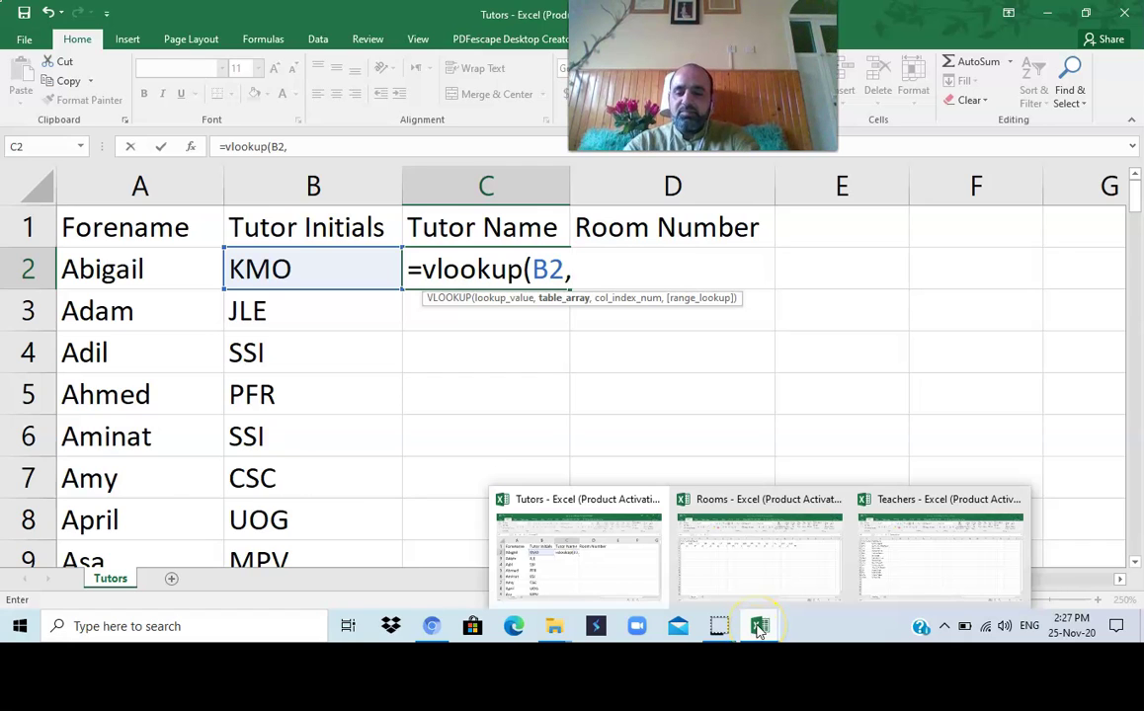
text(Teach)
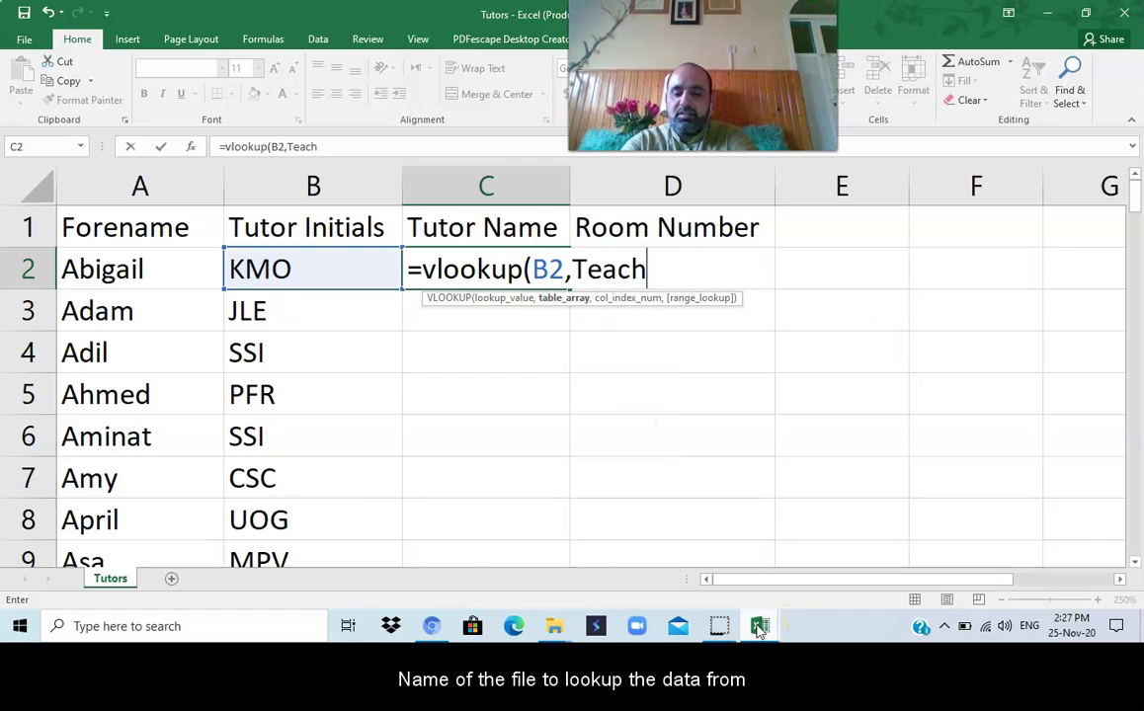
text(ers.csv)
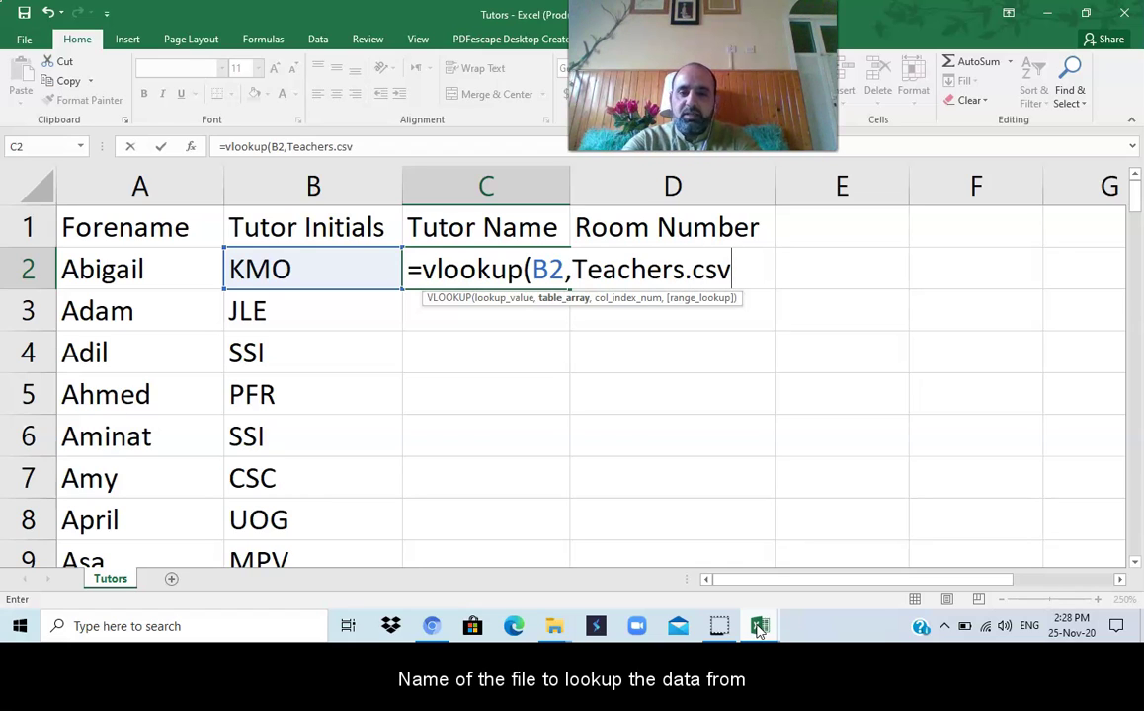
text(!)
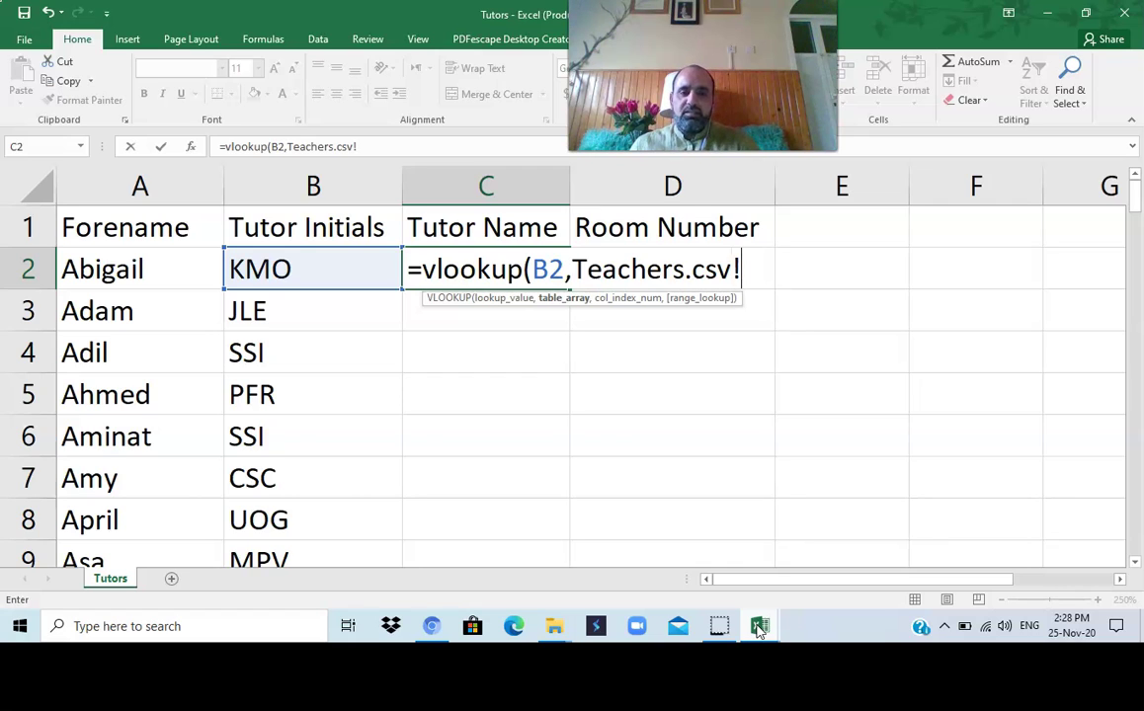
key(BackSpace)
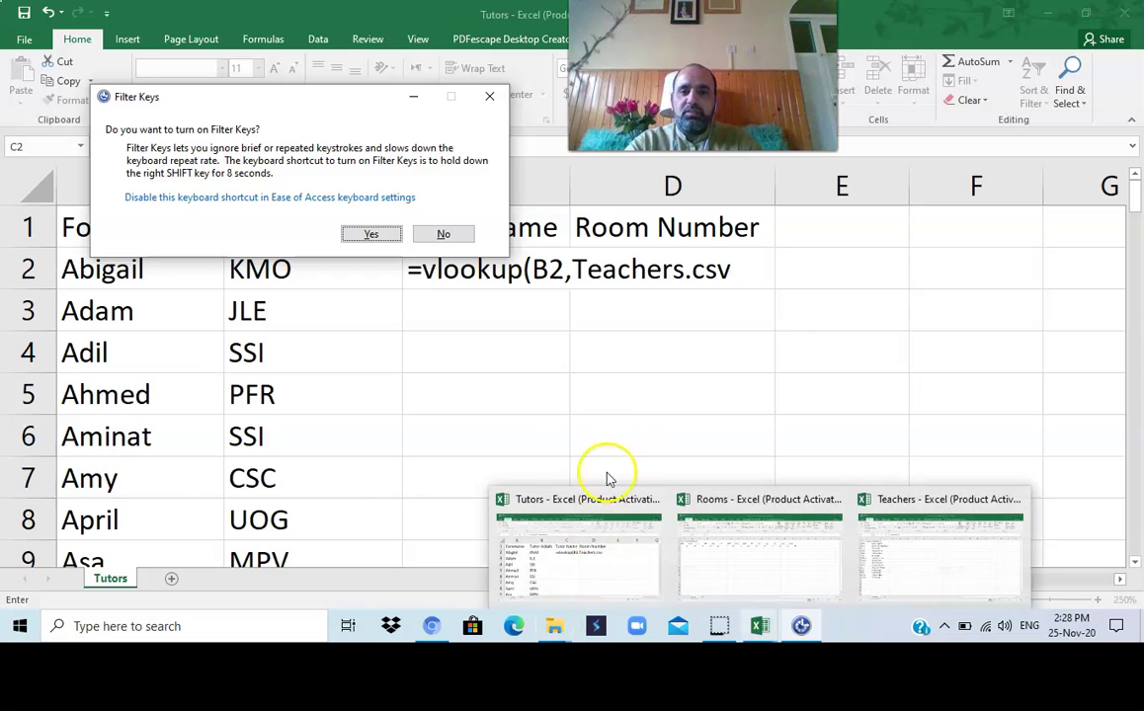
click(490, 97)
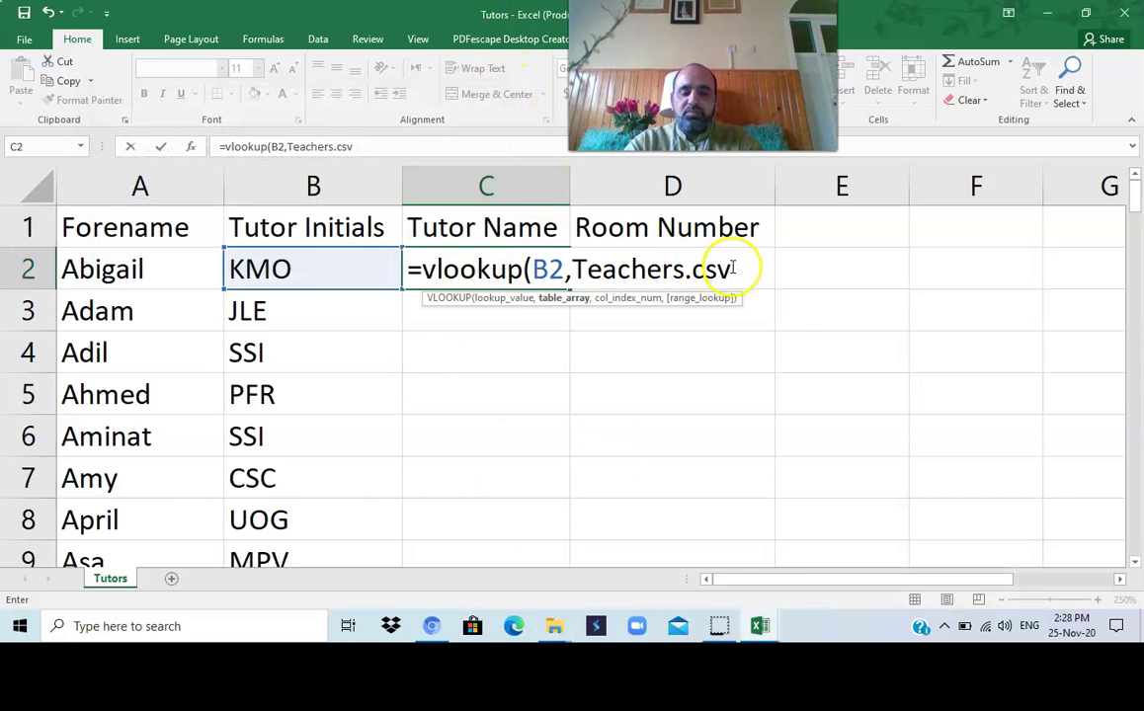
text(!)
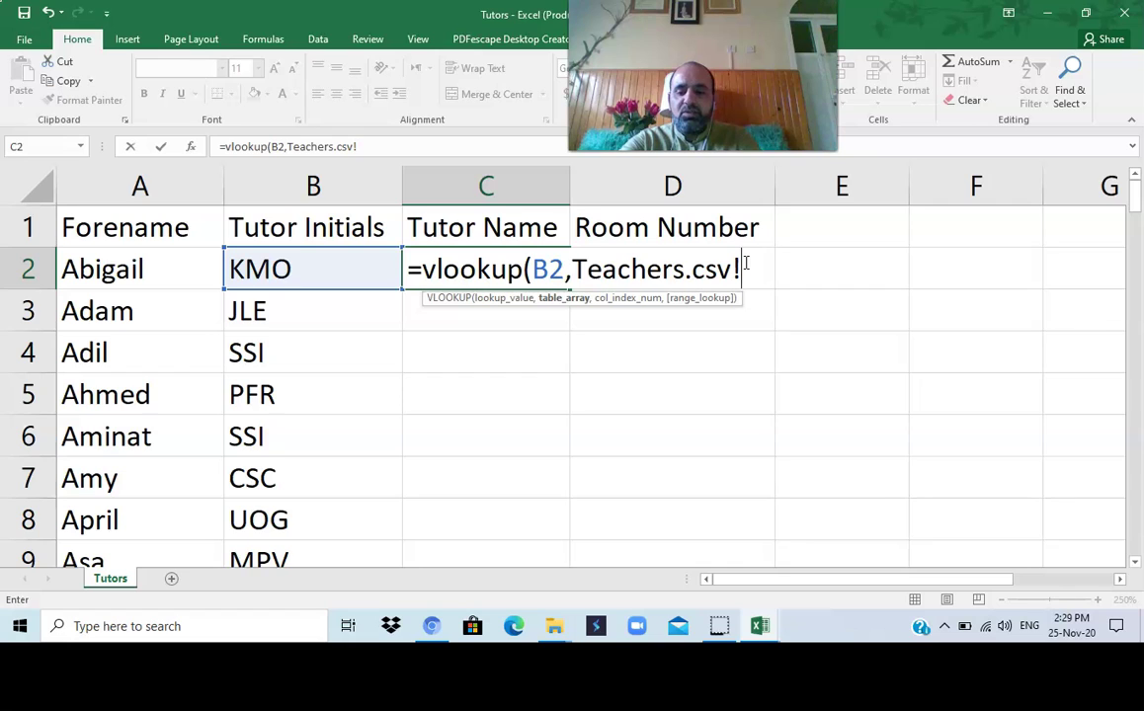
- Enter the absolute range $a$2:$b$16 as the table array after the Teachers.csv reference
text($)
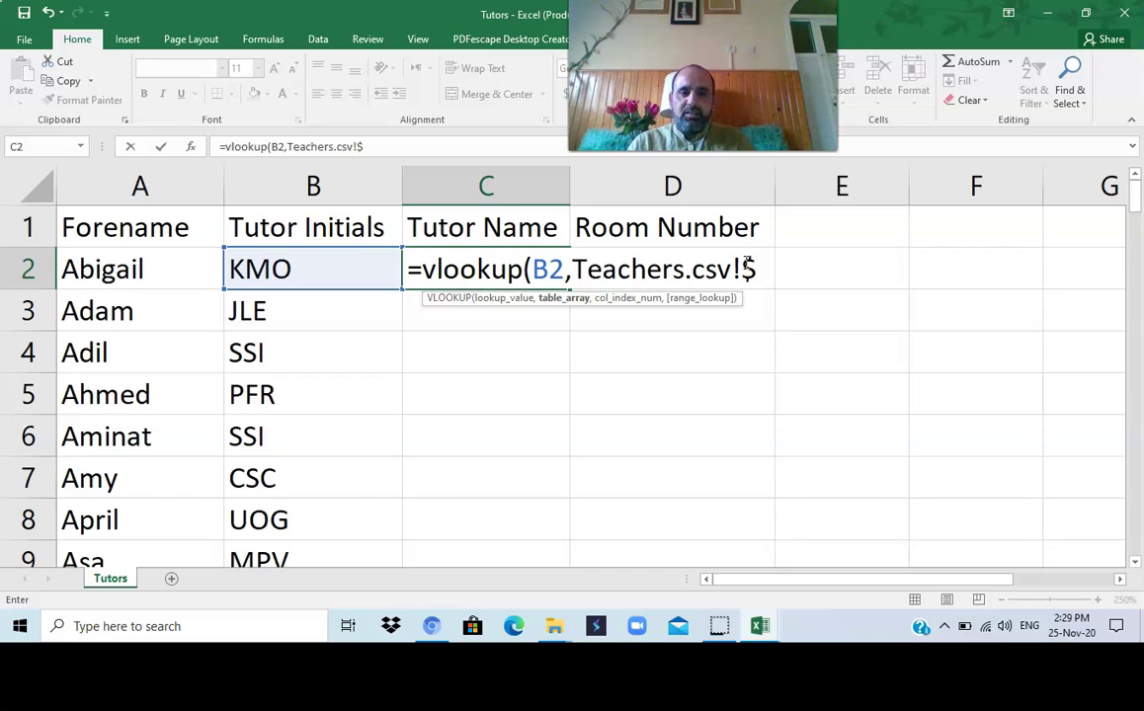
text(a)
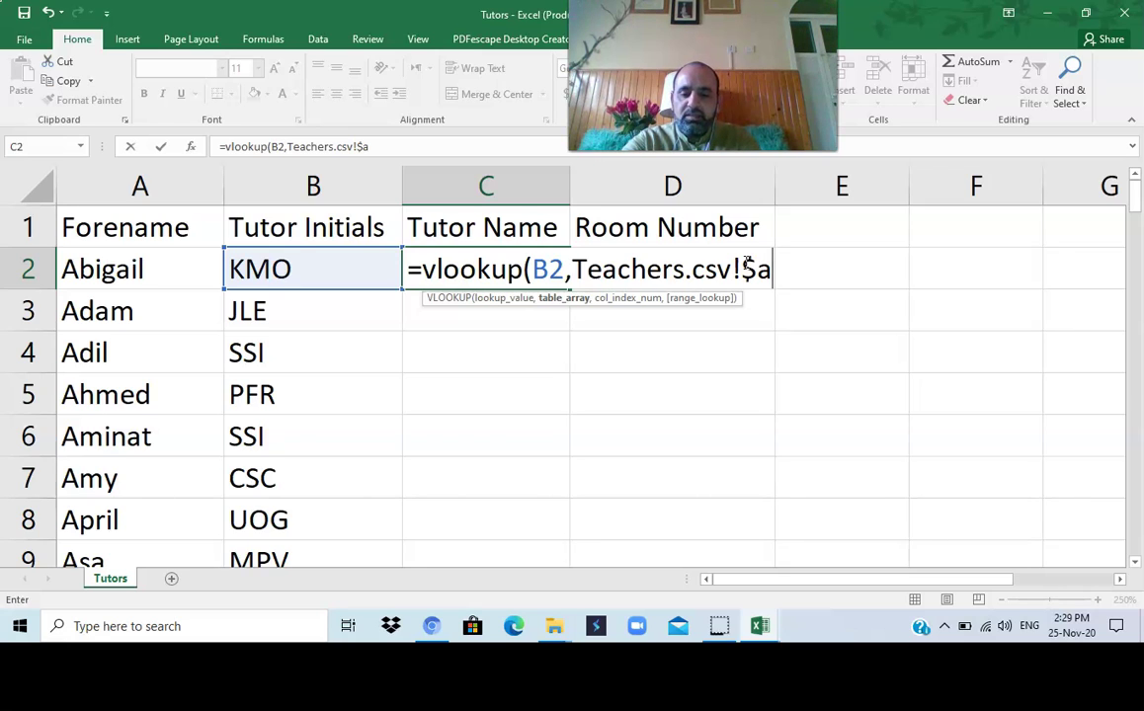
text($2:)
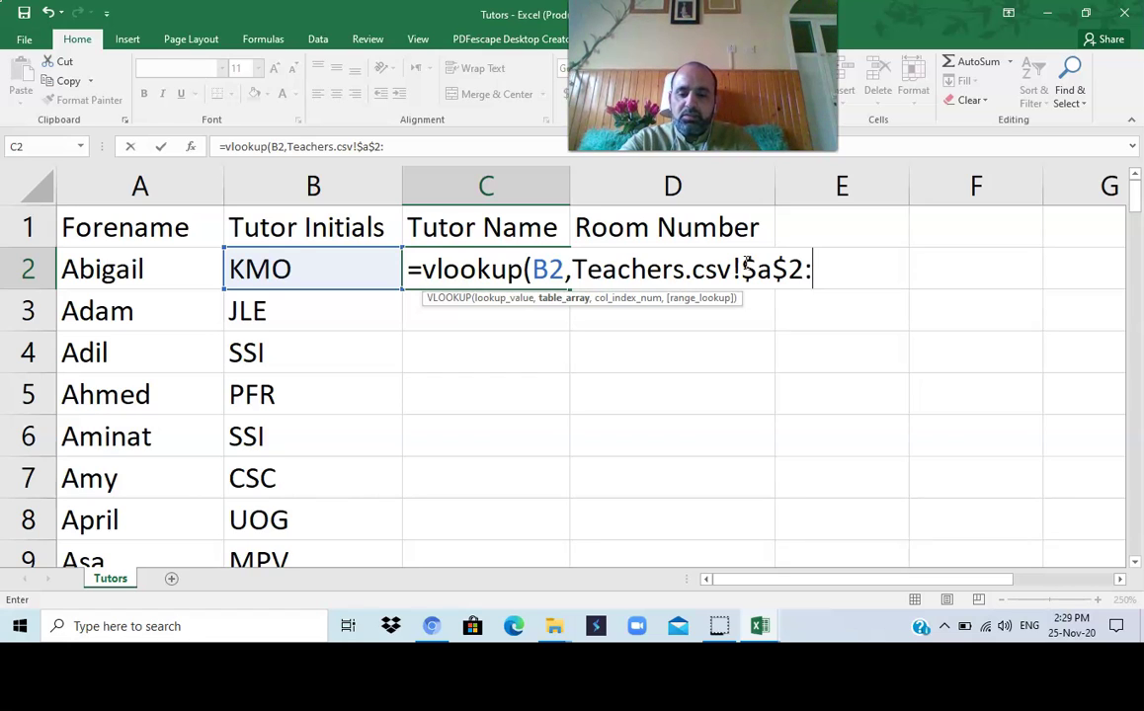
text($b)
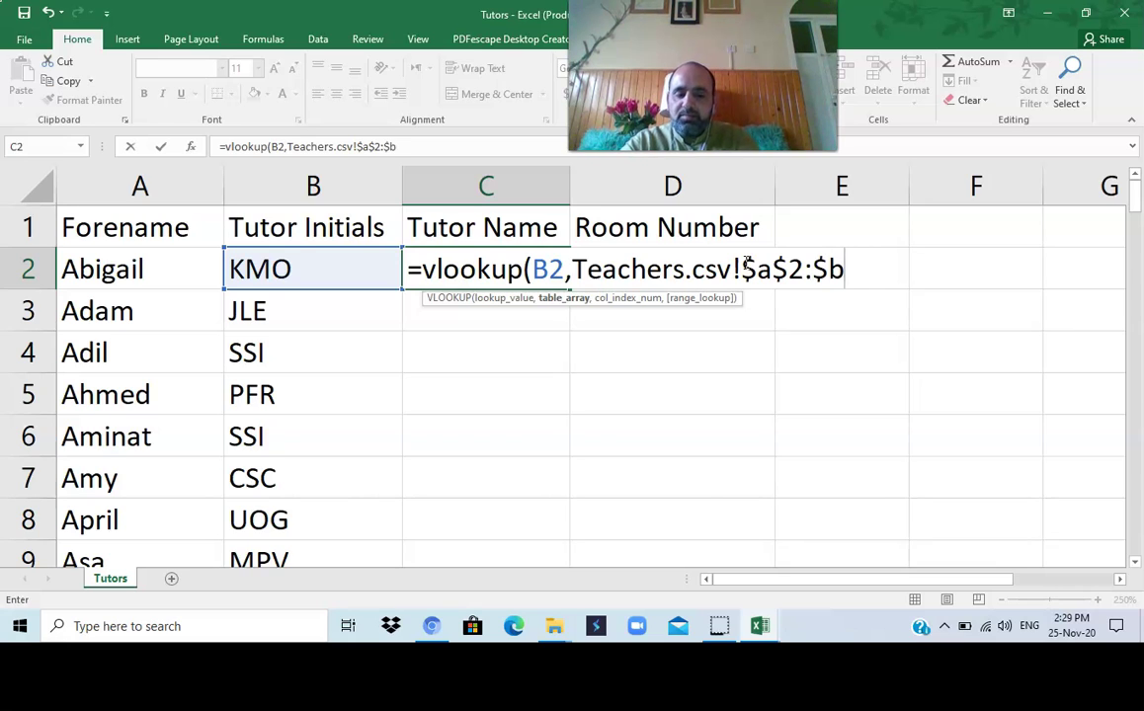
text($)
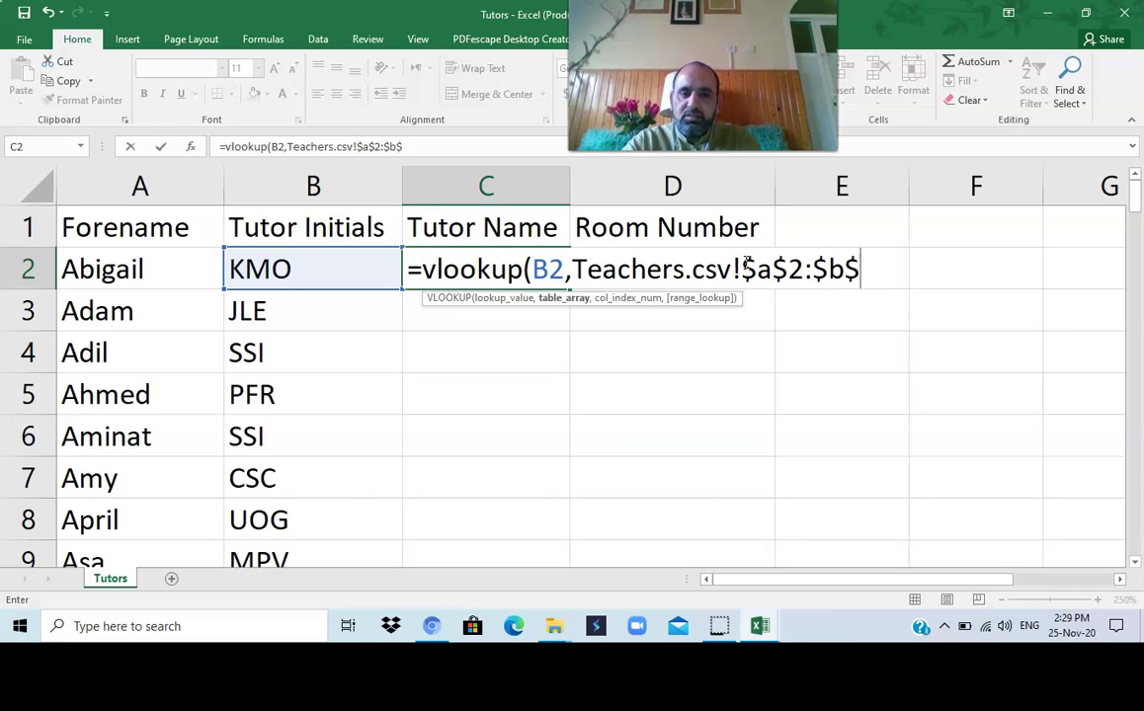
text(16)
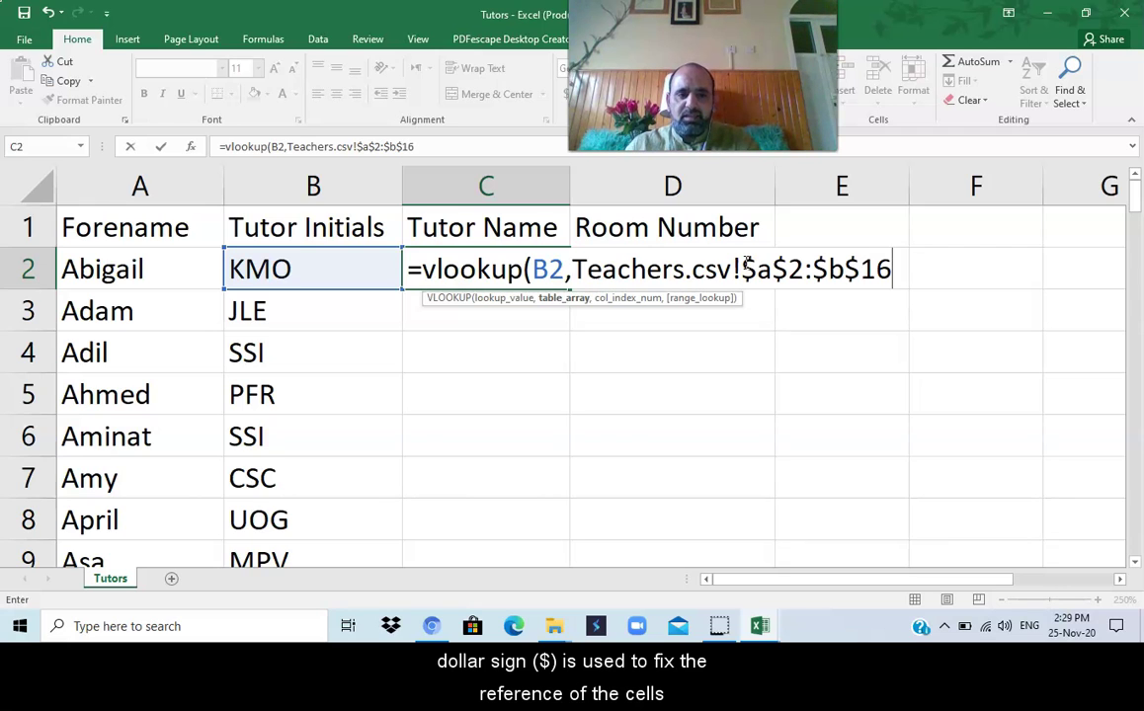
- Check the file name and range in the unfinished formula against columns A and B of the Teachers workbook, and return to Tutors
click(763, 626)
click(611, 559)
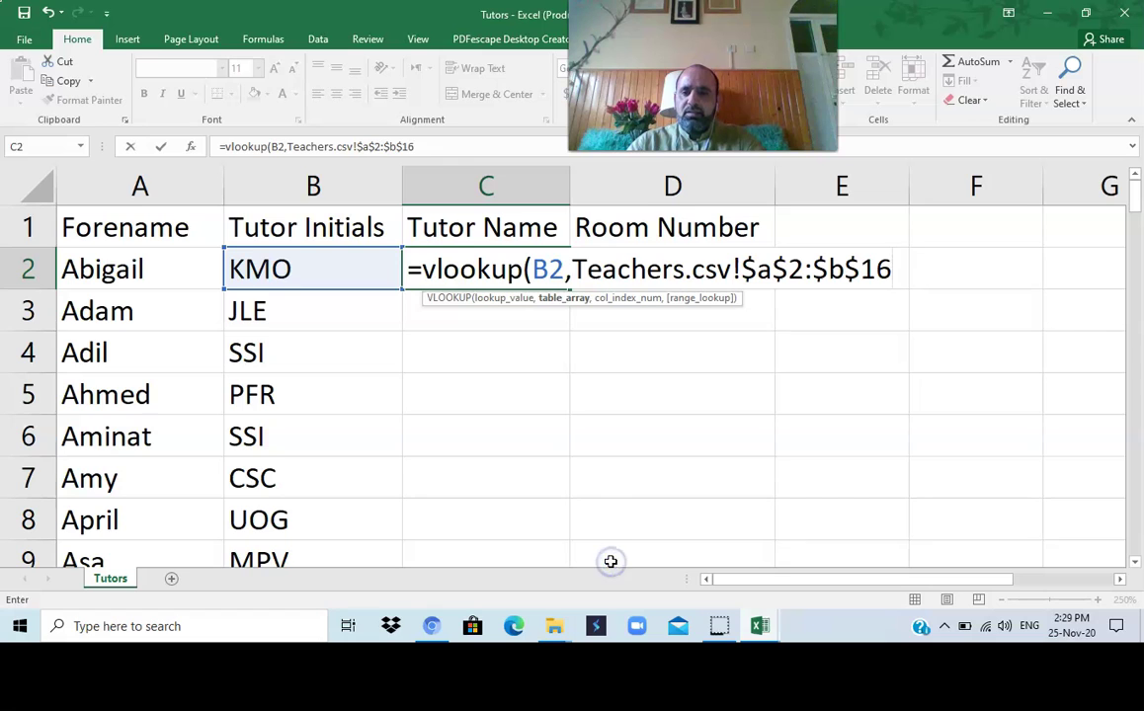
click(760, 626)
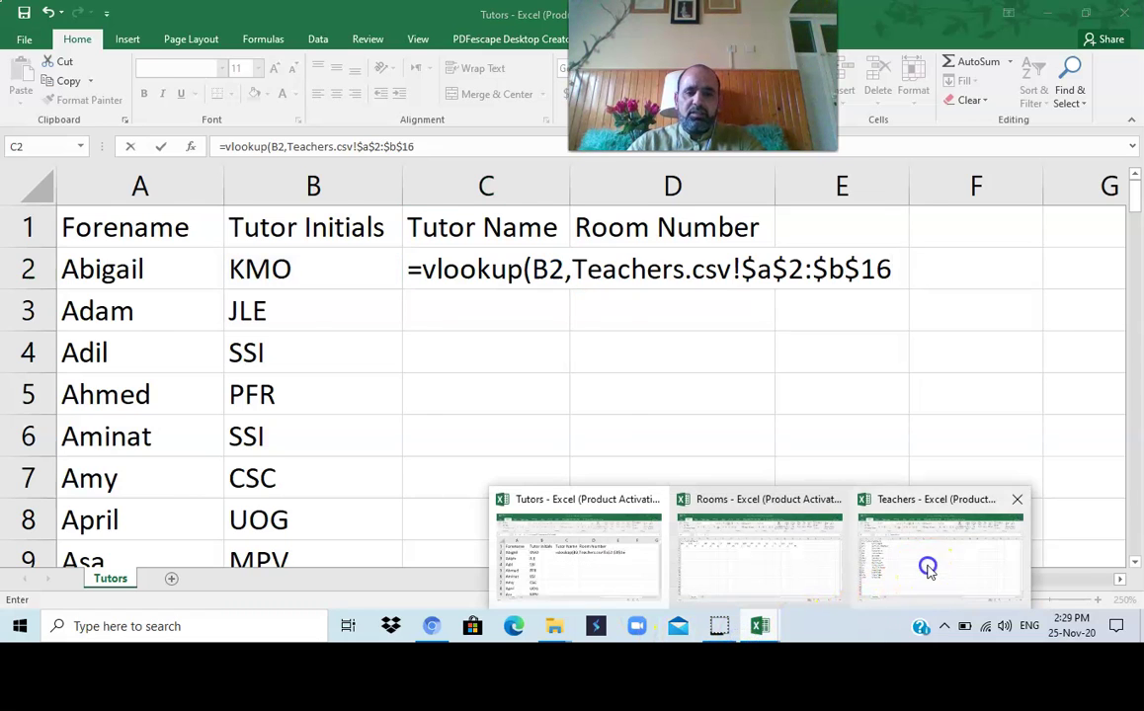
click(923, 565)
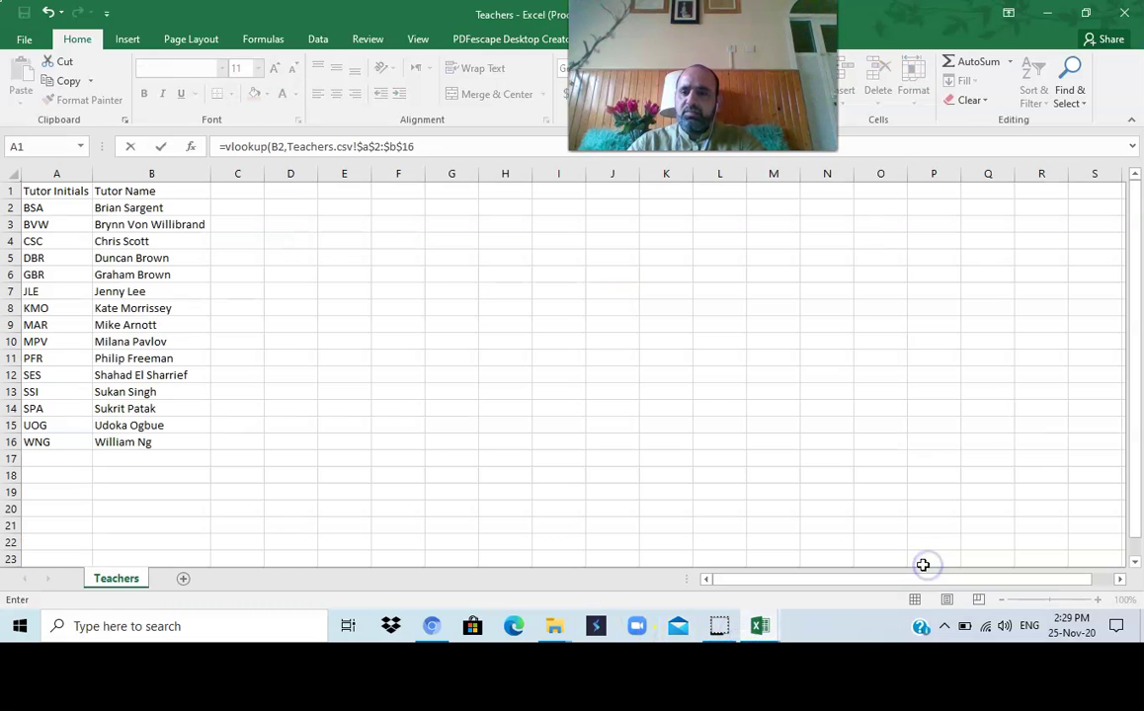
key(alt+Tab)
click(69, 213)
click(705, 293)
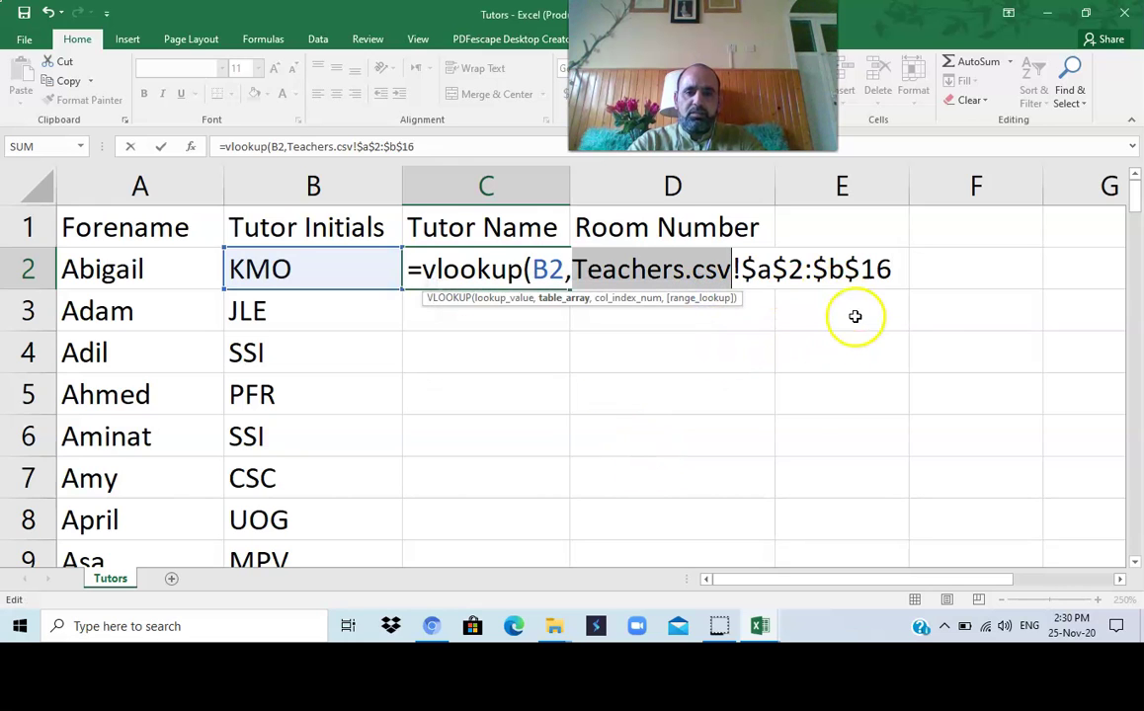
click(895, 271)
click(763, 626)
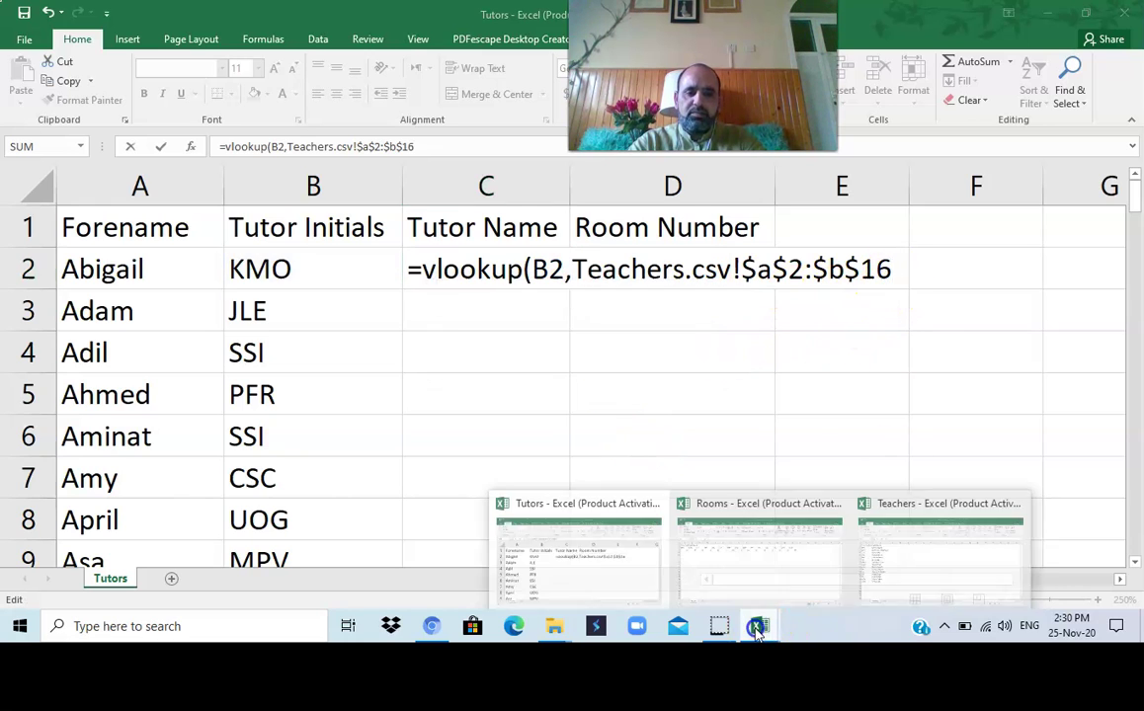
click(882, 561)
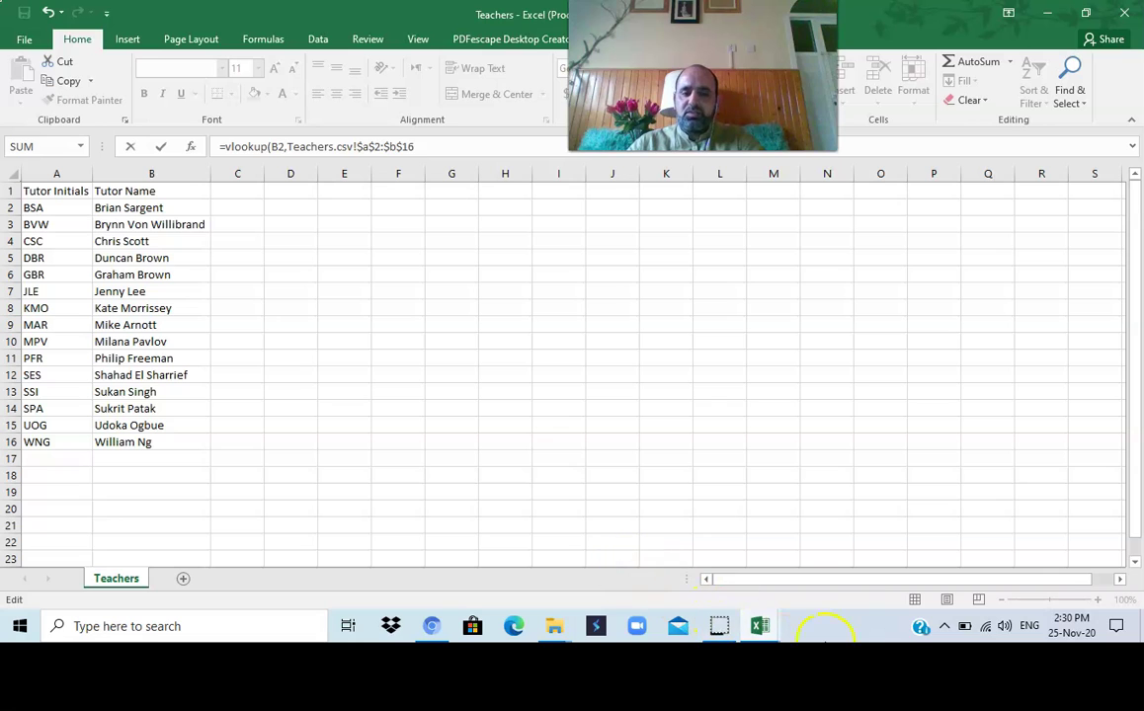
mouse_move(769, 633)
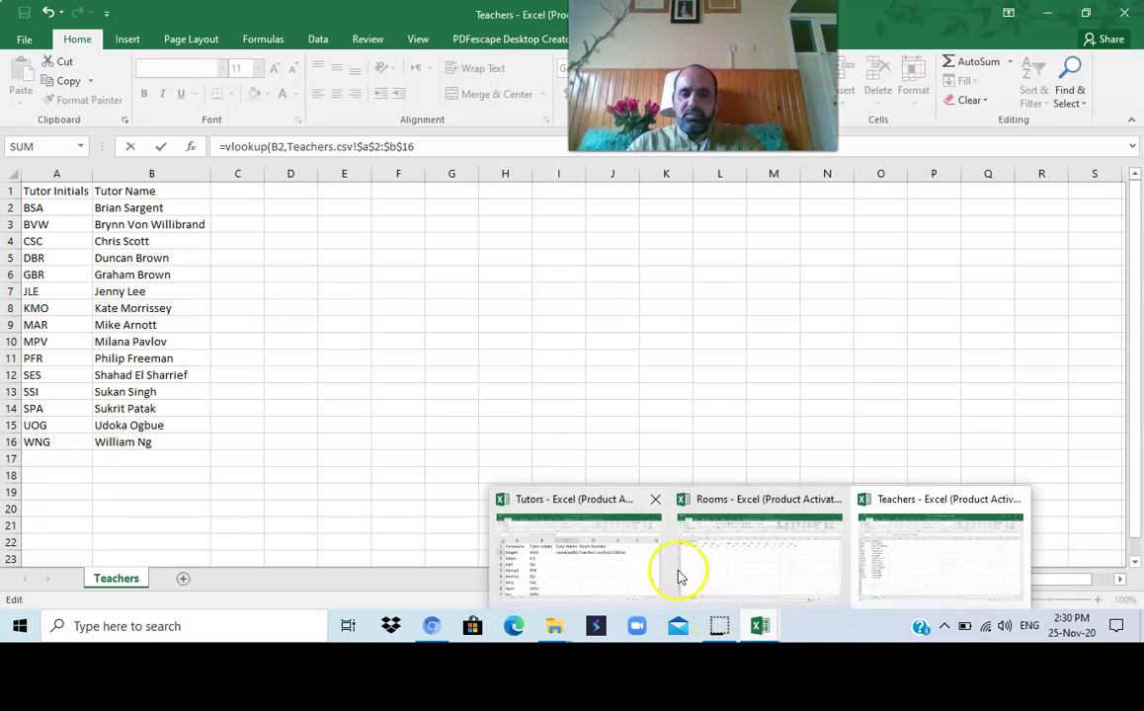
click(578, 553)
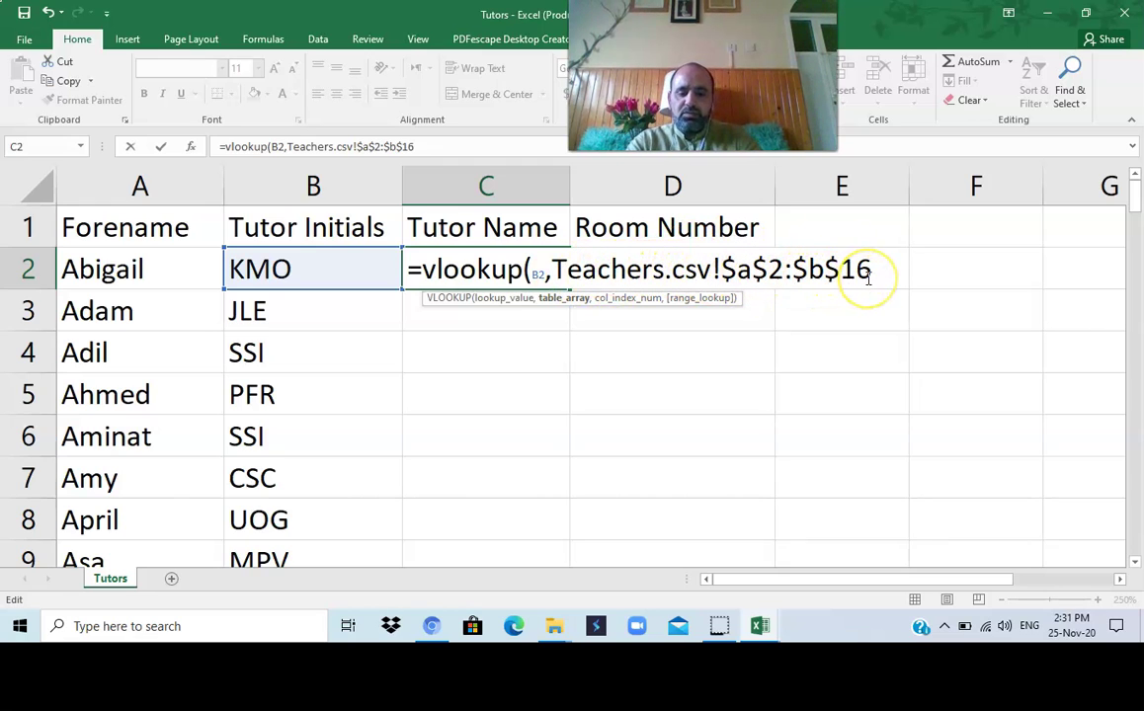
- Complete the VLOOKUP in C2 with column index 2 and false for an exact match, and enter the formula
text(,)
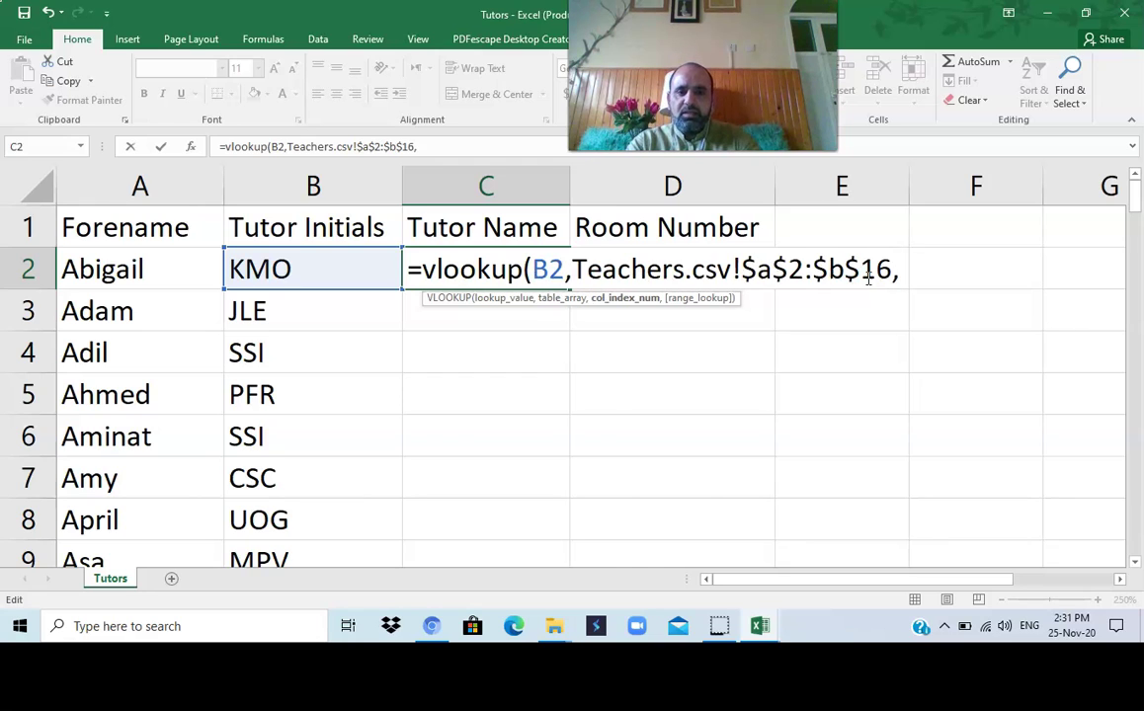
text(2)
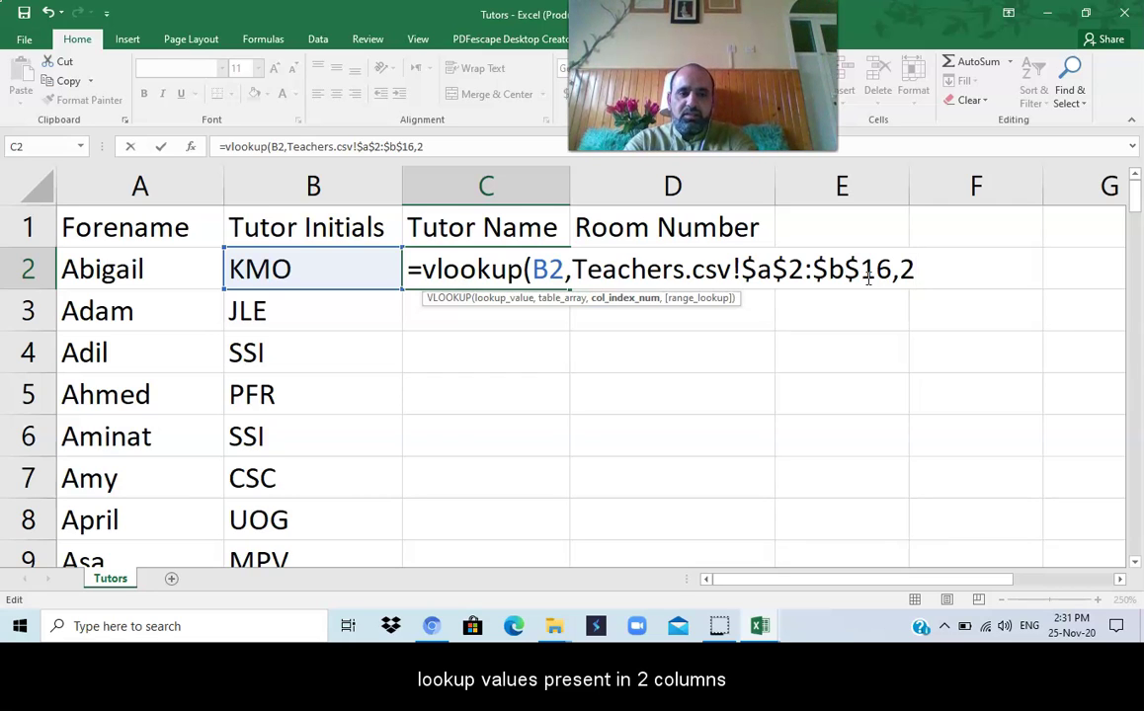
text(,false)
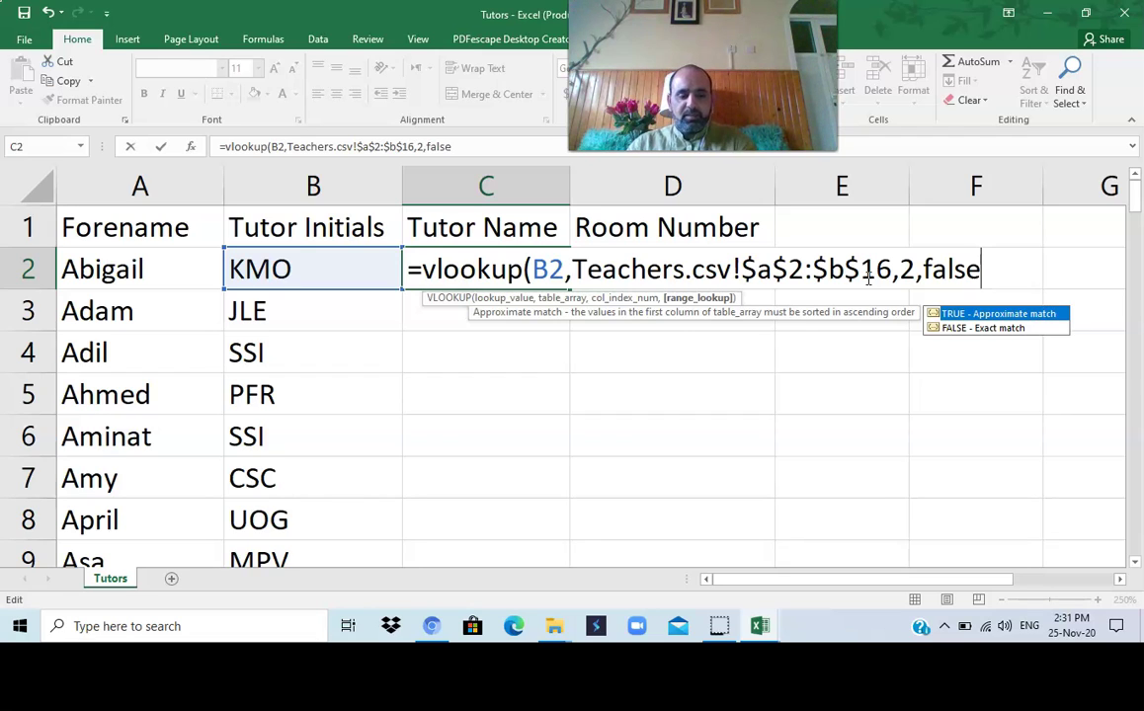
text())
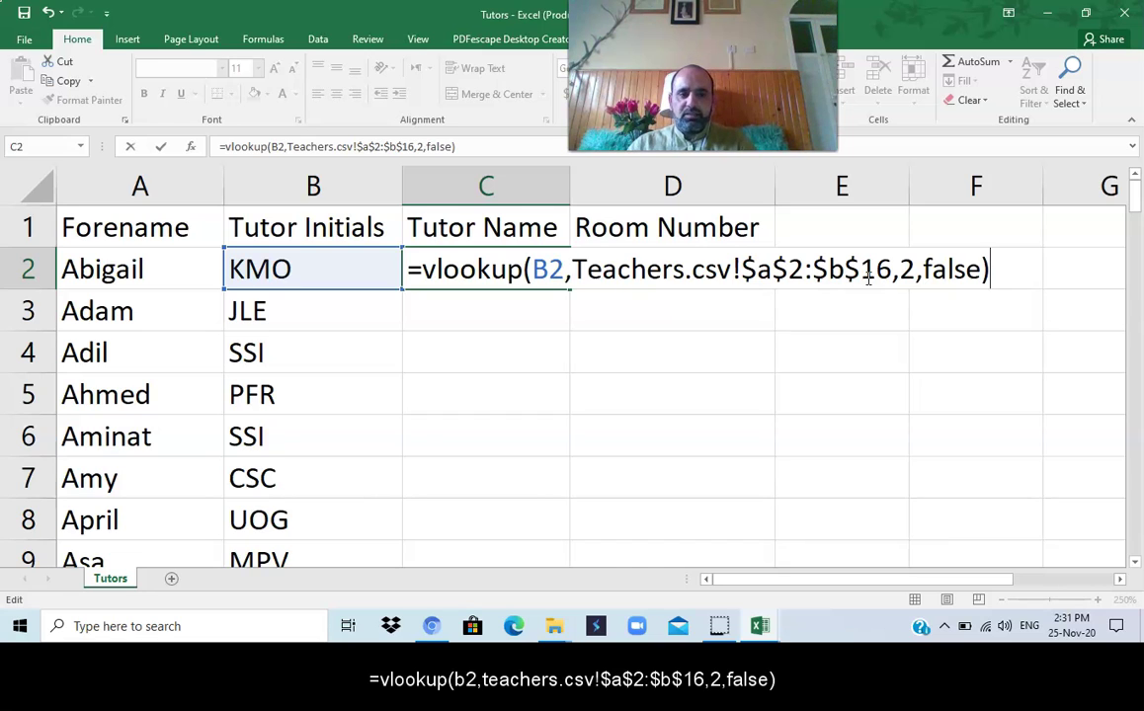
key(Return)
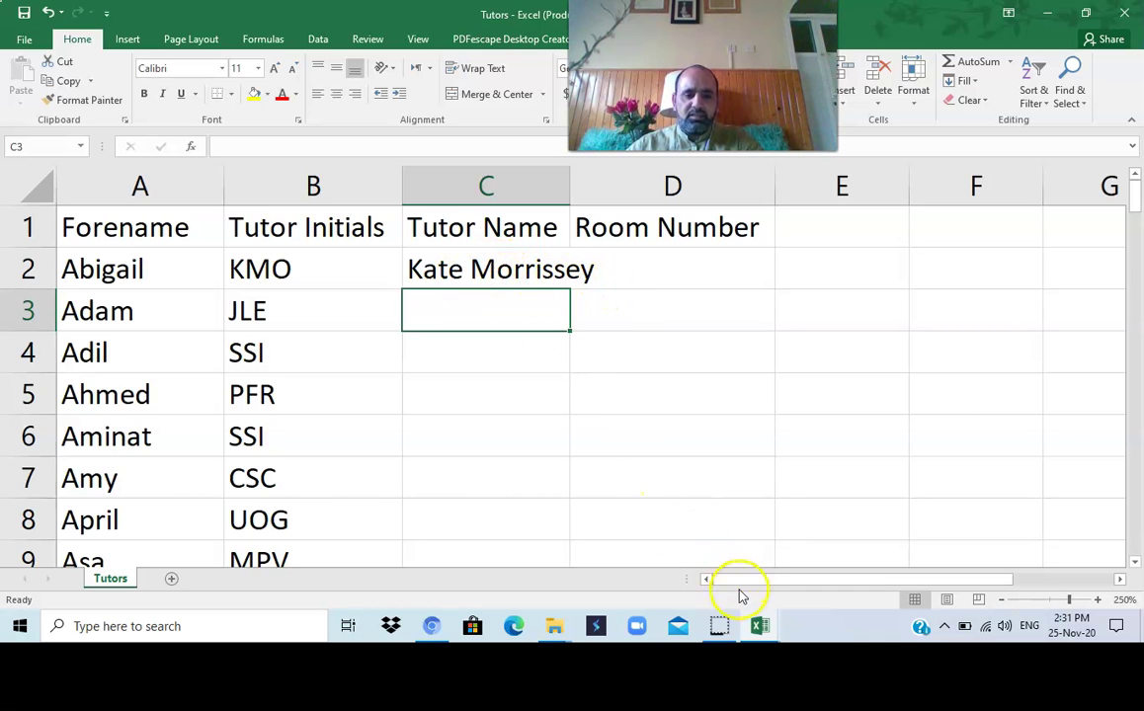
- Check the tutor name listed for initials KMO in the Teachers workbook, and return to Tutors
mouse_move(759, 627)
click(923, 556)
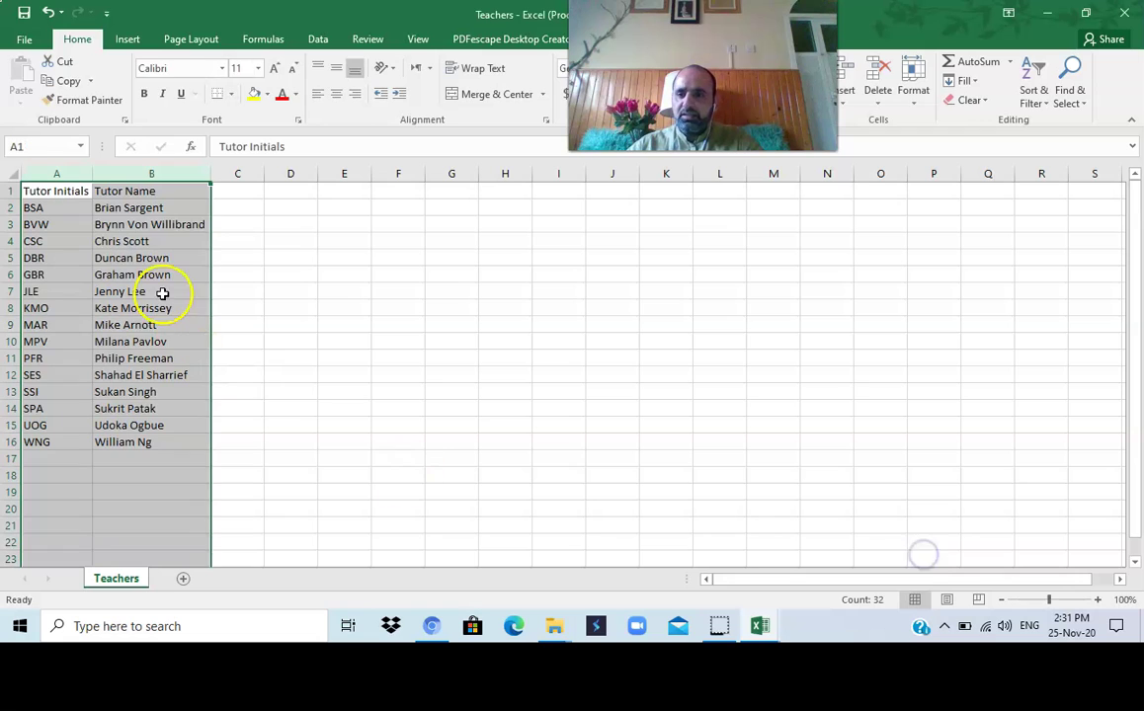
click(74, 354)
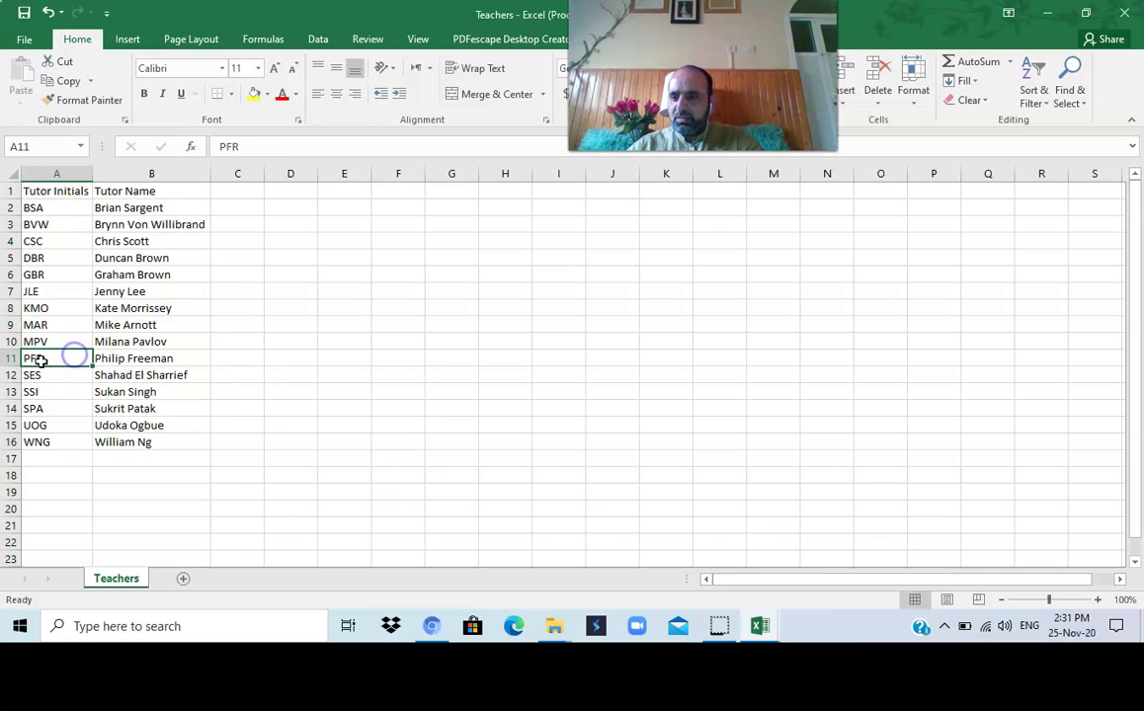
click(54, 310)
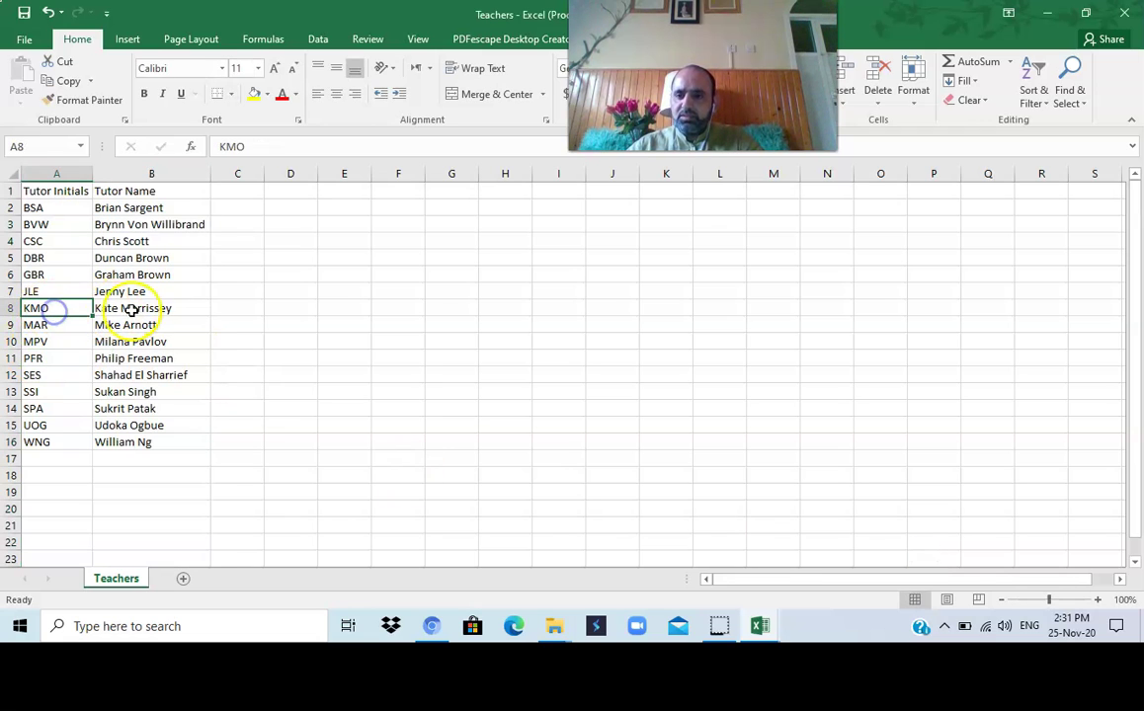
mouse_move(758, 627)
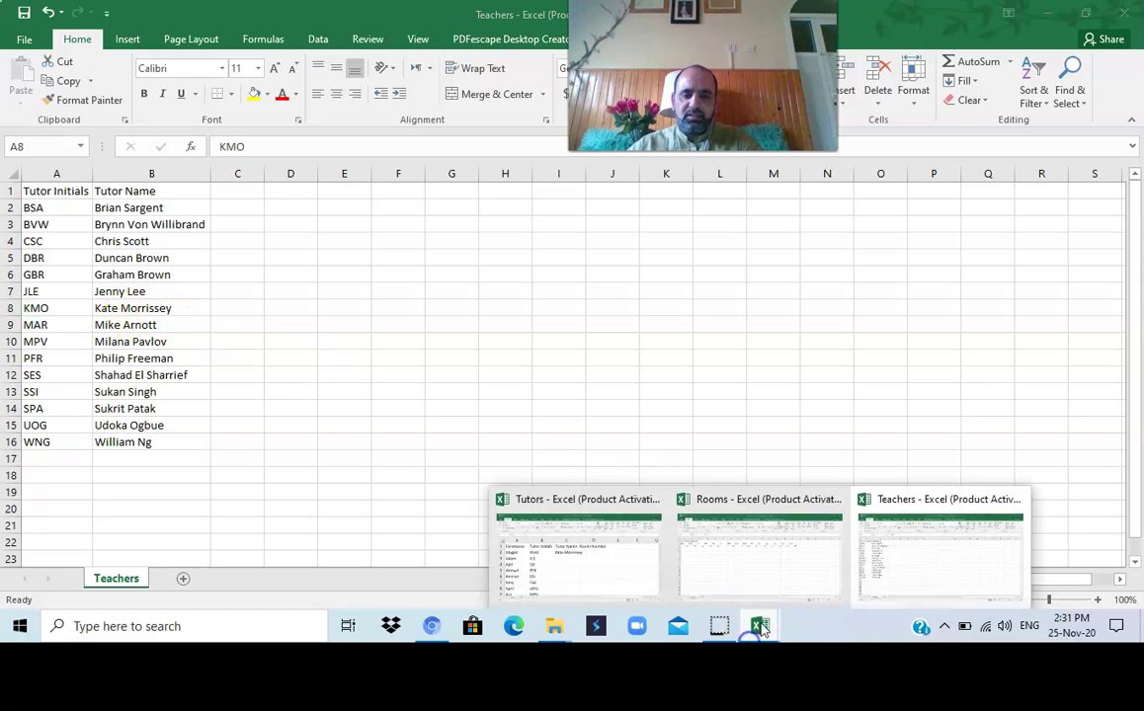
click(644, 552)
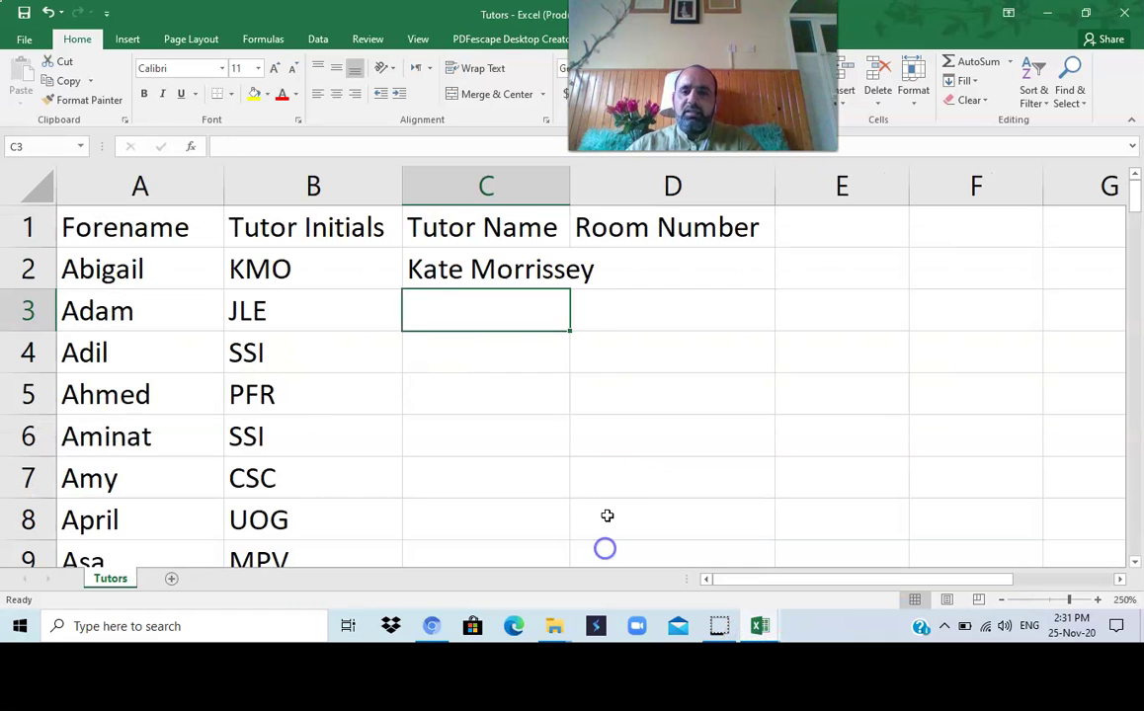
- Autofit the Tutor Name column and fill the VLOOKUP formula from C2 down to C91
double_click(569, 187)
click(484, 269)
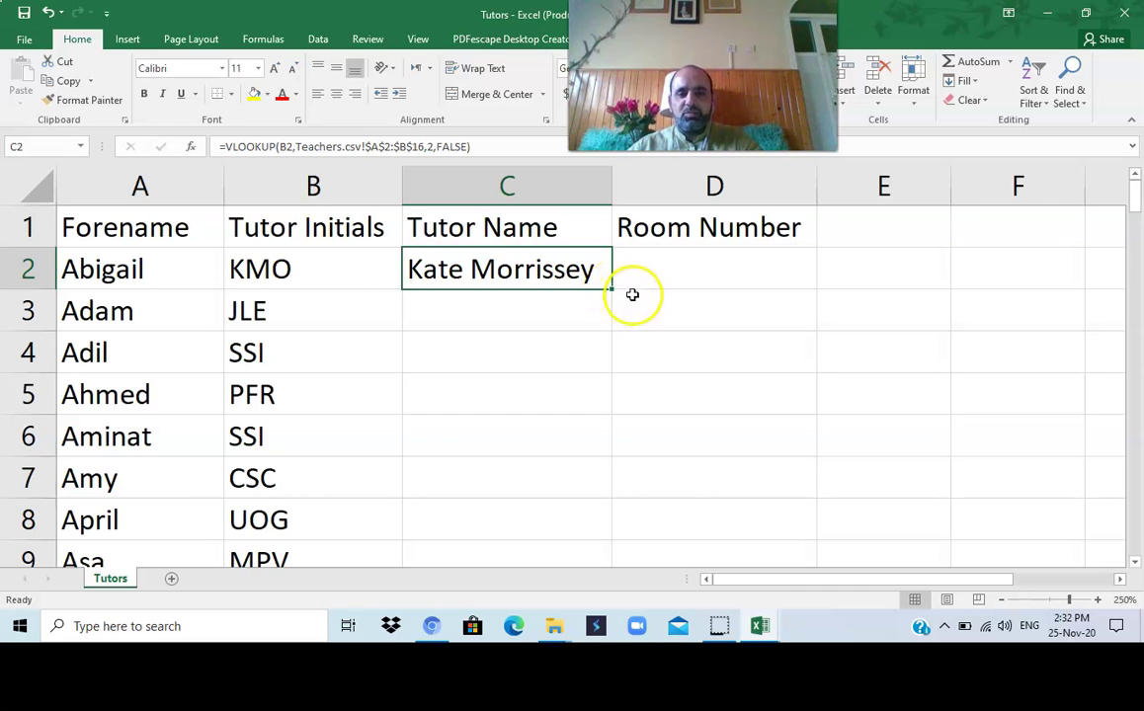
drag(611, 288, 590, 519)
drag(587, 600, 604, 444)
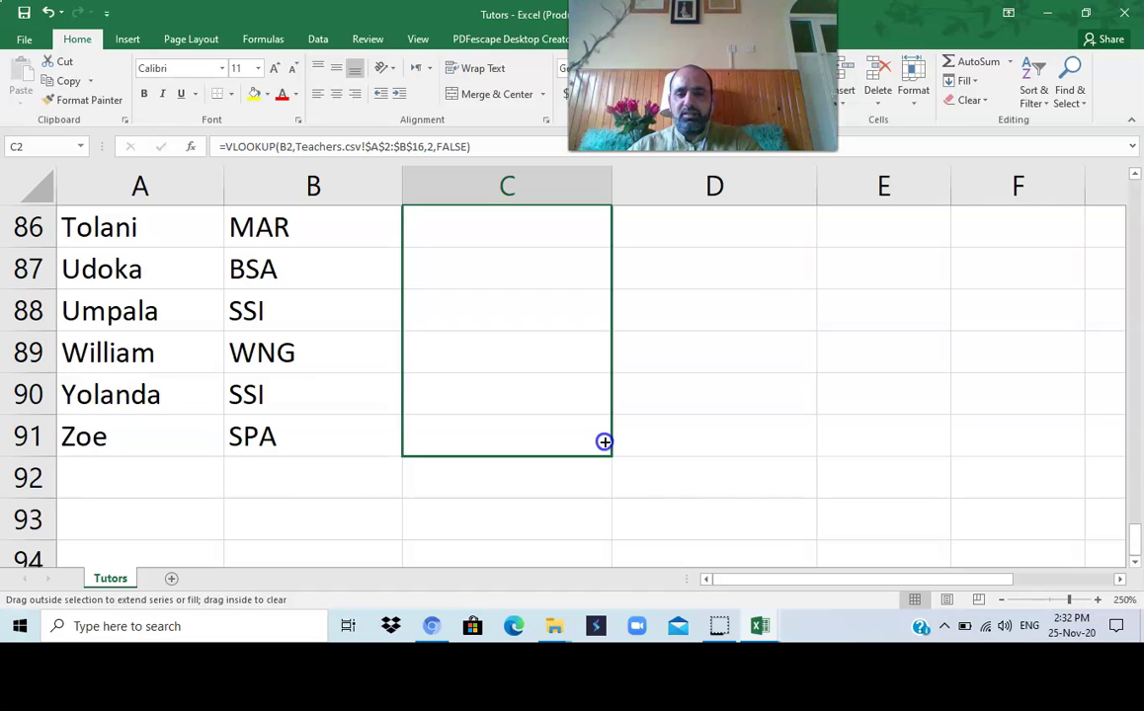
drag(604, 442, 604, 441)
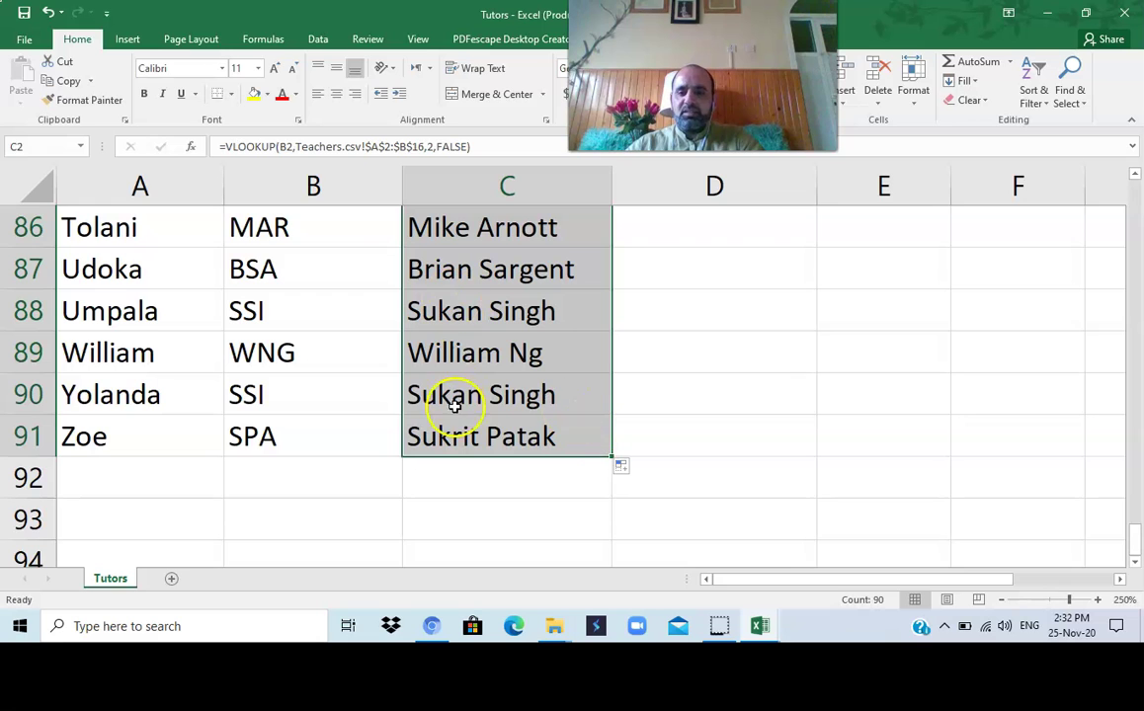
- Widen the Tutor Name column and review the filled names and the formula in C18
scroll(509, 415, up, 19)
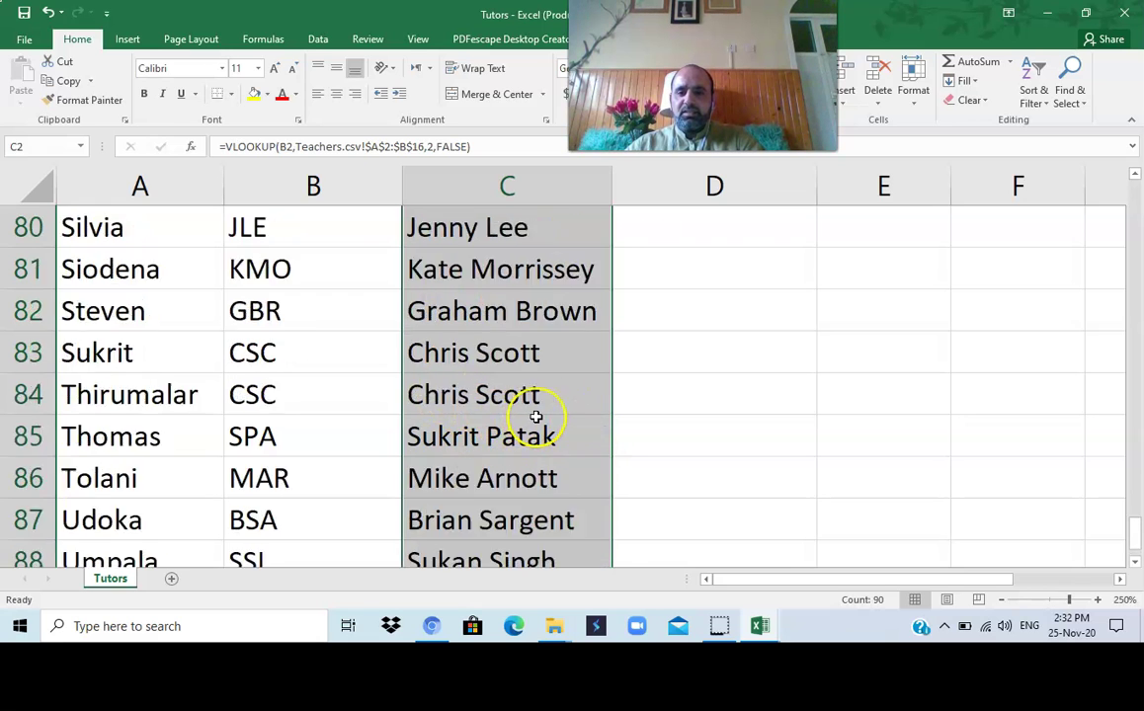
scroll(534, 416, up, 10)
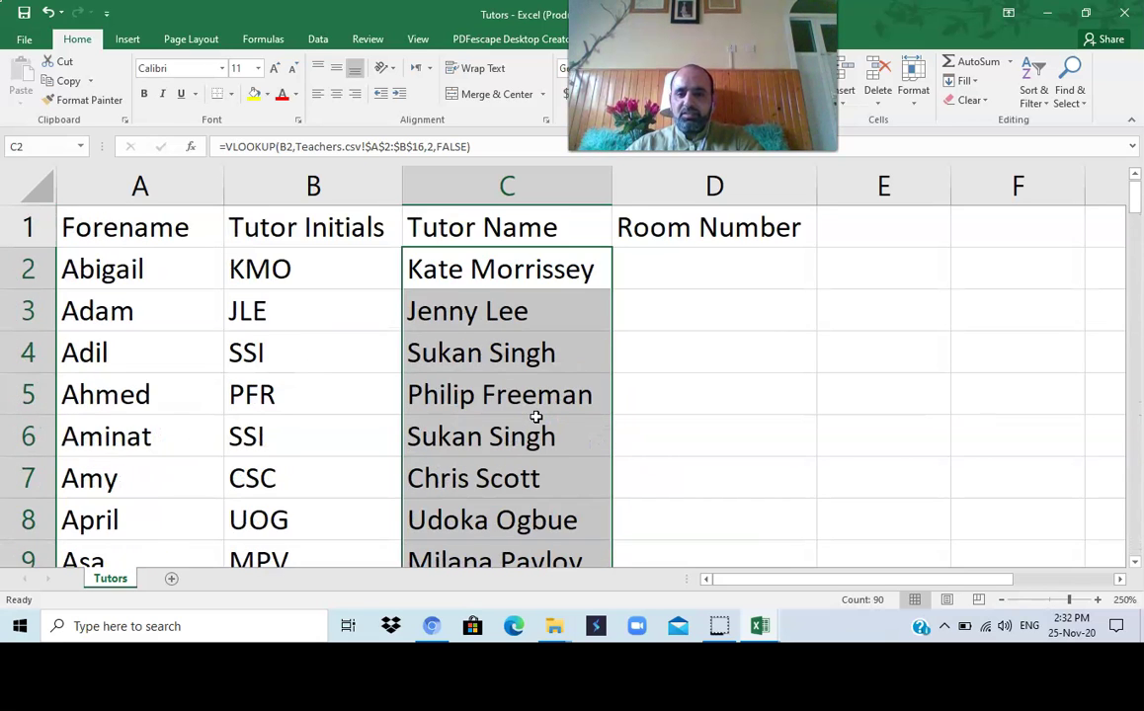
double_click(612, 187)
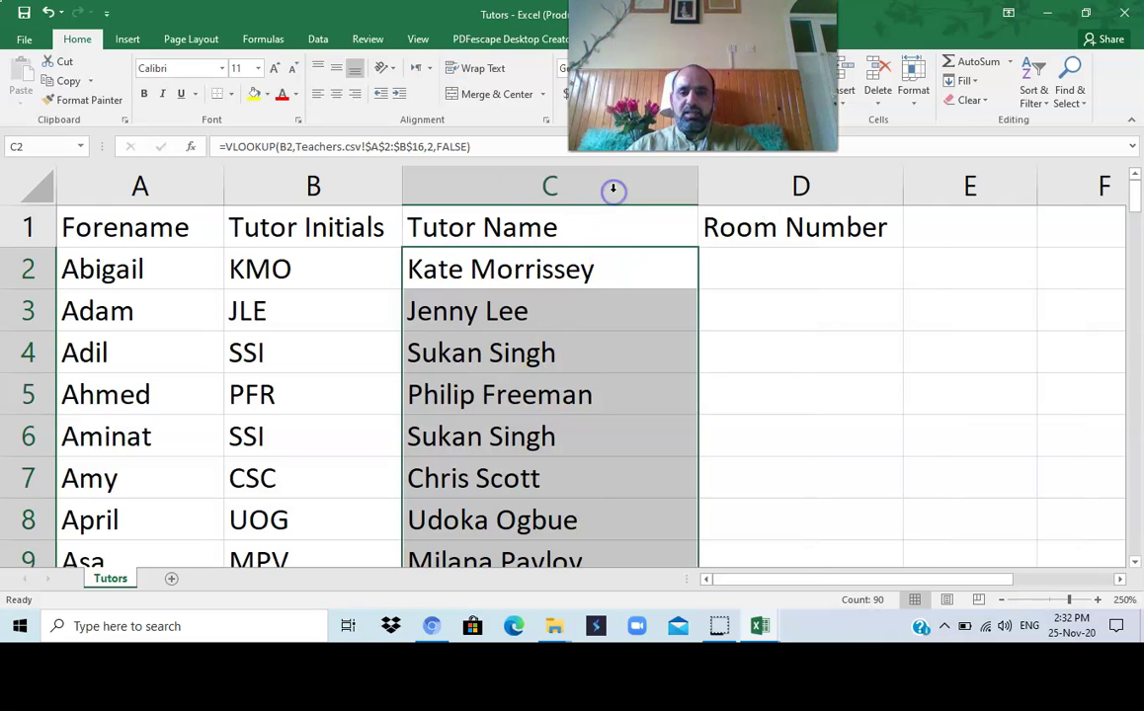
scroll(517, 342, down, 4)
click(541, 439)
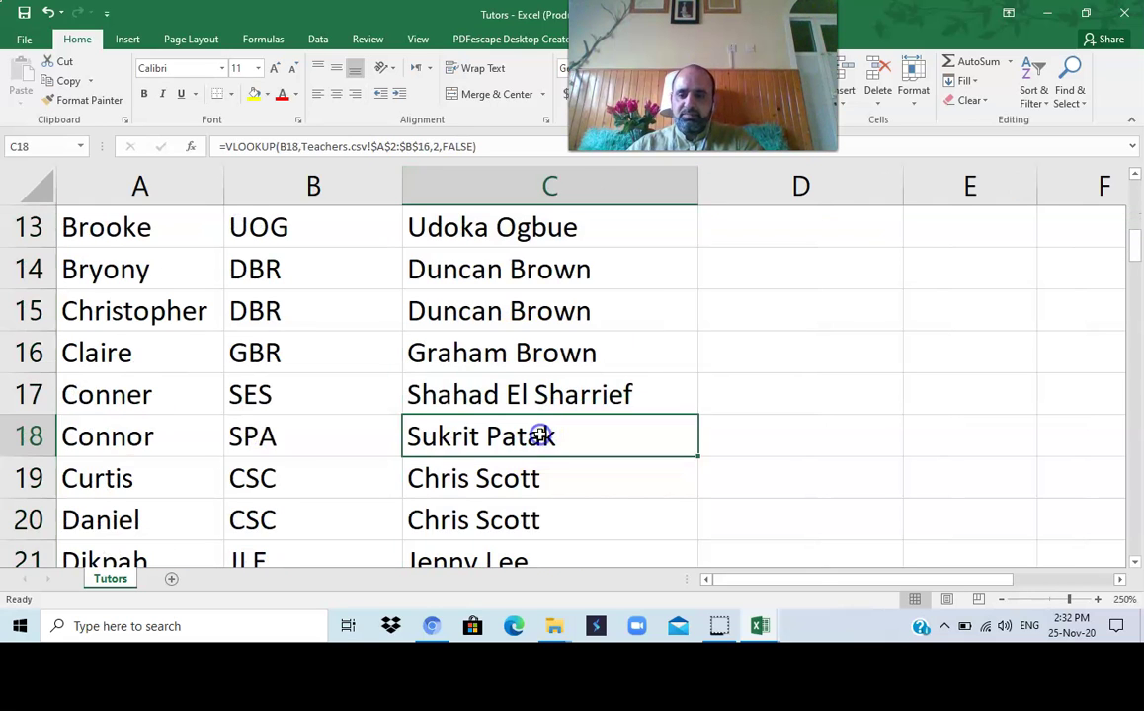
scroll(552, 498, up, 4)
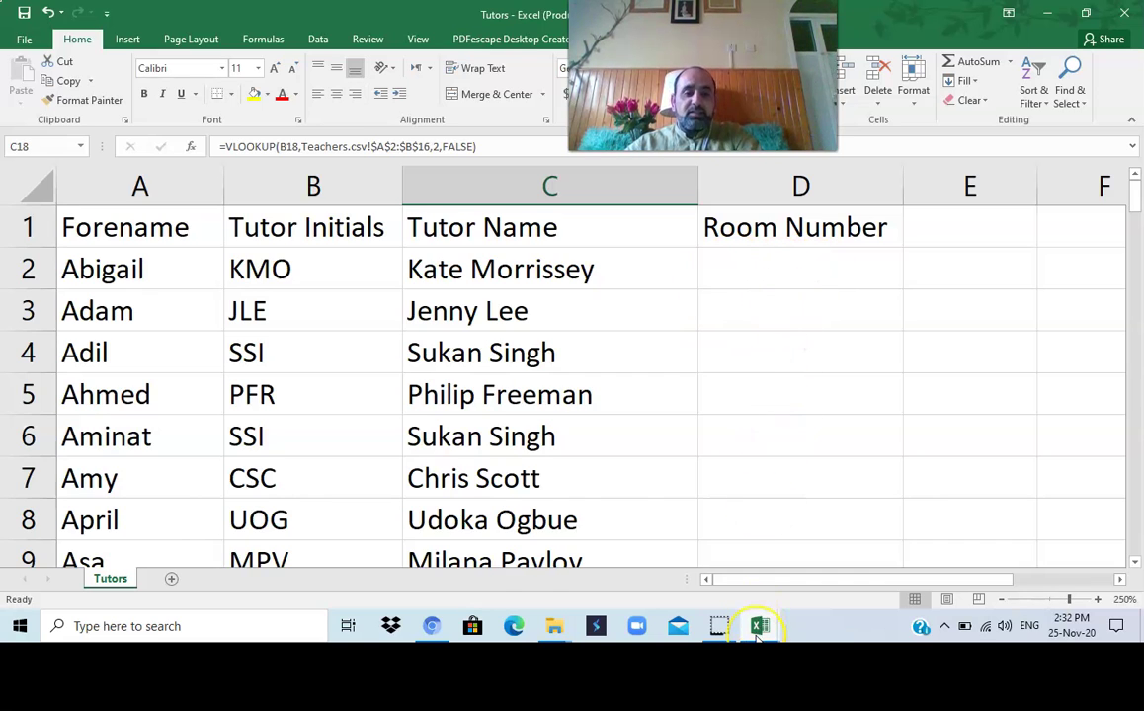
- Examine the initials and room numbers in rows 2 and 3, columns A to O, of the Rooms workbook, and return to Tutors
mouse_move(759, 628)
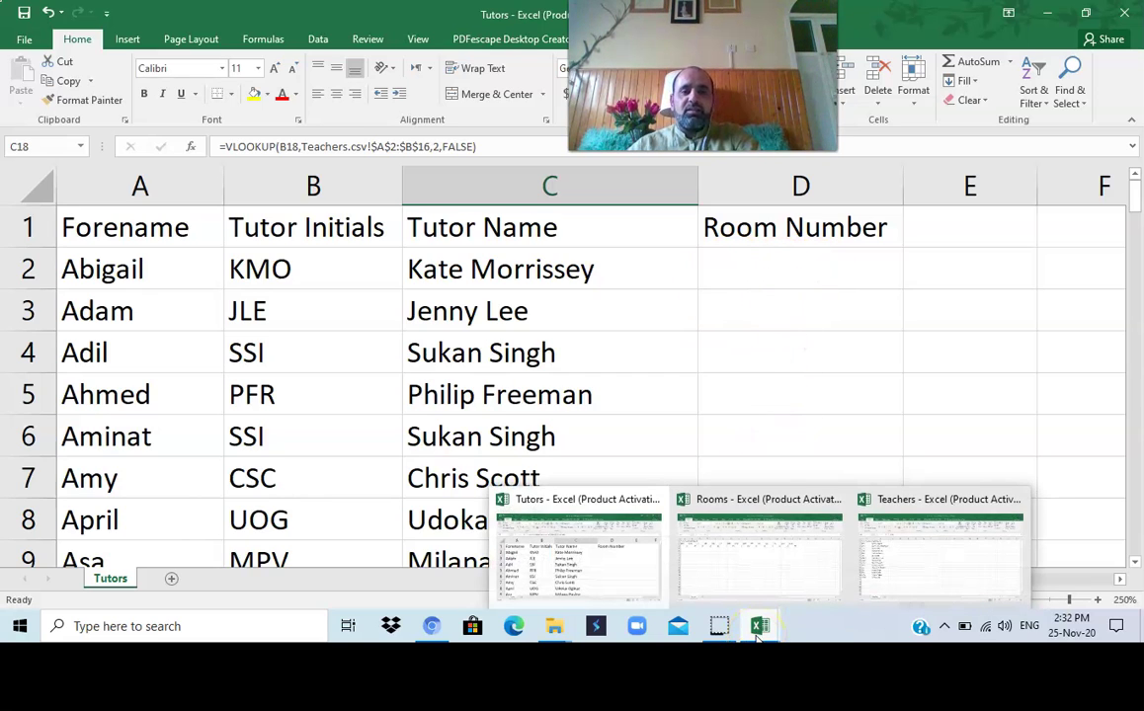
click(761, 585)
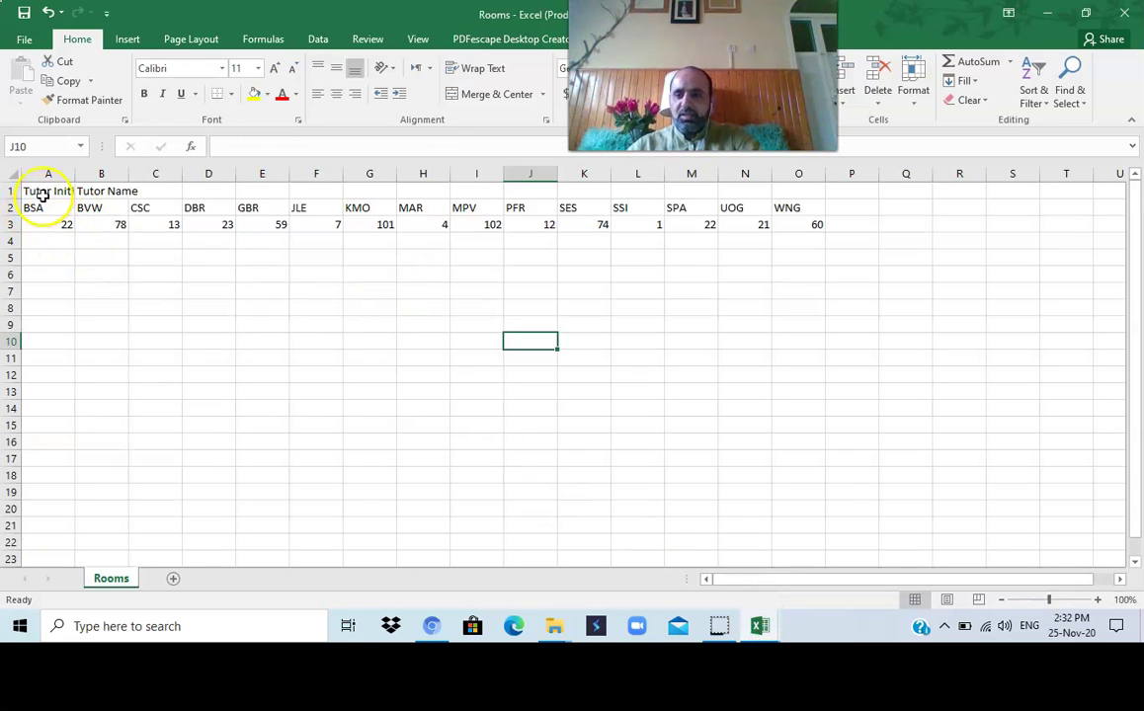
drag(10, 207, 10, 221)
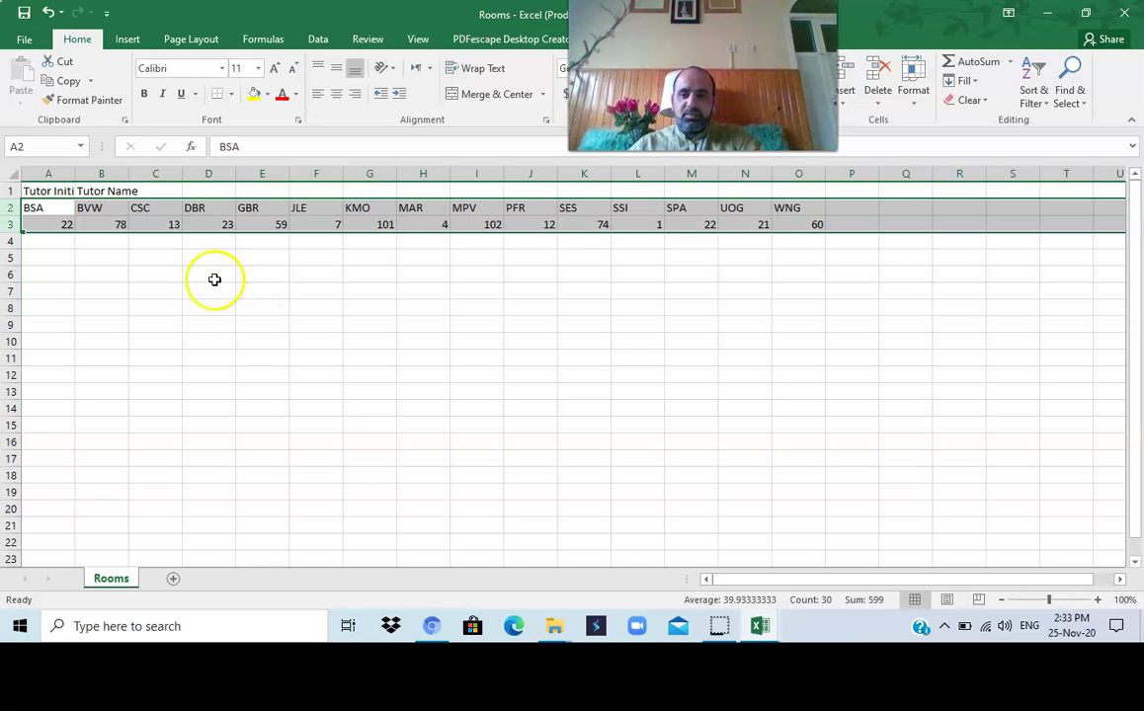
click(154, 328)
click(48, 172)
click(41, 206)
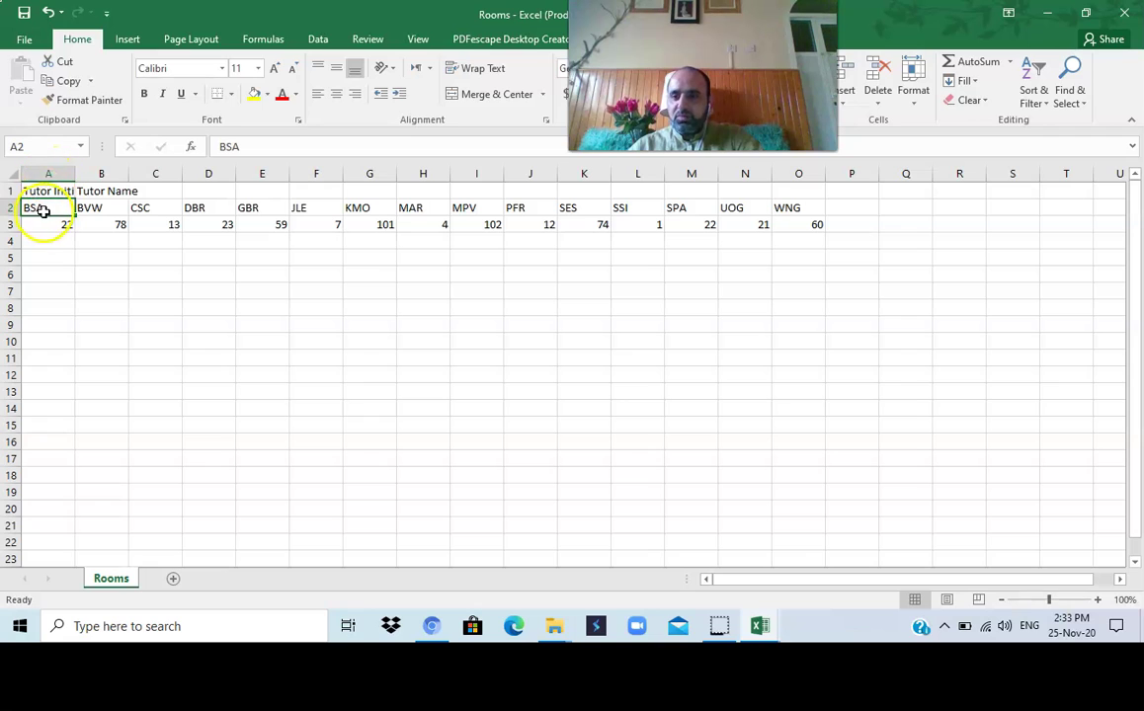
click(807, 225)
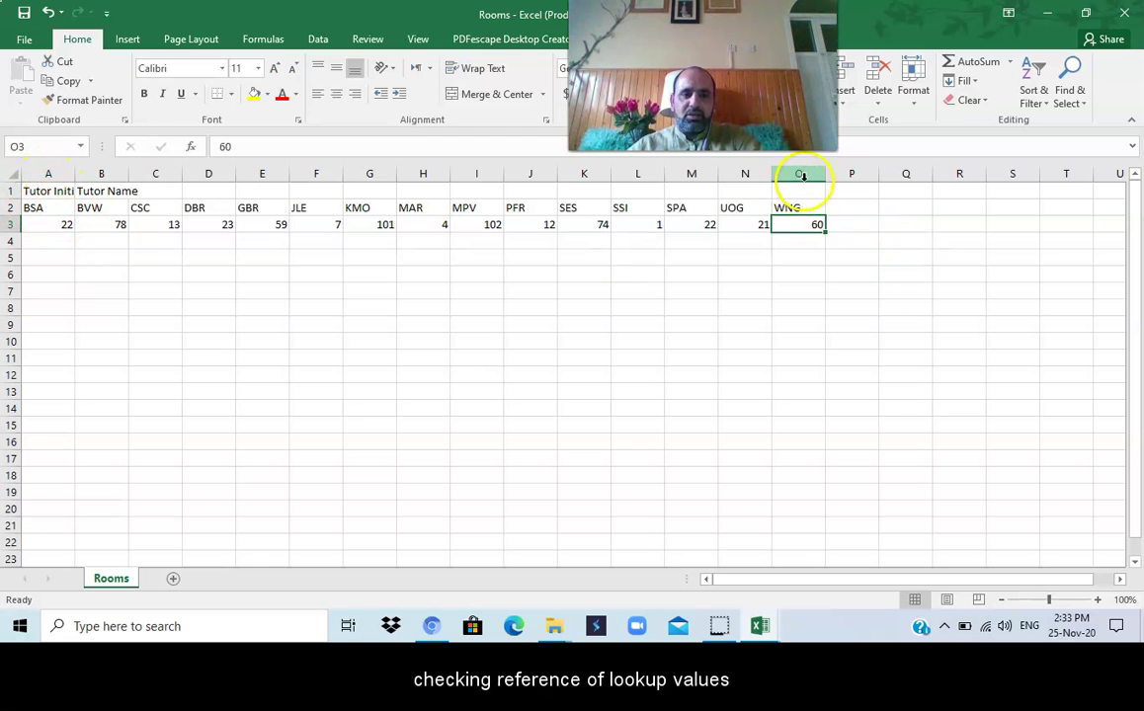
click(758, 626)
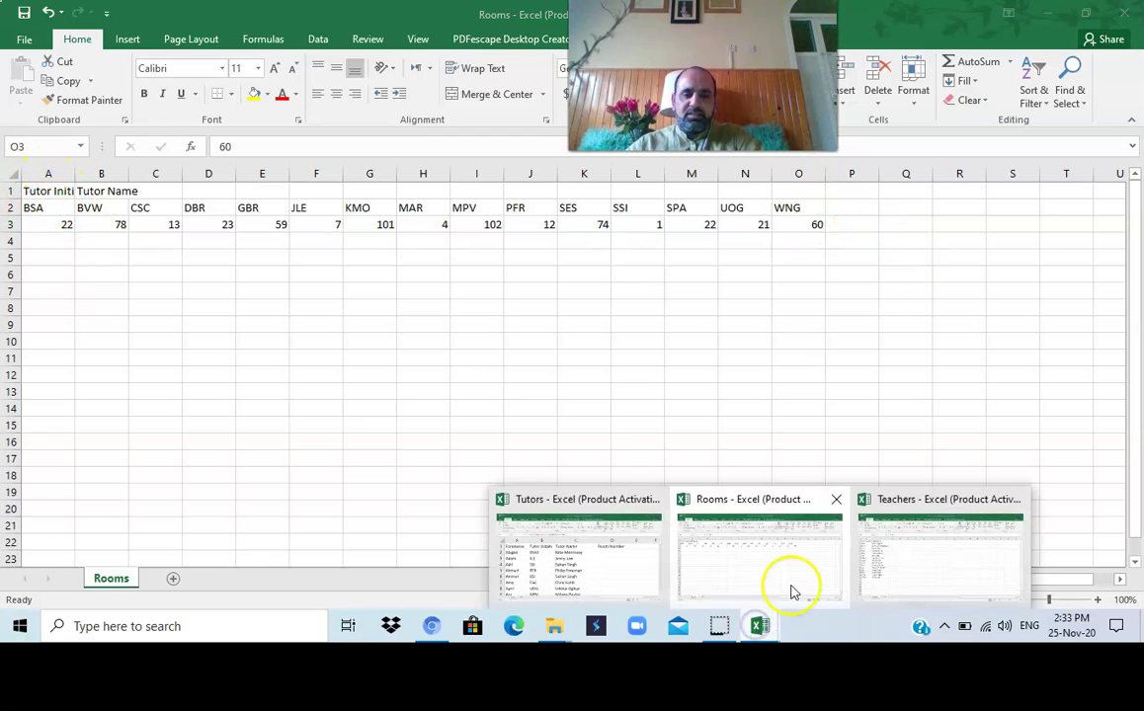
click(578, 524)
- Start an HLOOKUP formula in D2 under Room Number with B2 as the lookup value
click(762, 273)
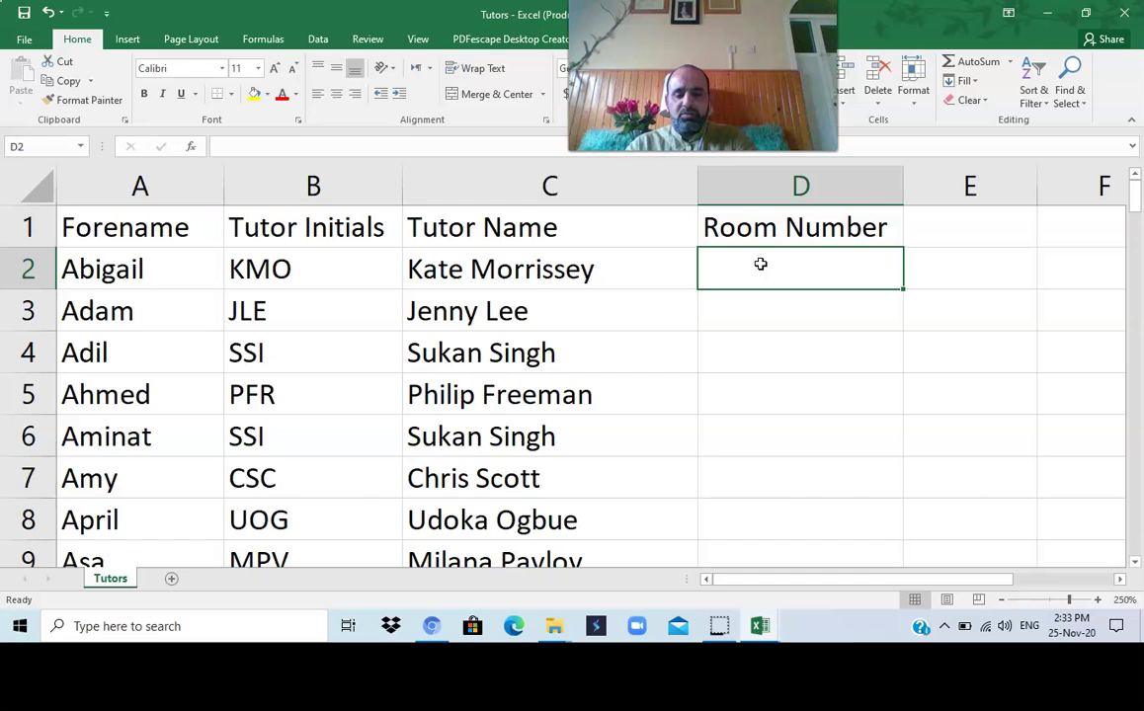
text(=)
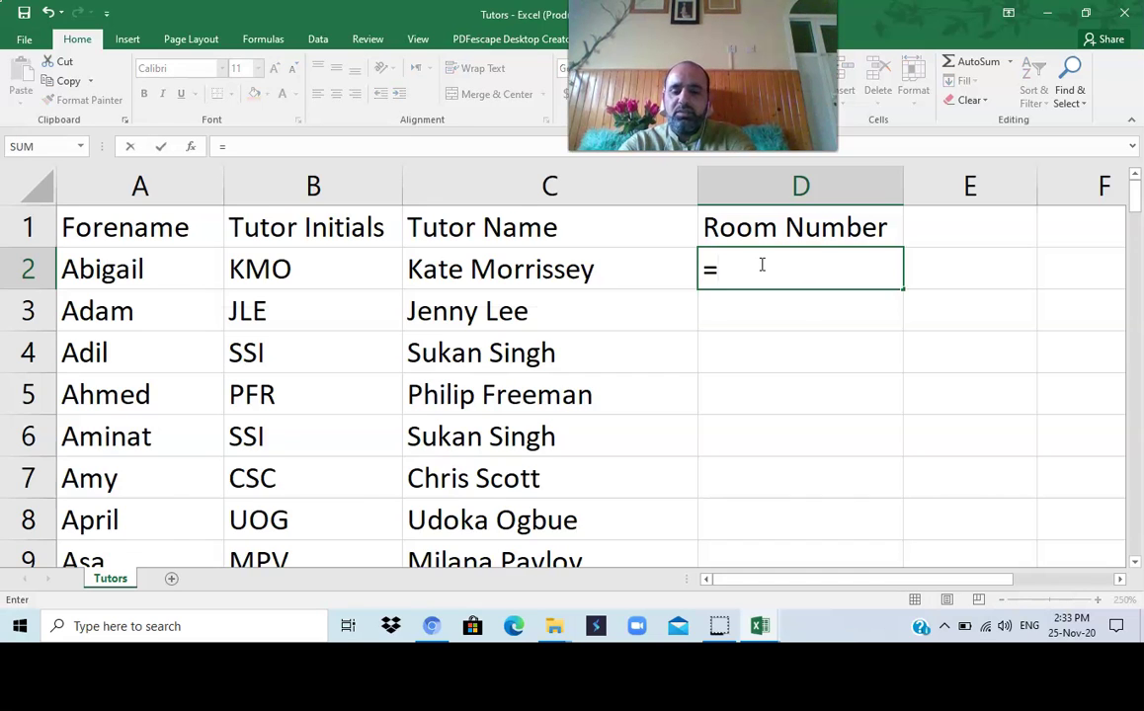
text(hlookup)
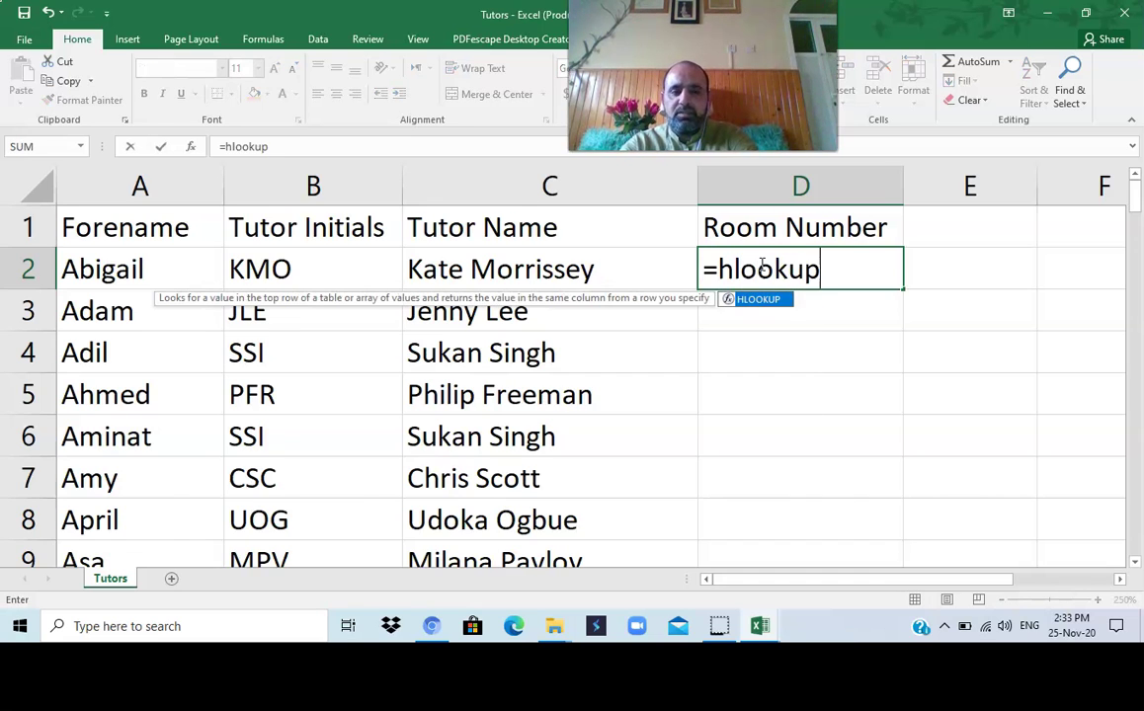
text(()
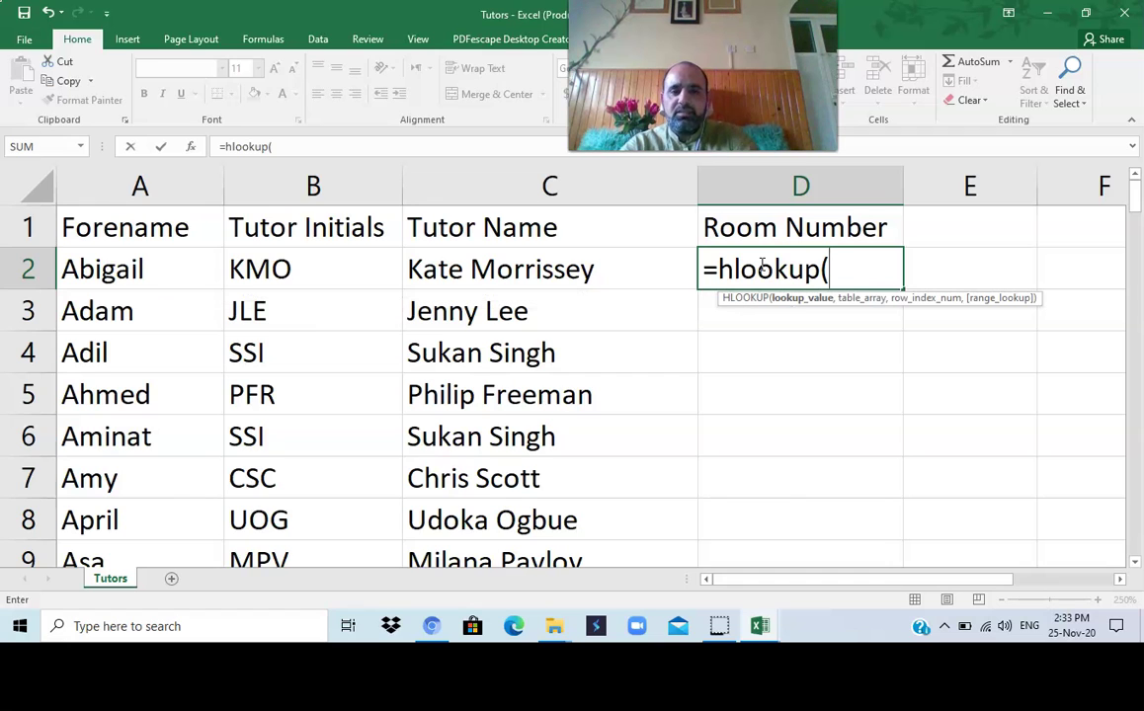
click(287, 270)
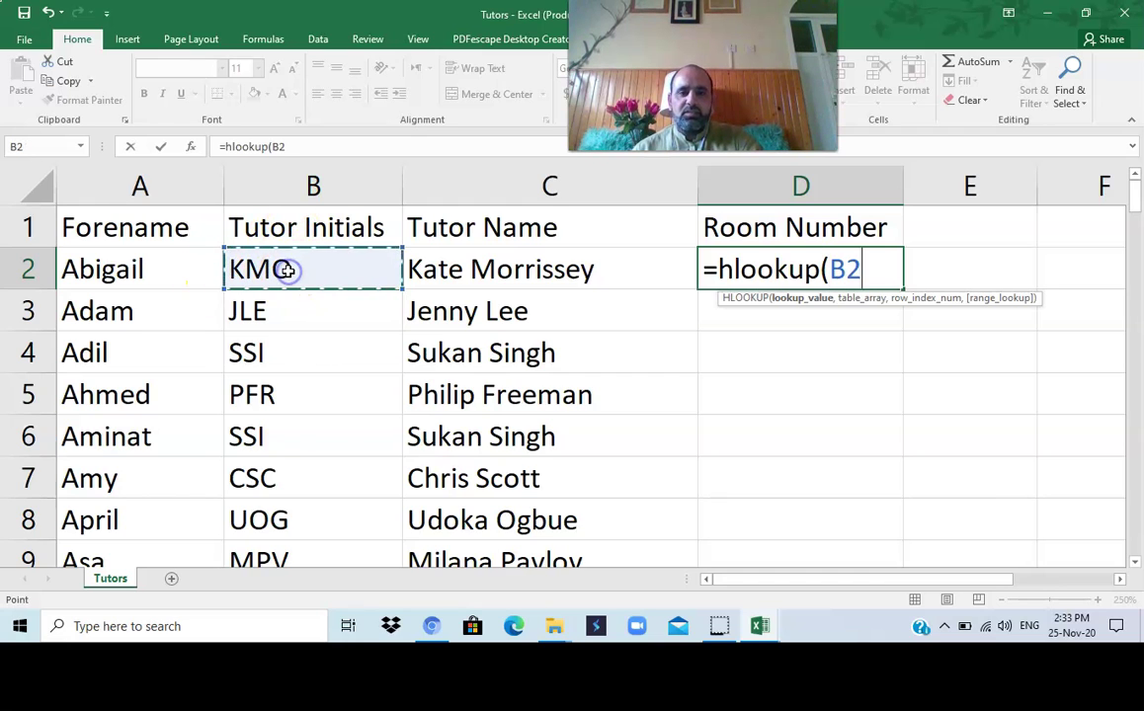
text(,)
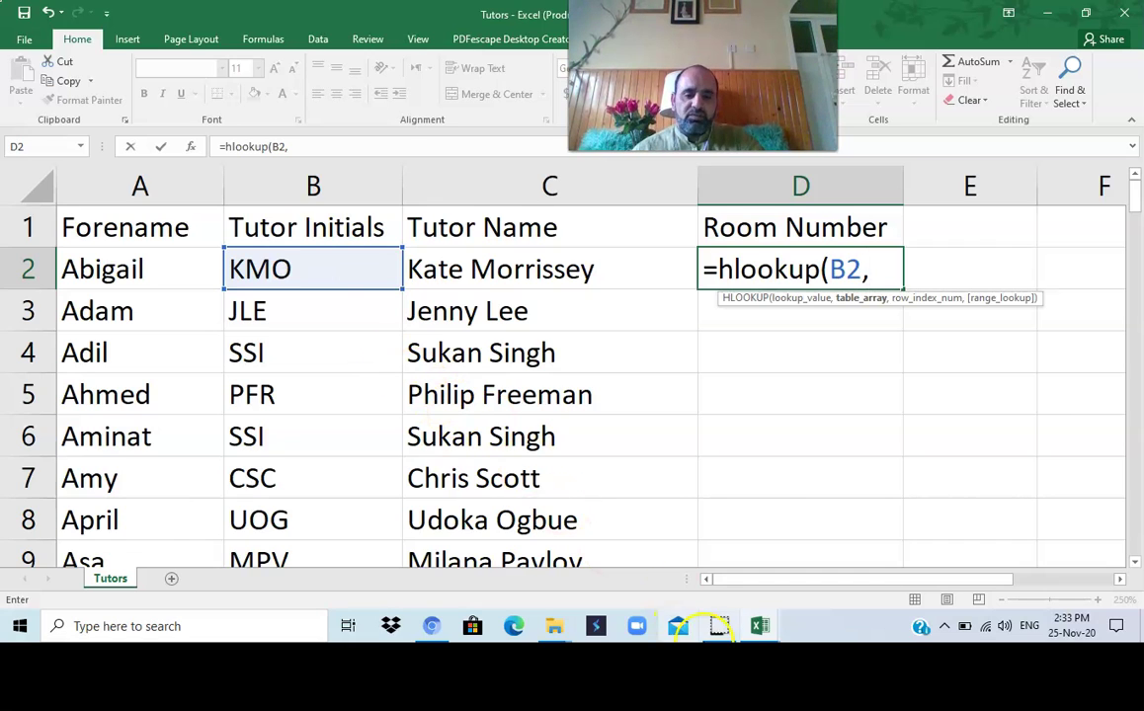
- Check the Rooms workbook, return to Tutors, and enter Rooms.csv!$a$2:$oS16 as the HLOOKUP table array
mouse_move(760, 633)
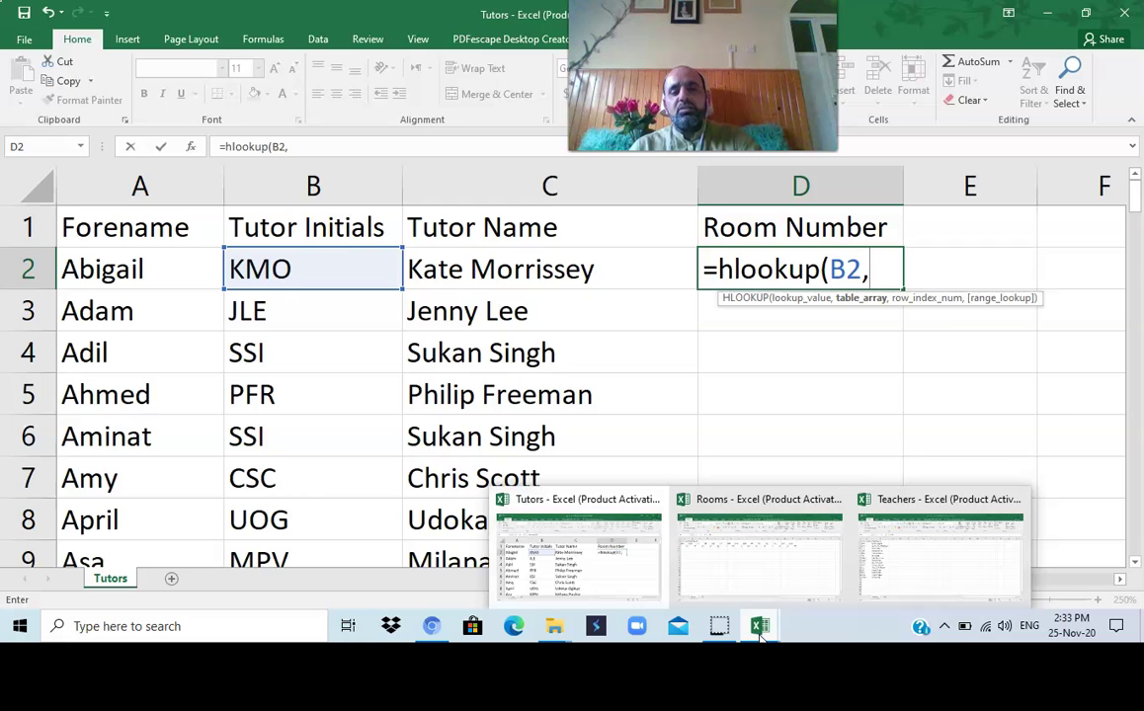
click(745, 567)
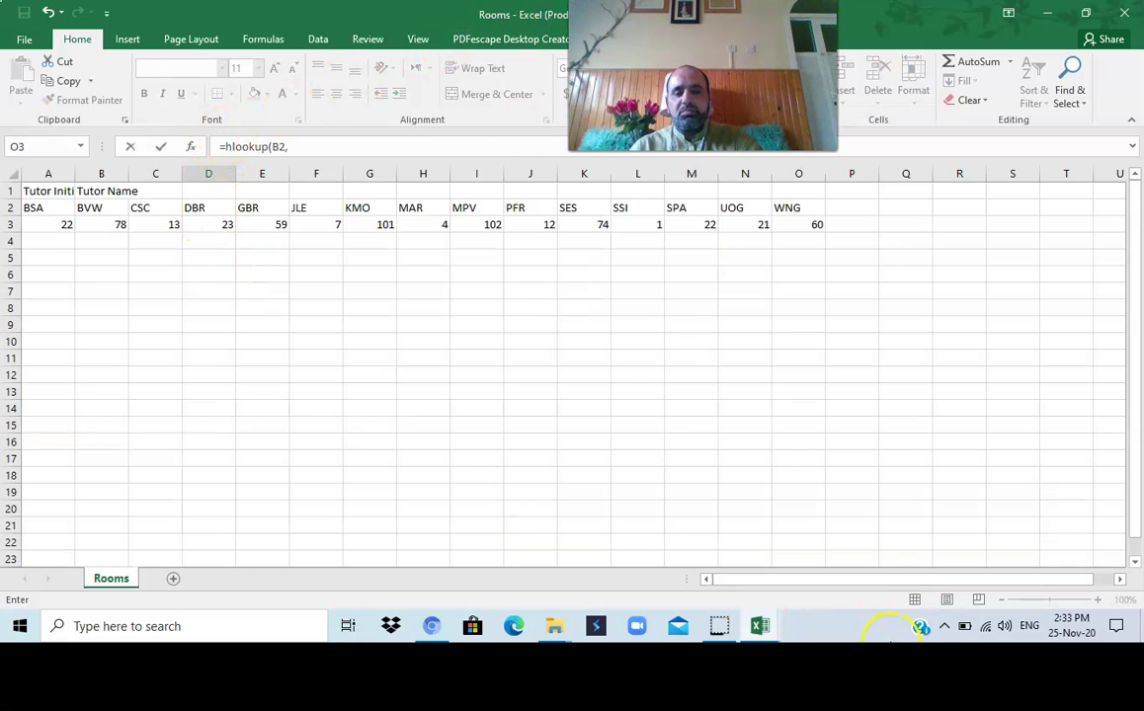
mouse_move(759, 633)
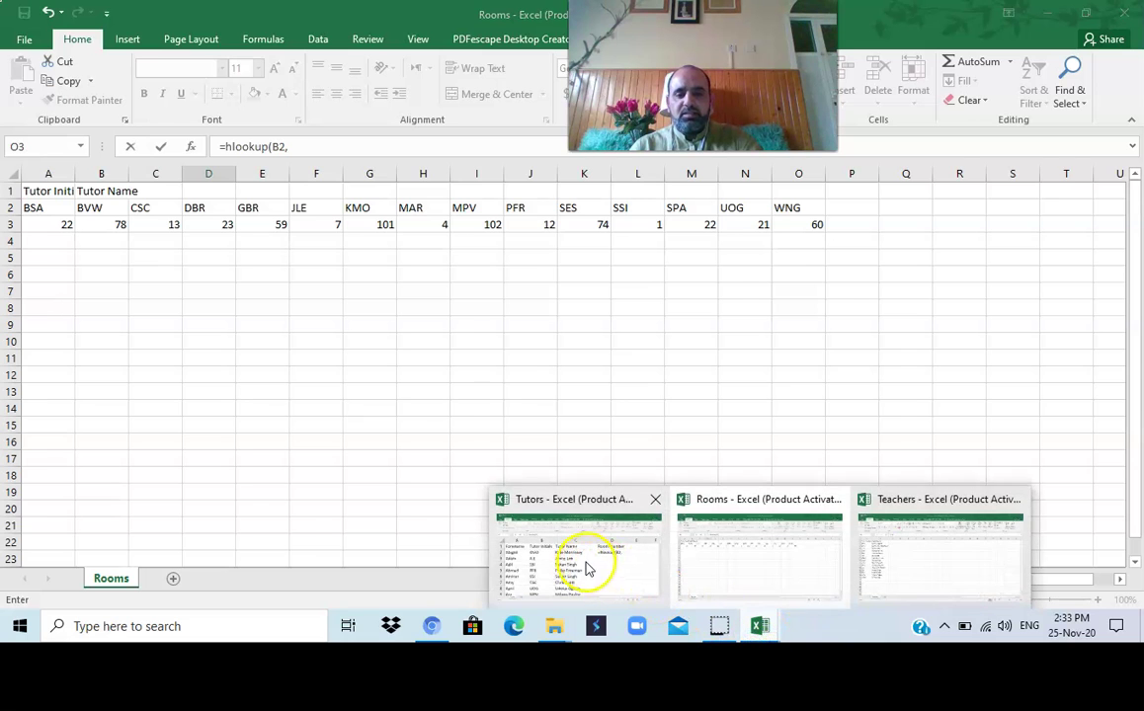
click(585, 567)
text(R)
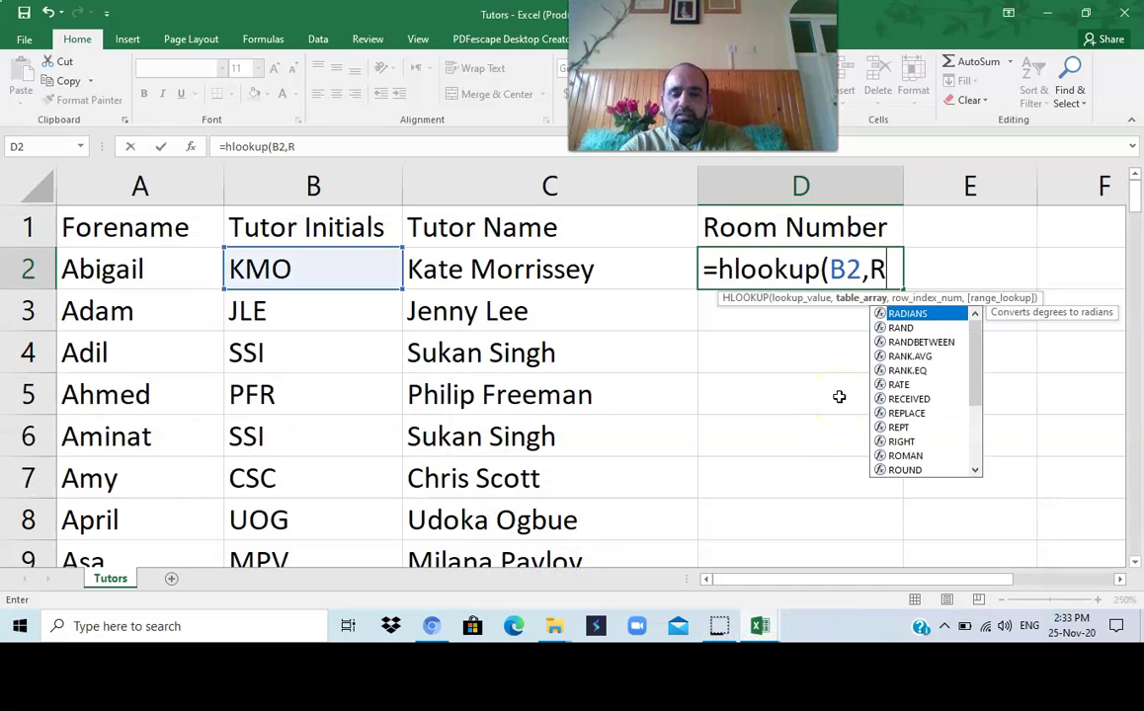
text(ooms.csv!$a$2:$o)
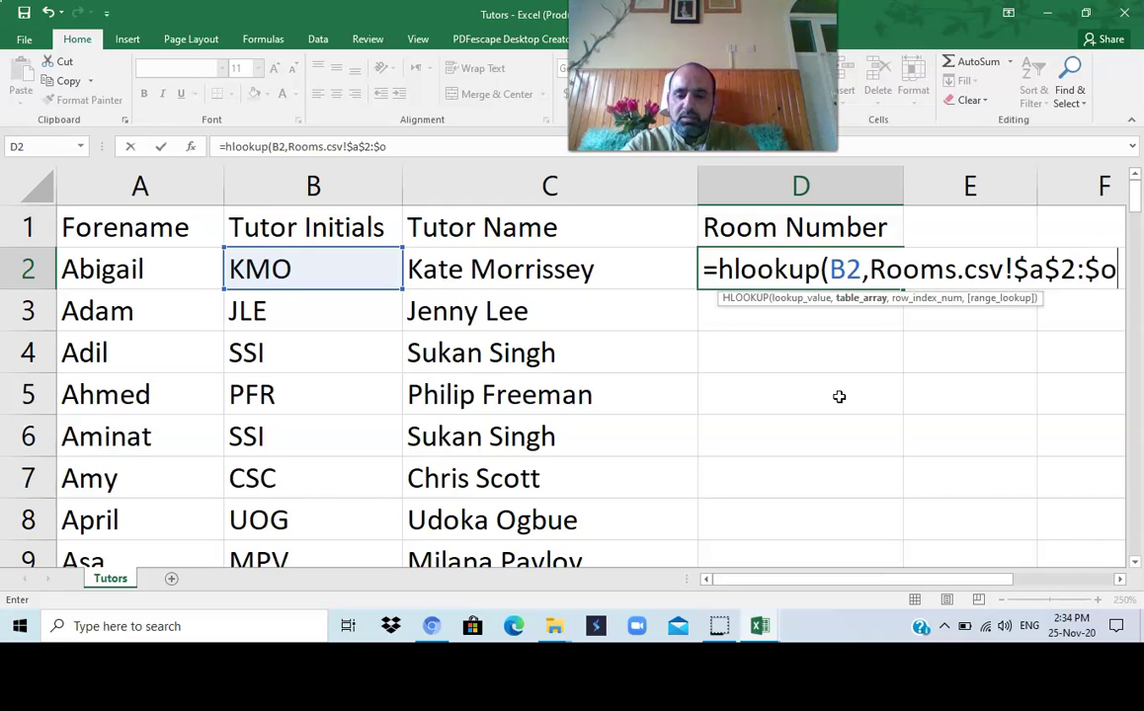
text(S16)
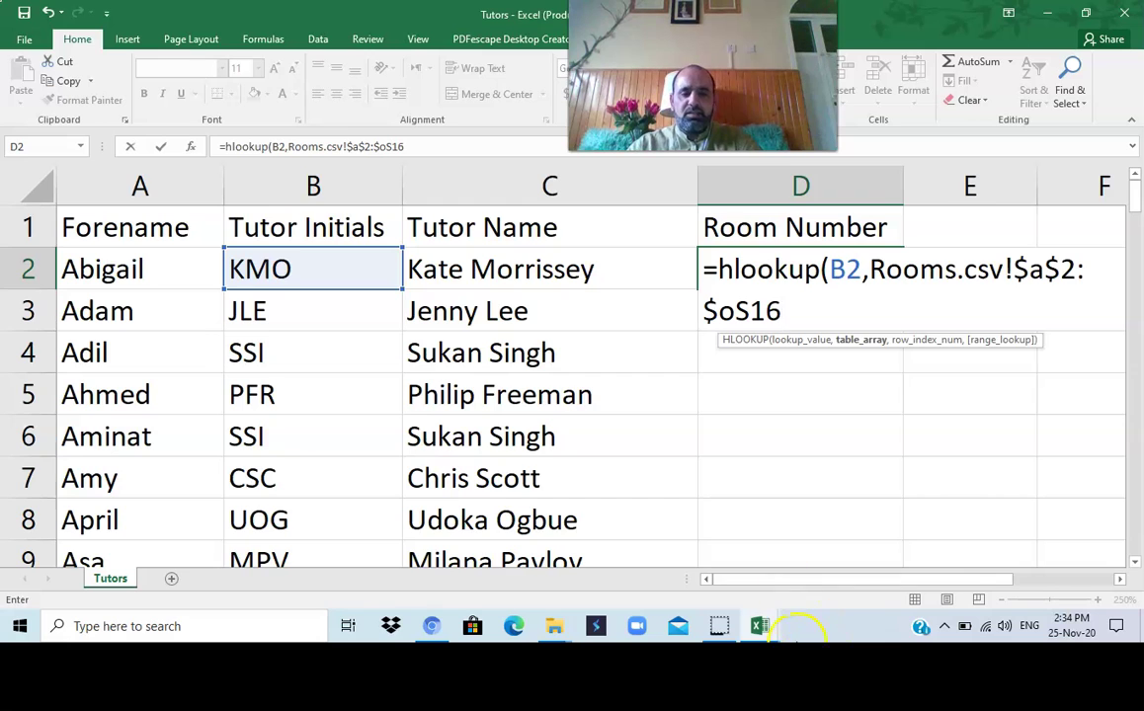
- Check the last column and row of the room data in the Rooms workbook, and return to Tutors
click(754, 629)
click(775, 571)
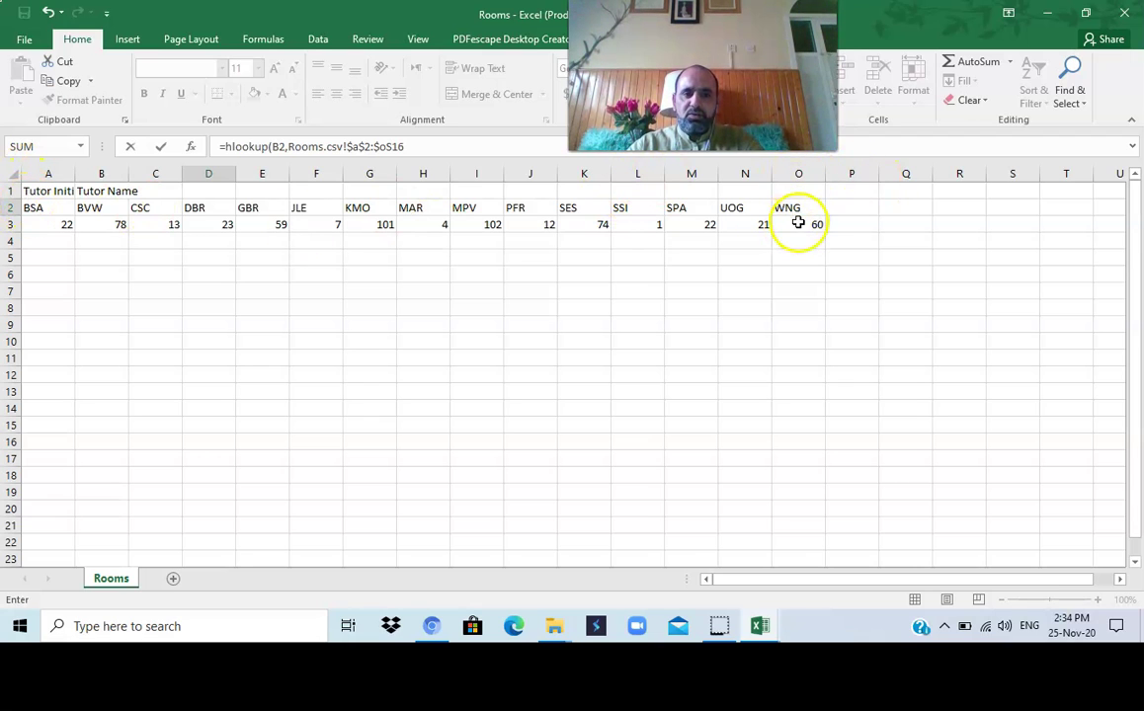
mouse_move(760, 623)
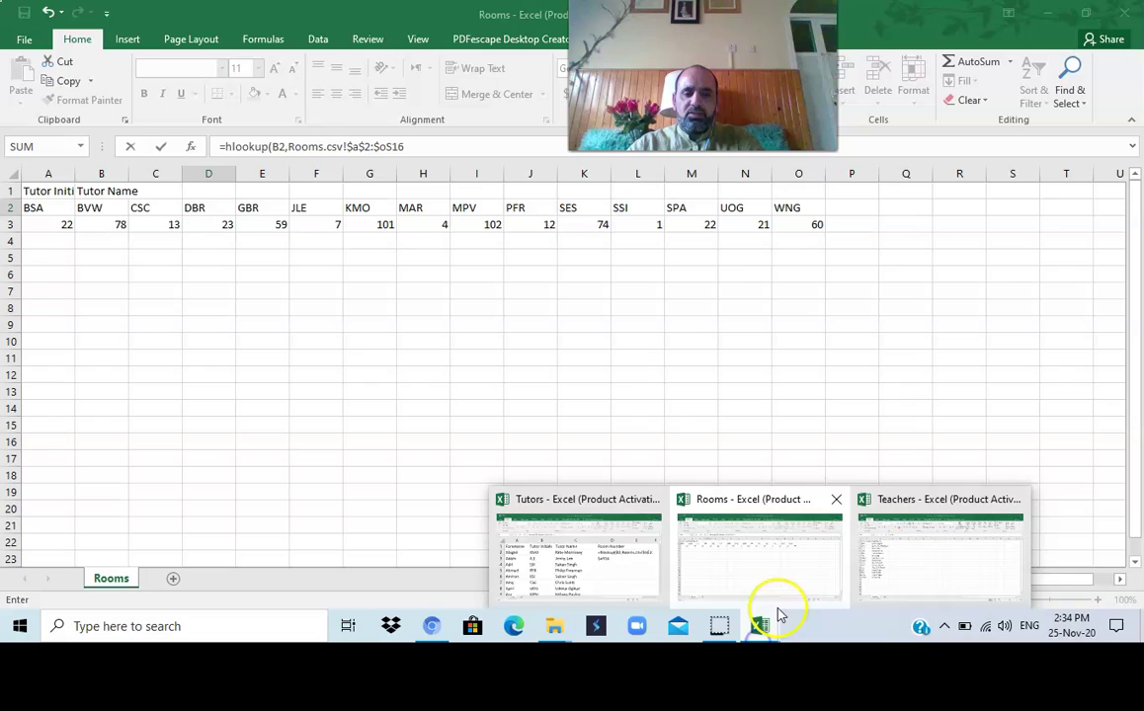
click(610, 578)
- Change the table array's end row to 3, set the row index to 2, and enter the HLOOKUP formula in D2
key(BackSpace)
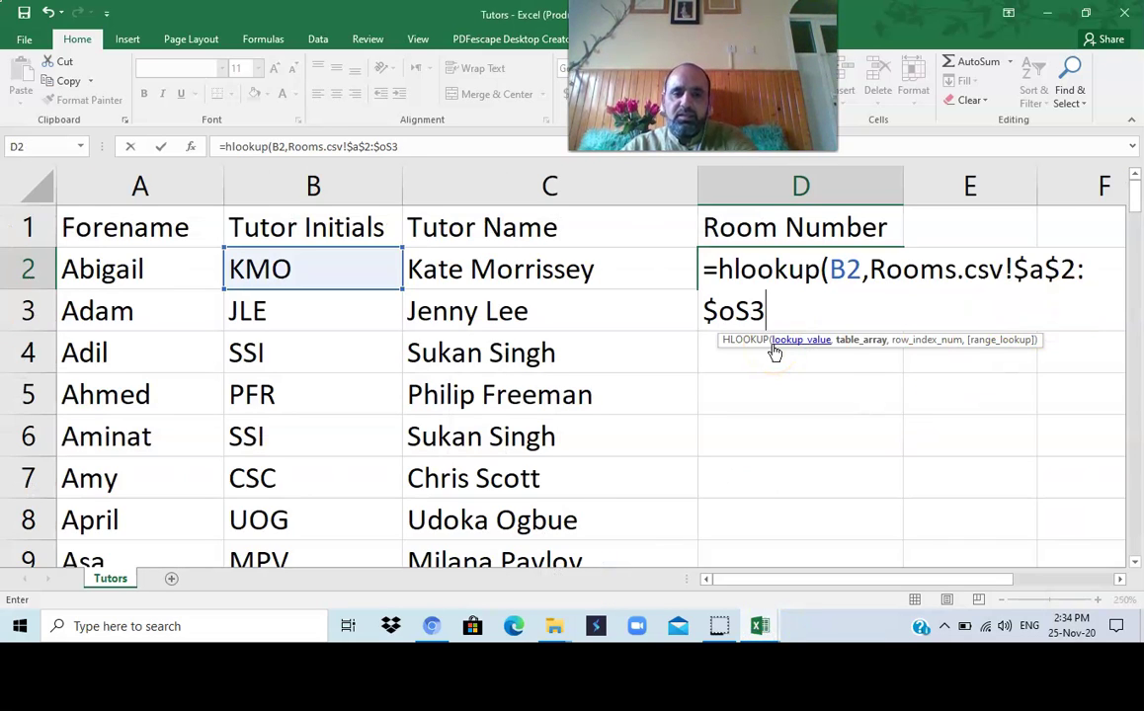
text(3,2)
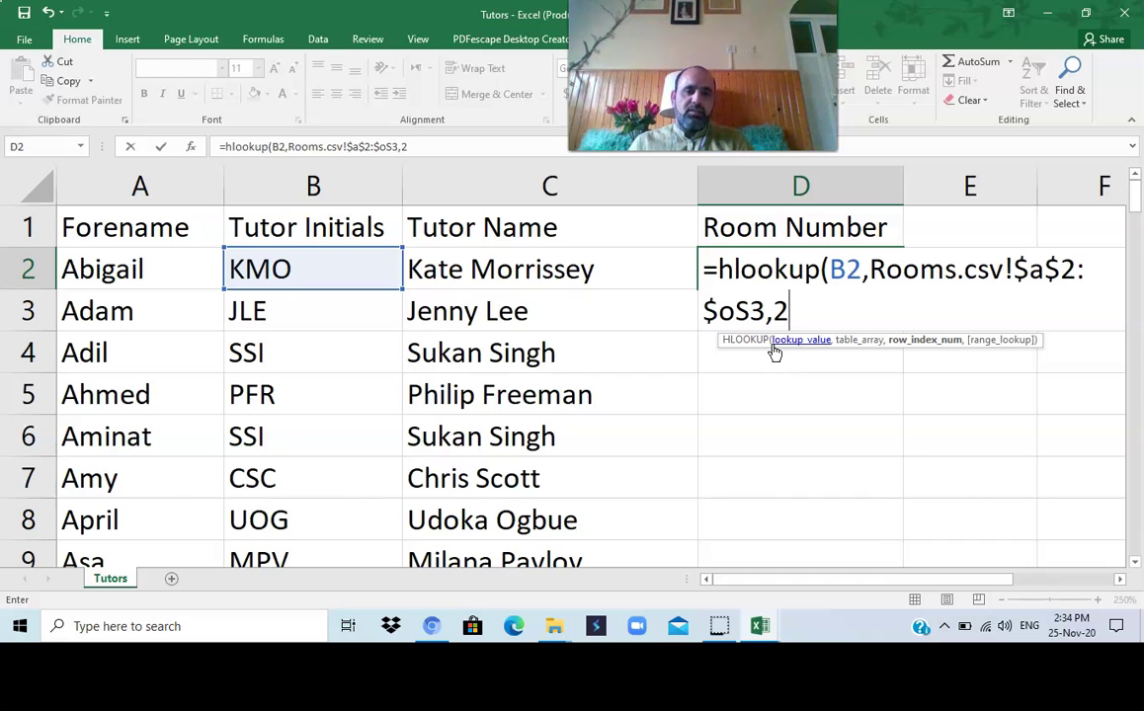
key(Left)
key(Left)
key(Right)
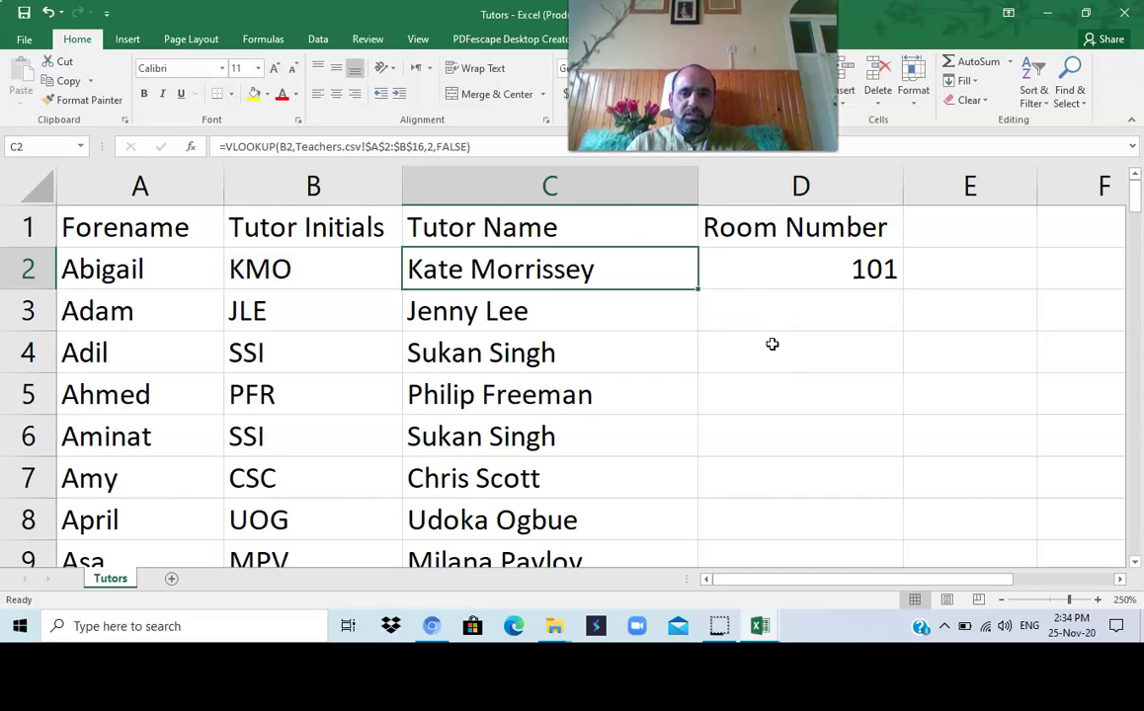
key(Right)
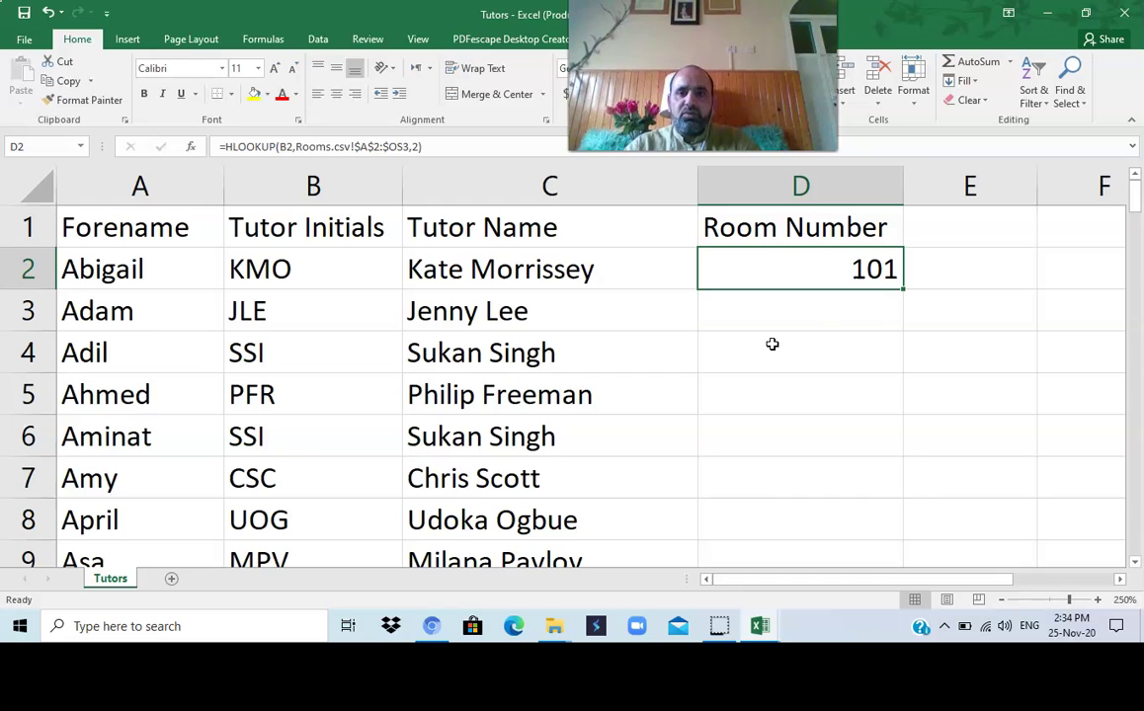
- Correct the end of the table array in D2's HLOOKUP to $O$3, re-enter the formula, and select D2
double_click(802, 271)
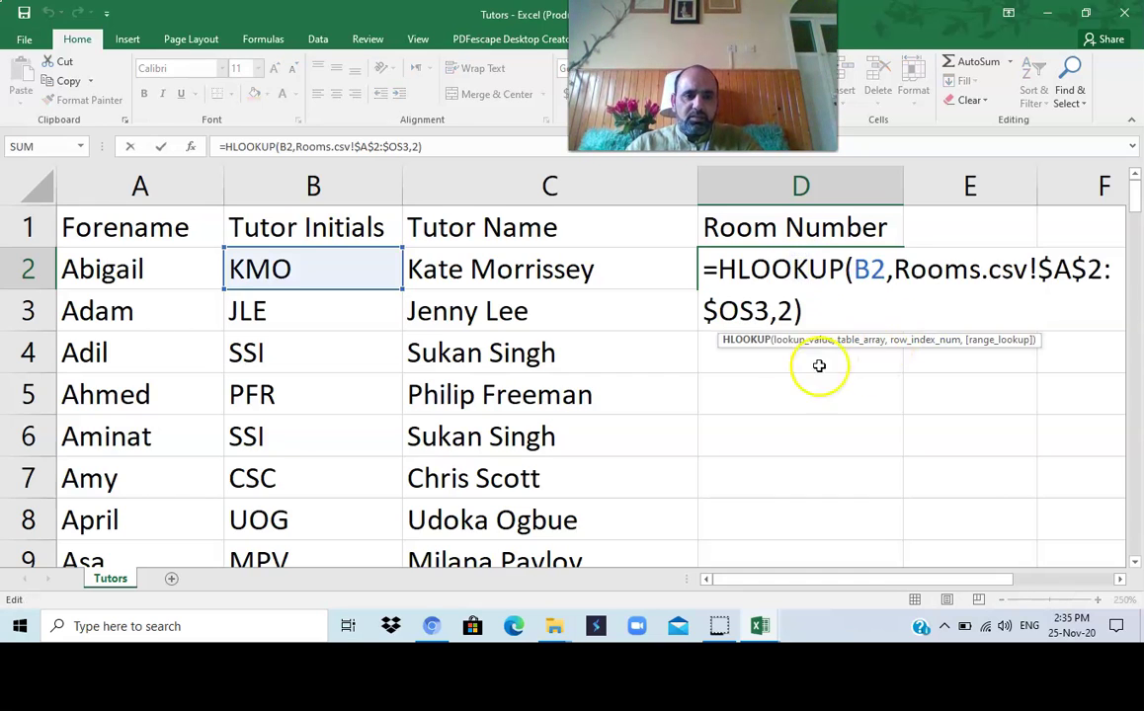
click(767, 310)
key(BackSpace)
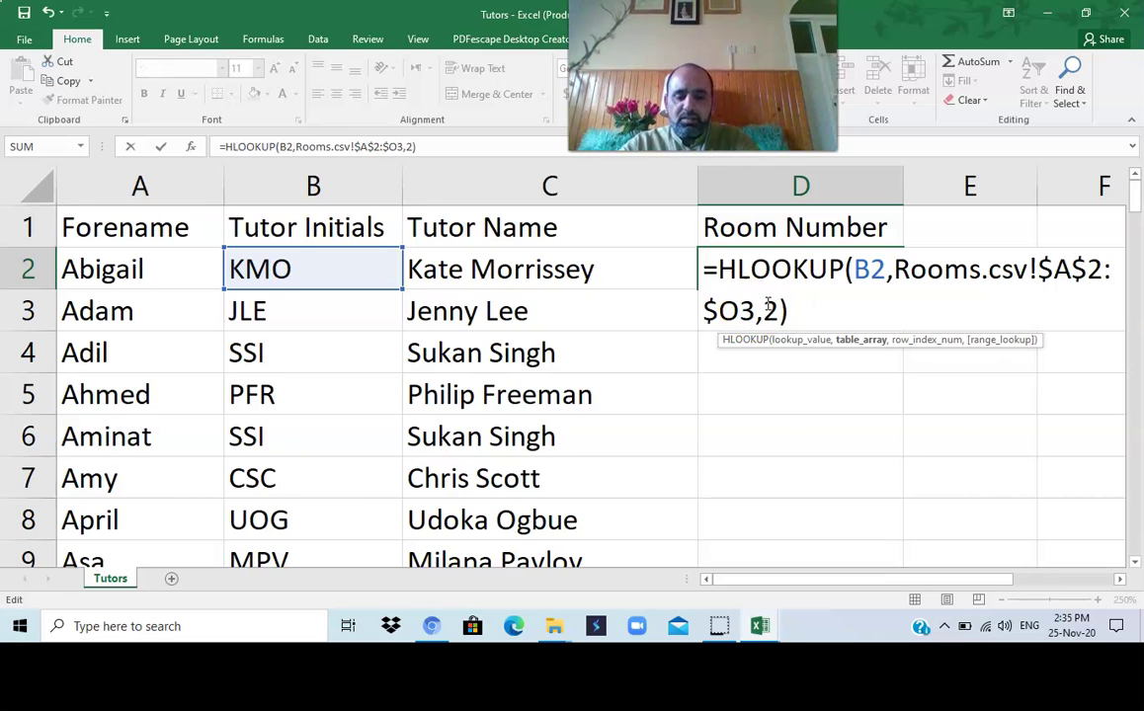
text($)
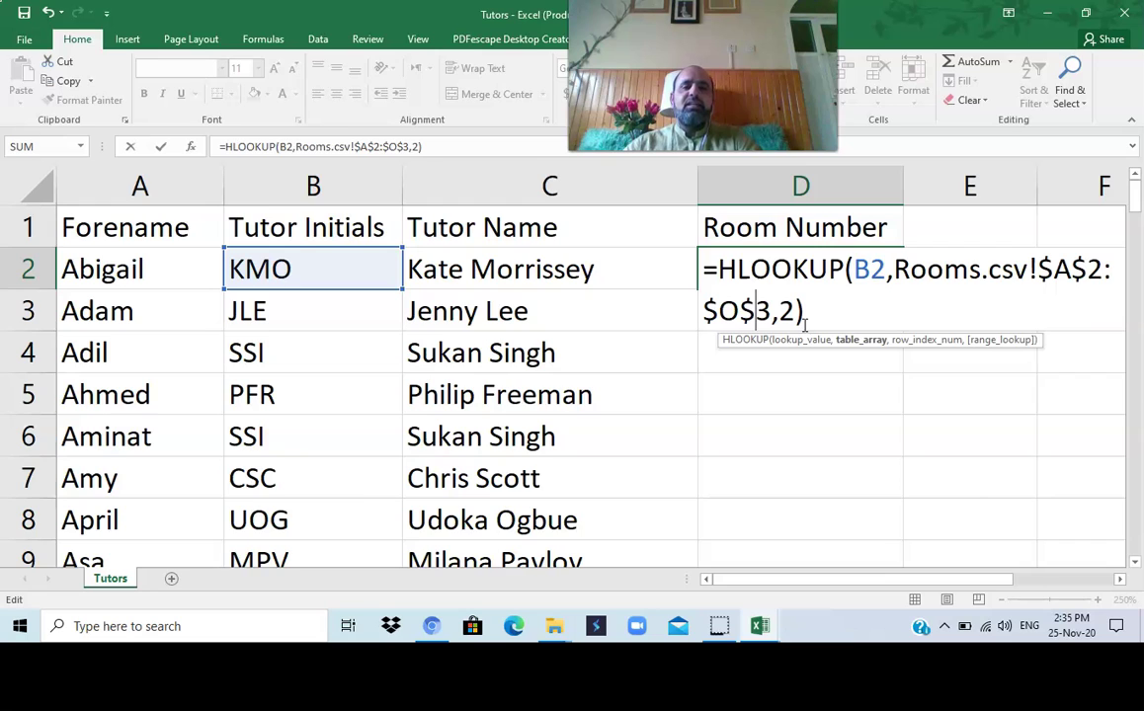
click(810, 315)
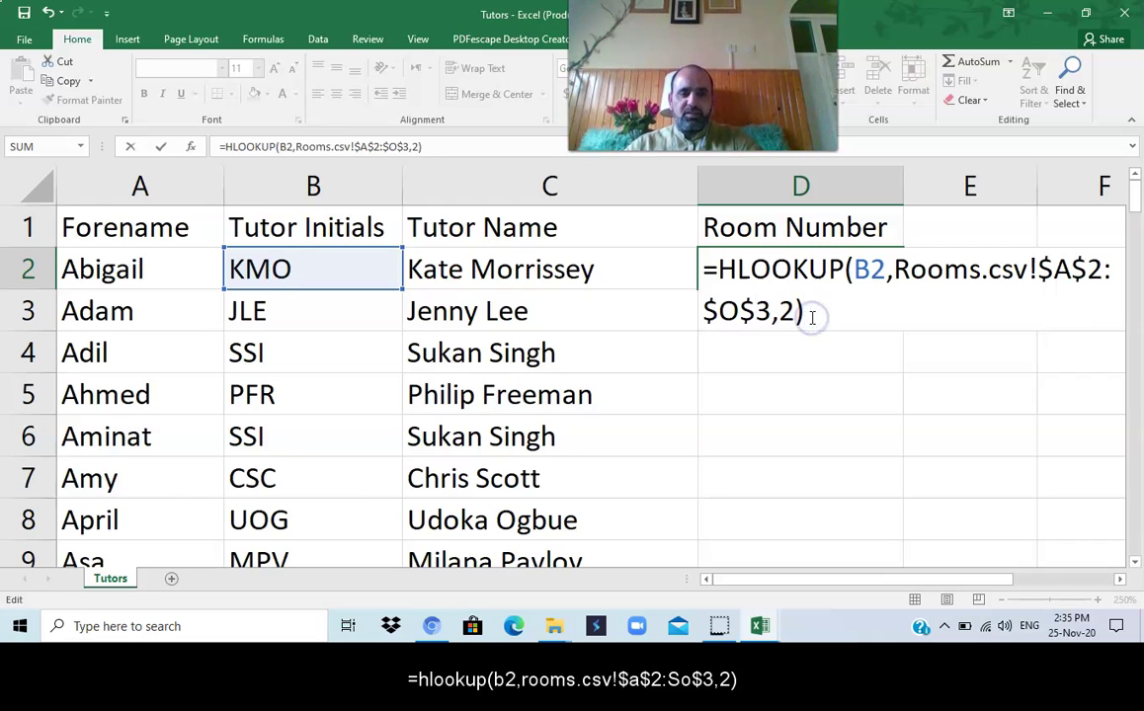
key(Return)
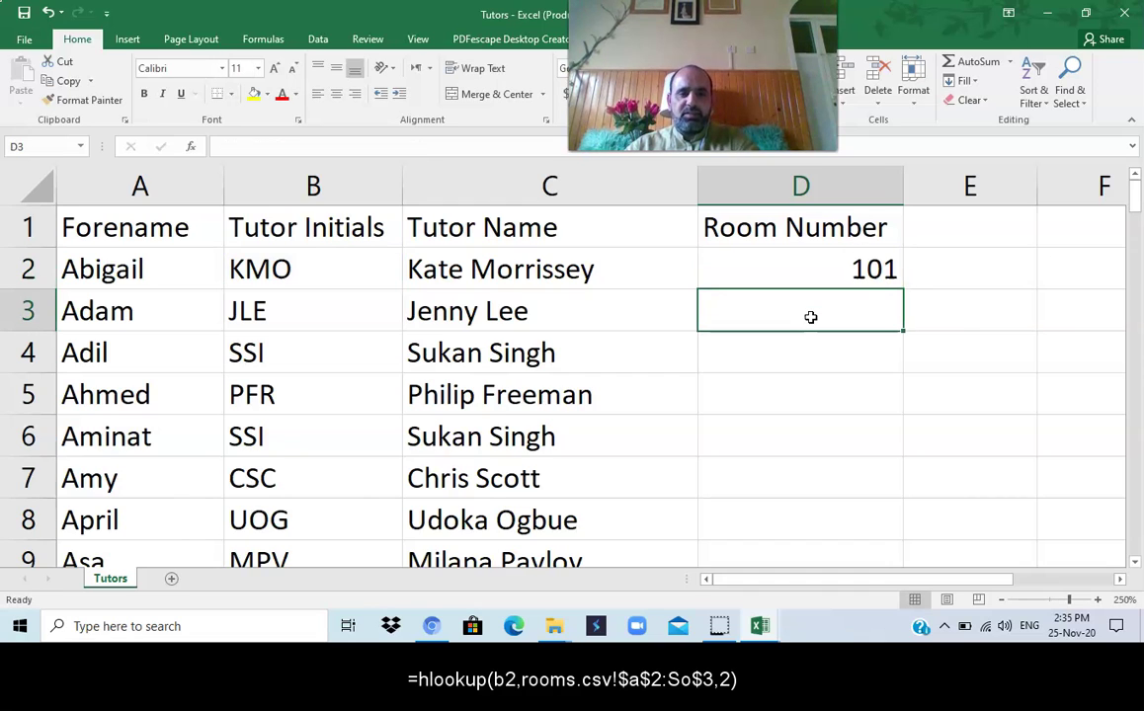
click(807, 270)
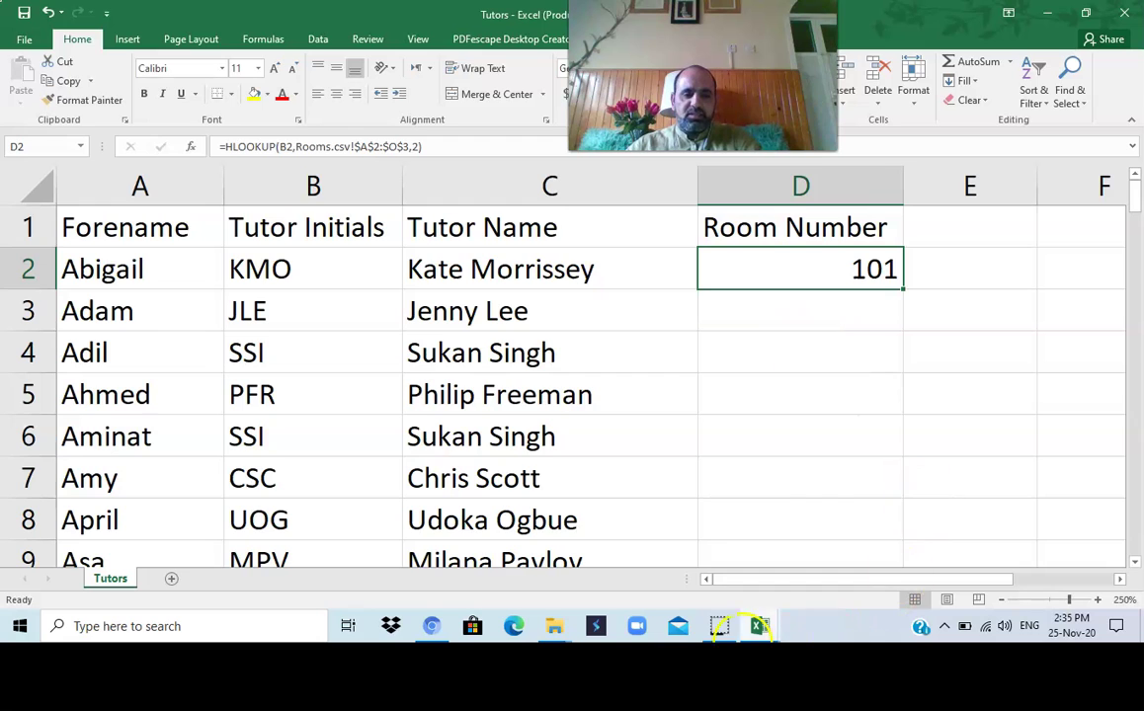
- Check the room number for tutor KMO in the Rooms workbook, and return to Tutors
click(758, 630)
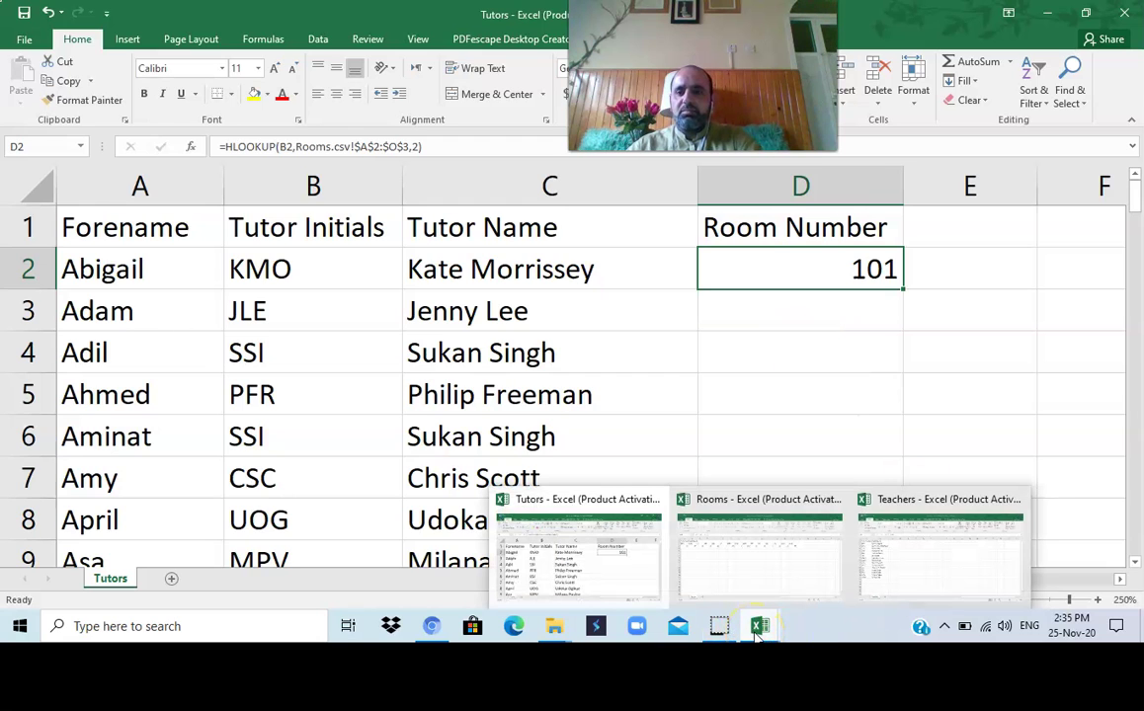
click(741, 565)
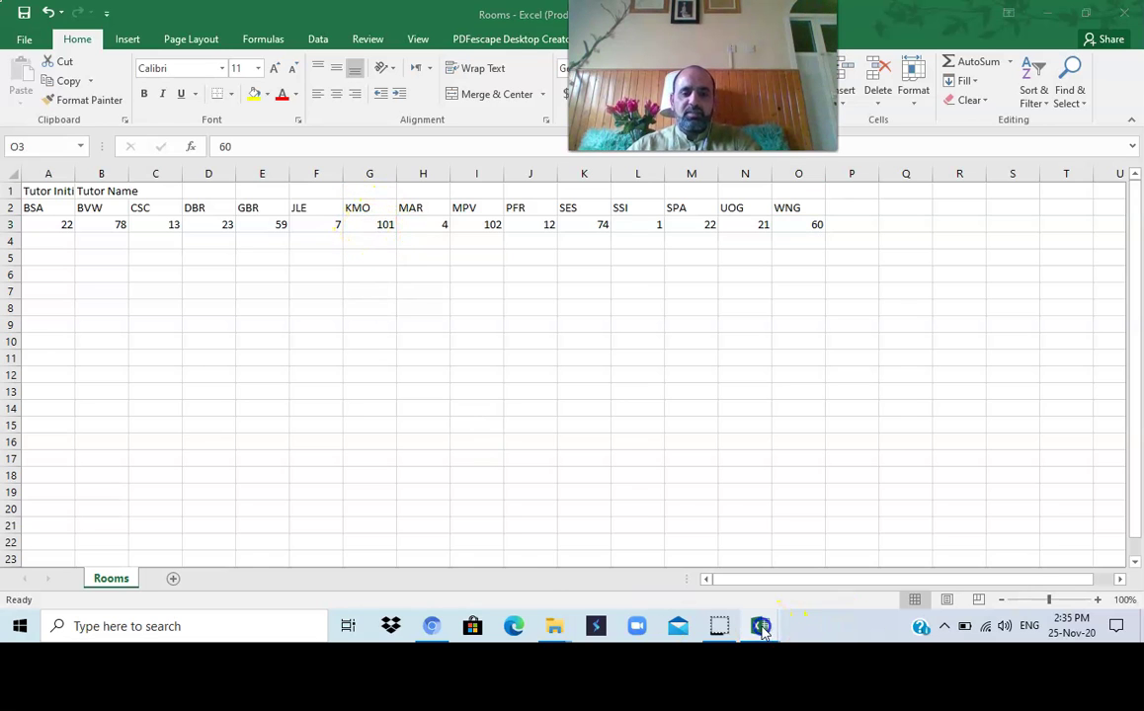
mouse_move(759, 626)
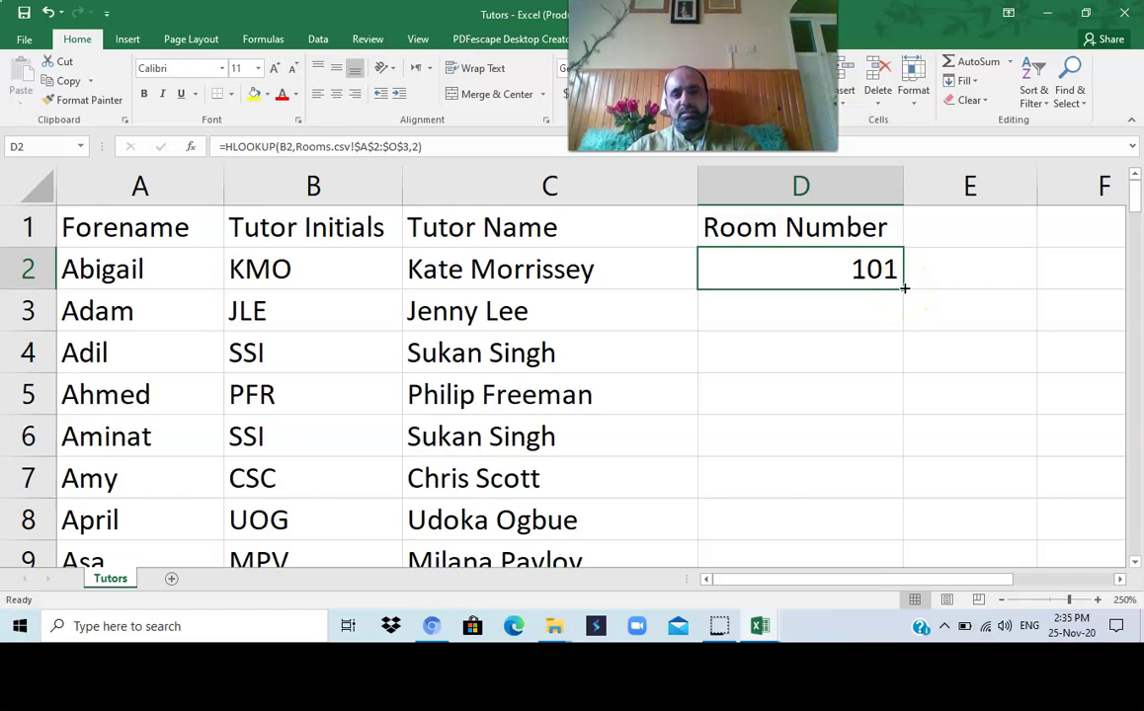
- Fill D2's HLOOKUP formula down the Room Number column to the last tutor row, and select D3
drag(904, 287, 882, 457)
scroll(859, 393, up, 20)
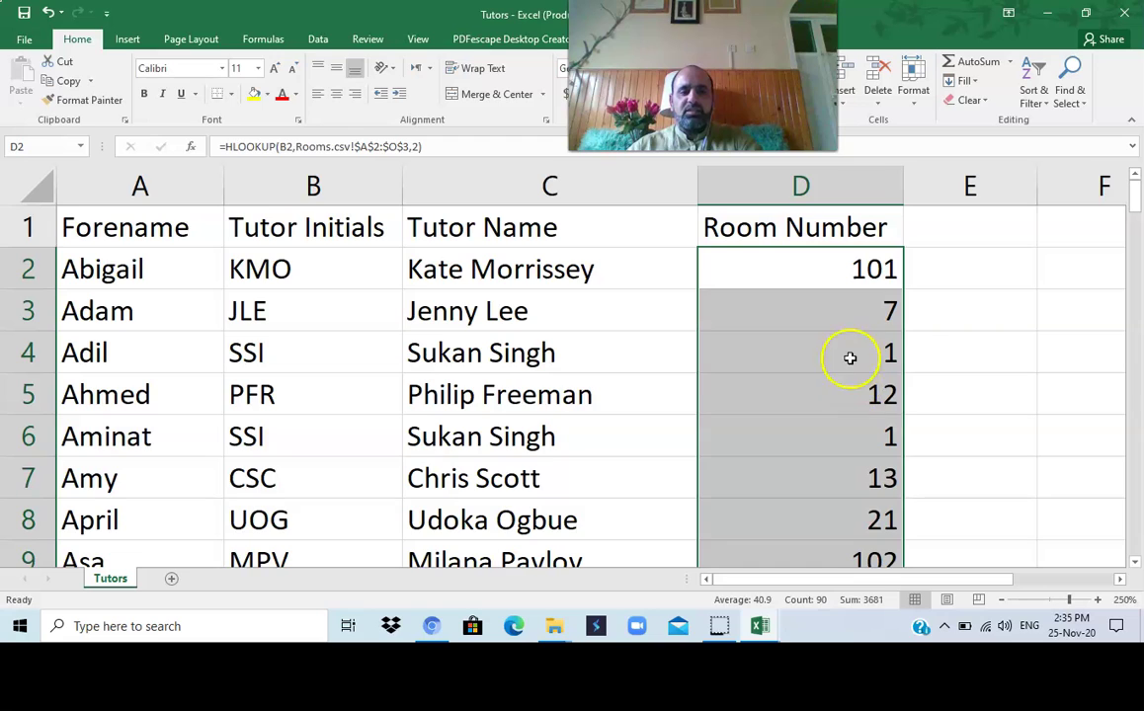
click(845, 306)
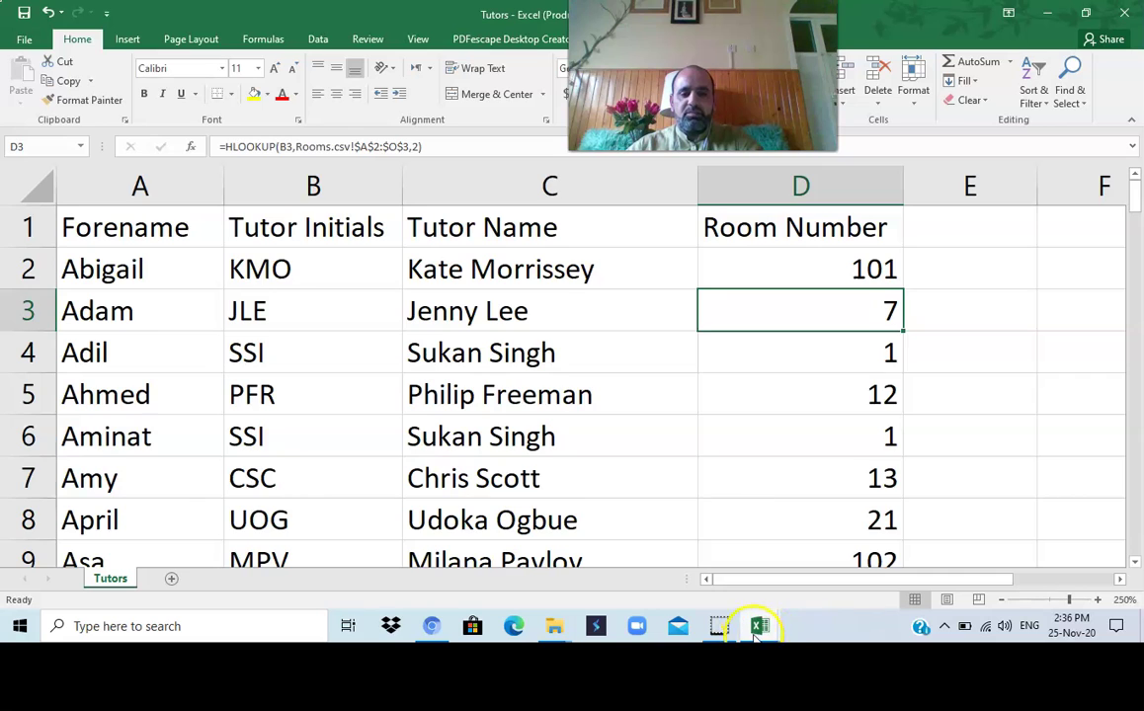
- Compare D3's result with the room listed for JLE in the Rooms workbook, and return to Tutors
mouse_move(758, 632)
click(774, 559)
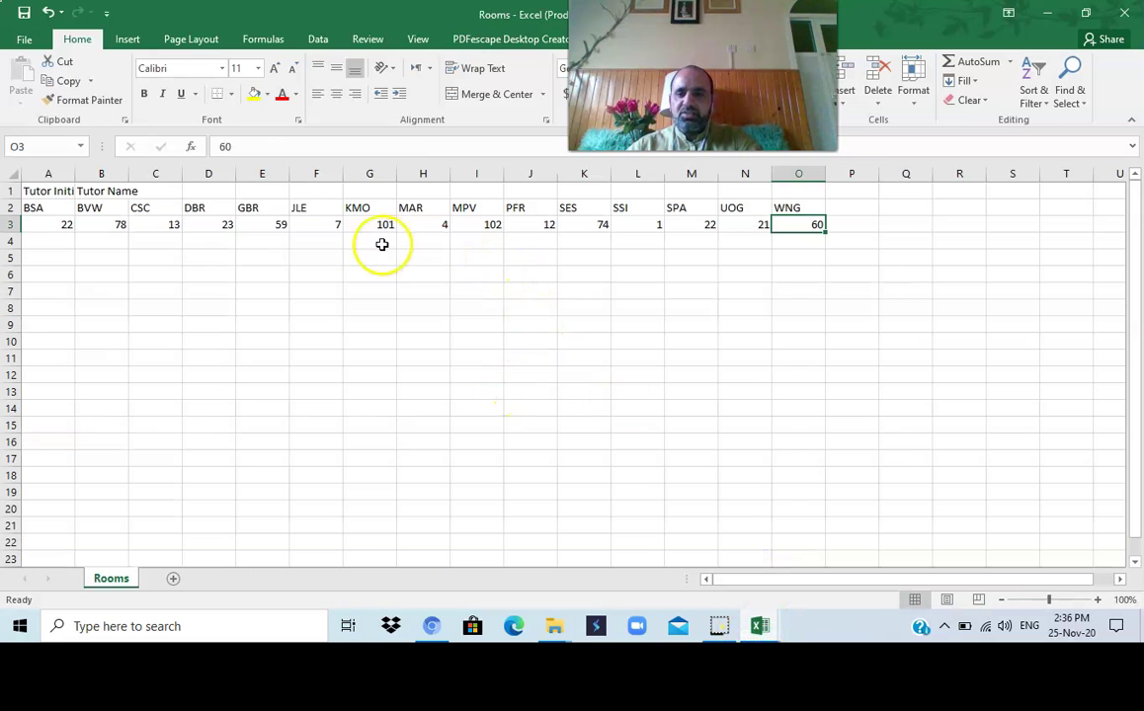
click(310, 207)
click(313, 226)
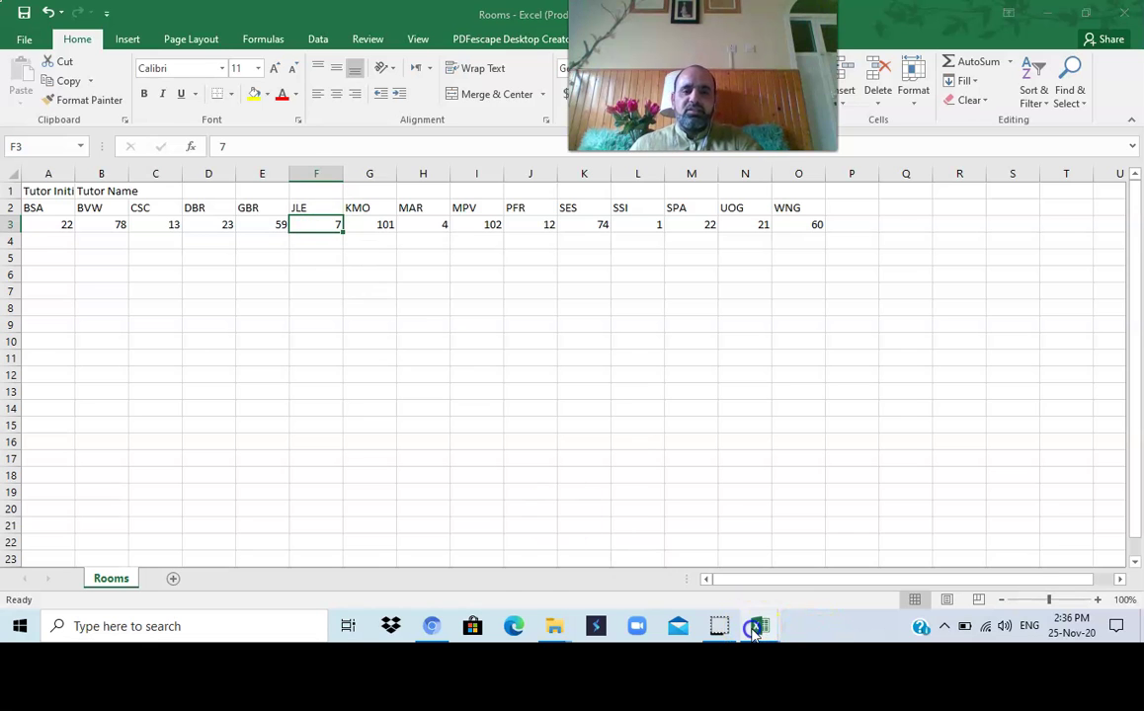
mouse_move(762, 632)
click(577, 571)
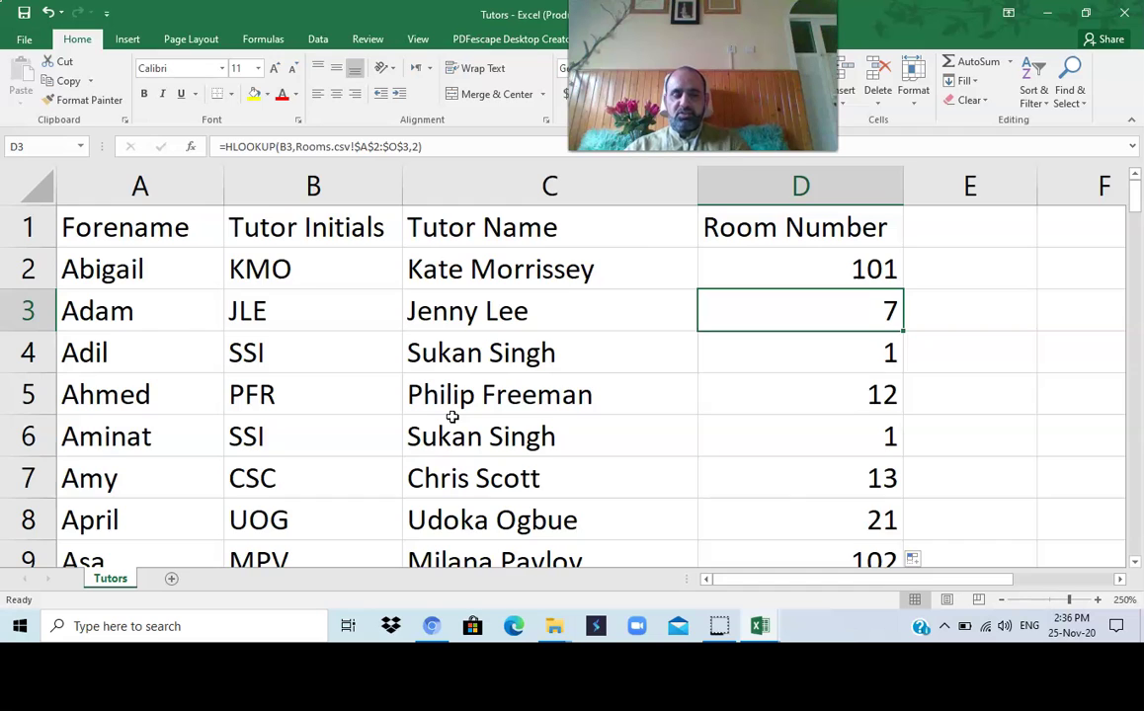
- Save the Tutors file to the Desktop in Excel Workbook format under the file name Tutors
click(24, 43)
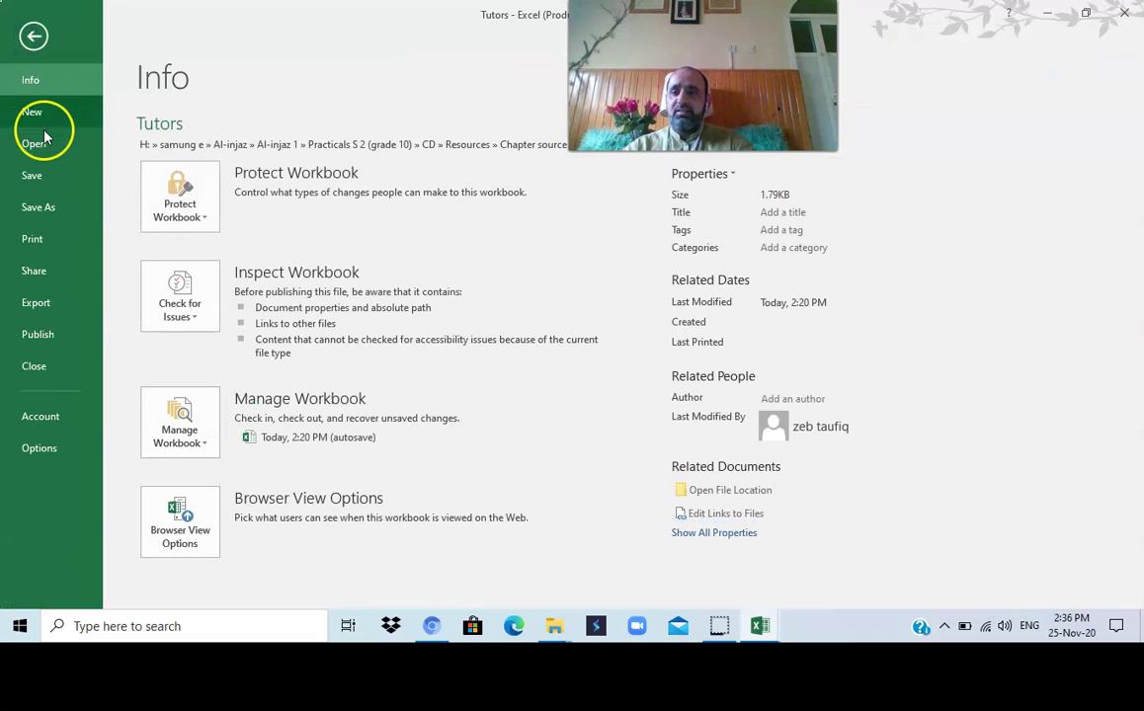
click(41, 210)
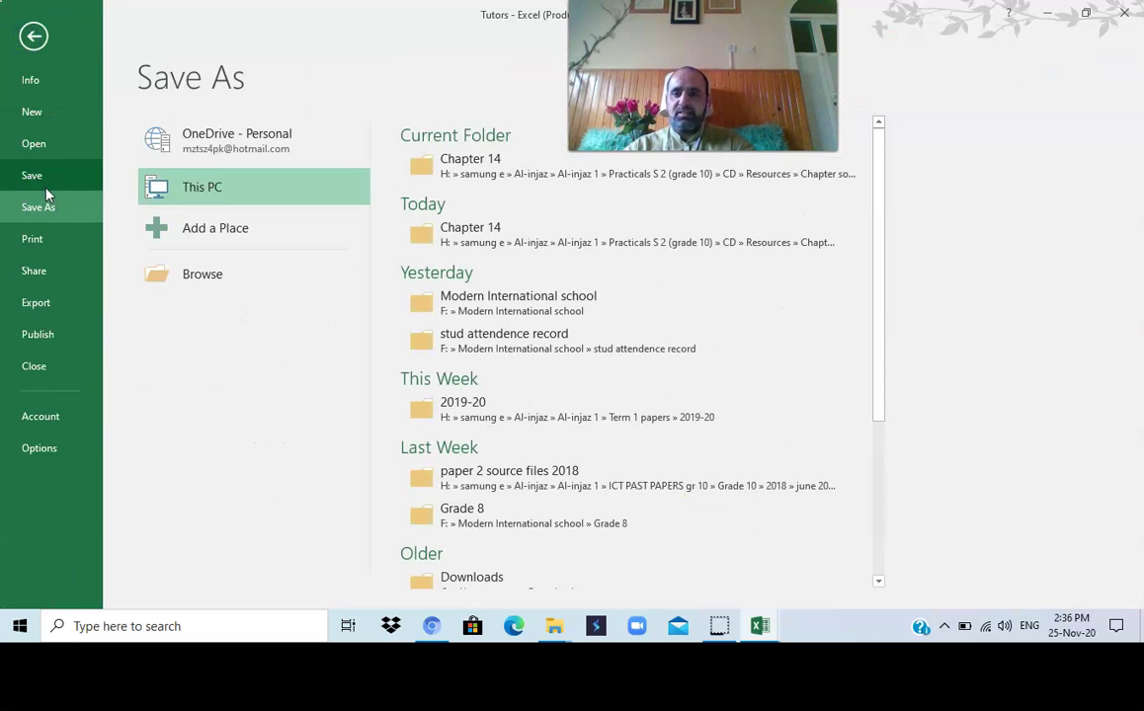
click(209, 190)
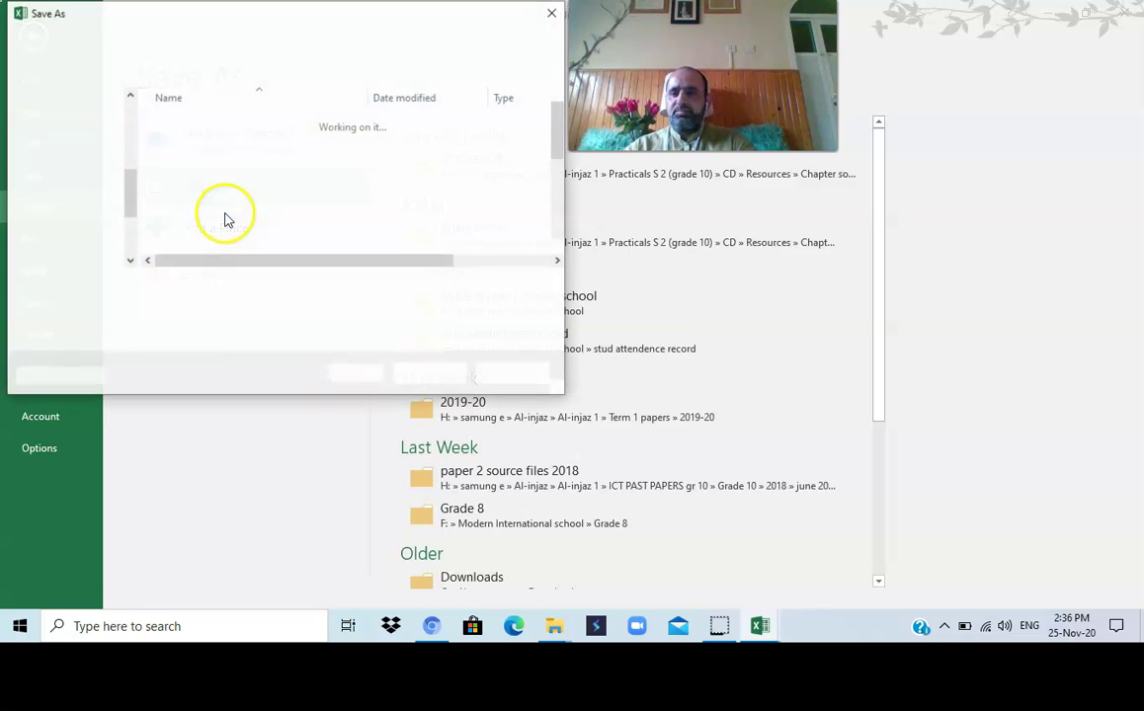
scroll(135, 110, up, 3)
scroll(134, 111, up, 3)
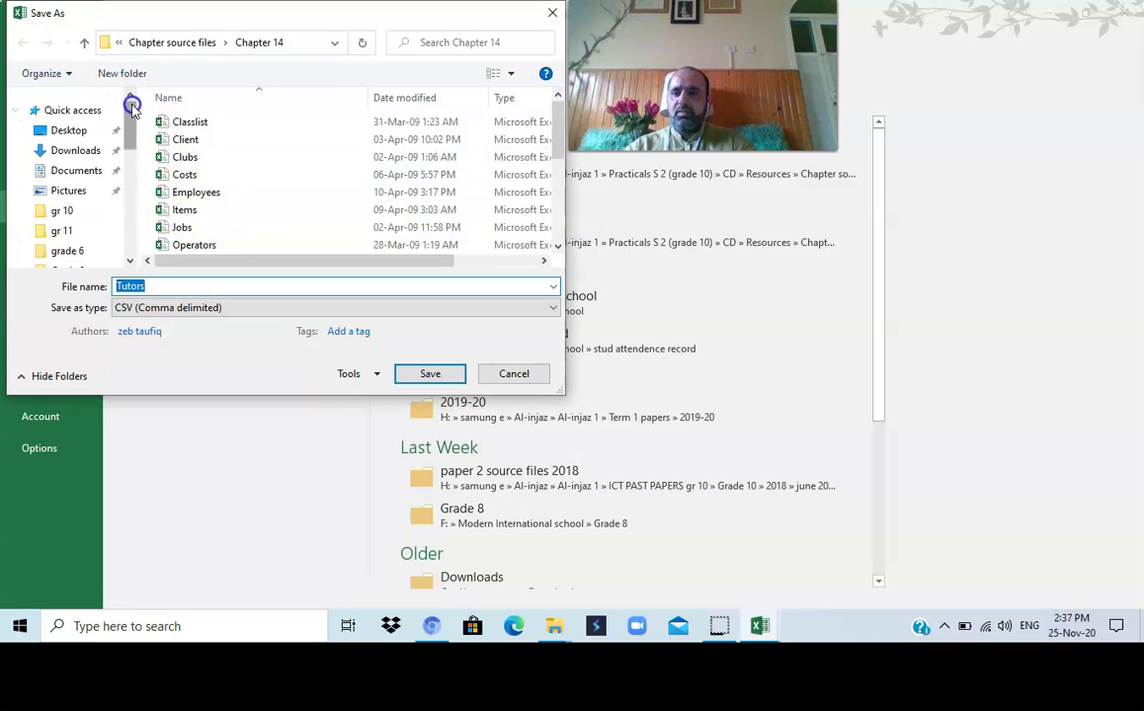
click(49, 127)
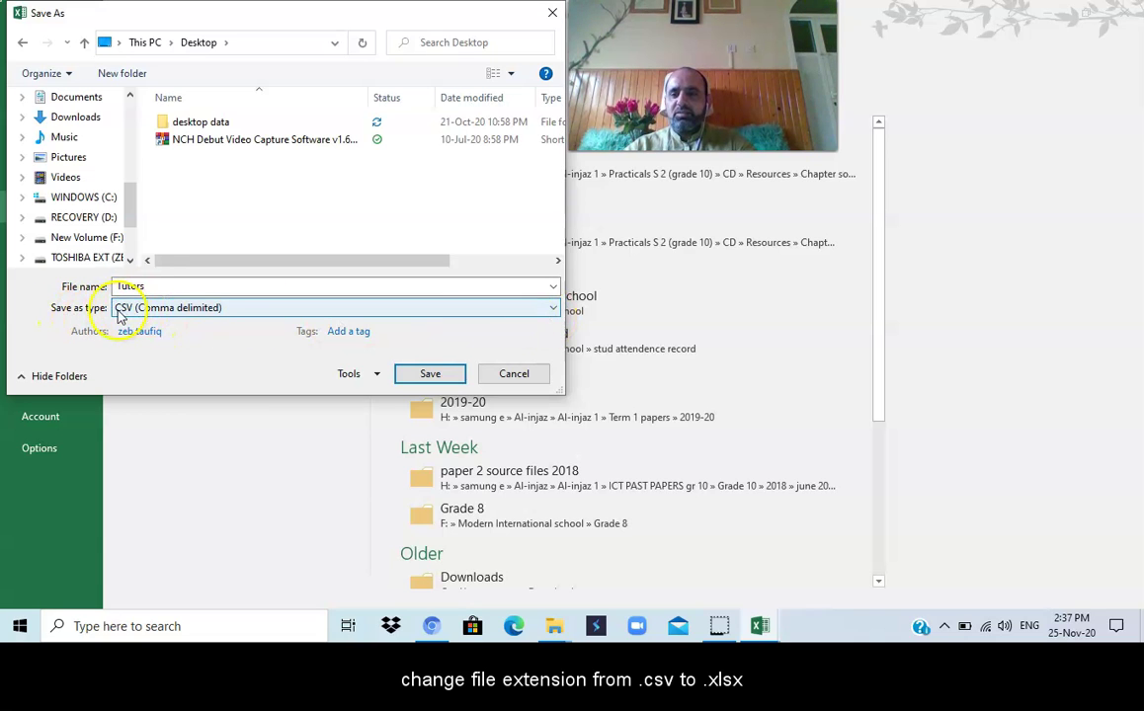
click(553, 313)
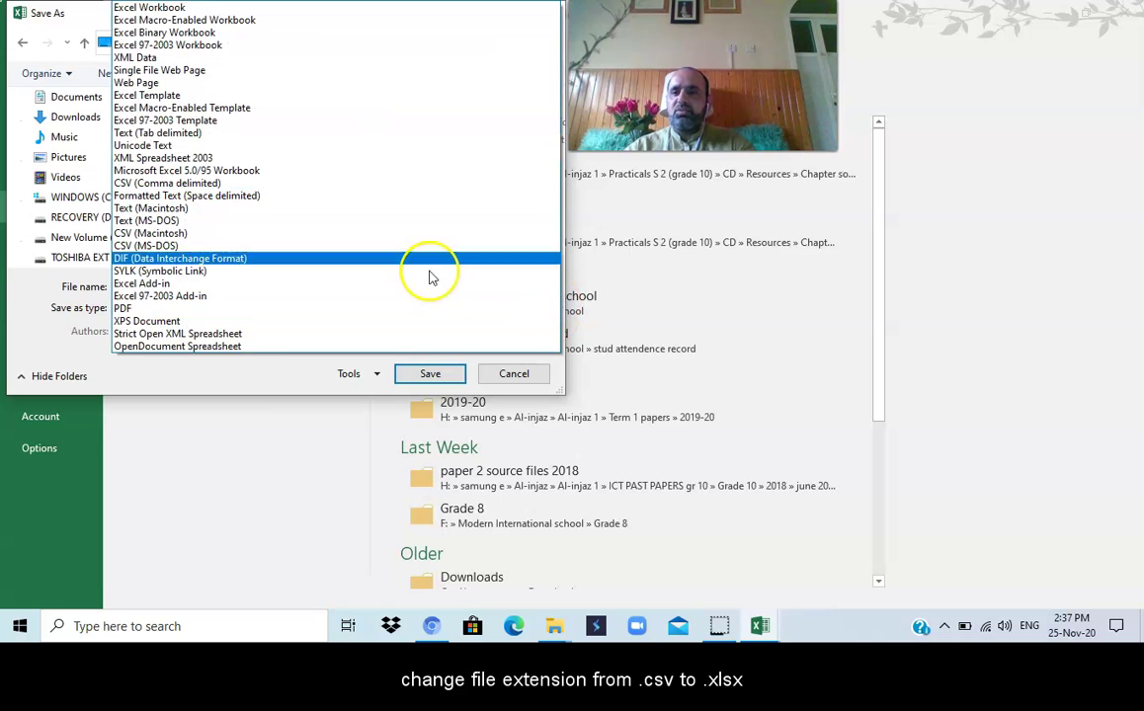
click(161, 7)
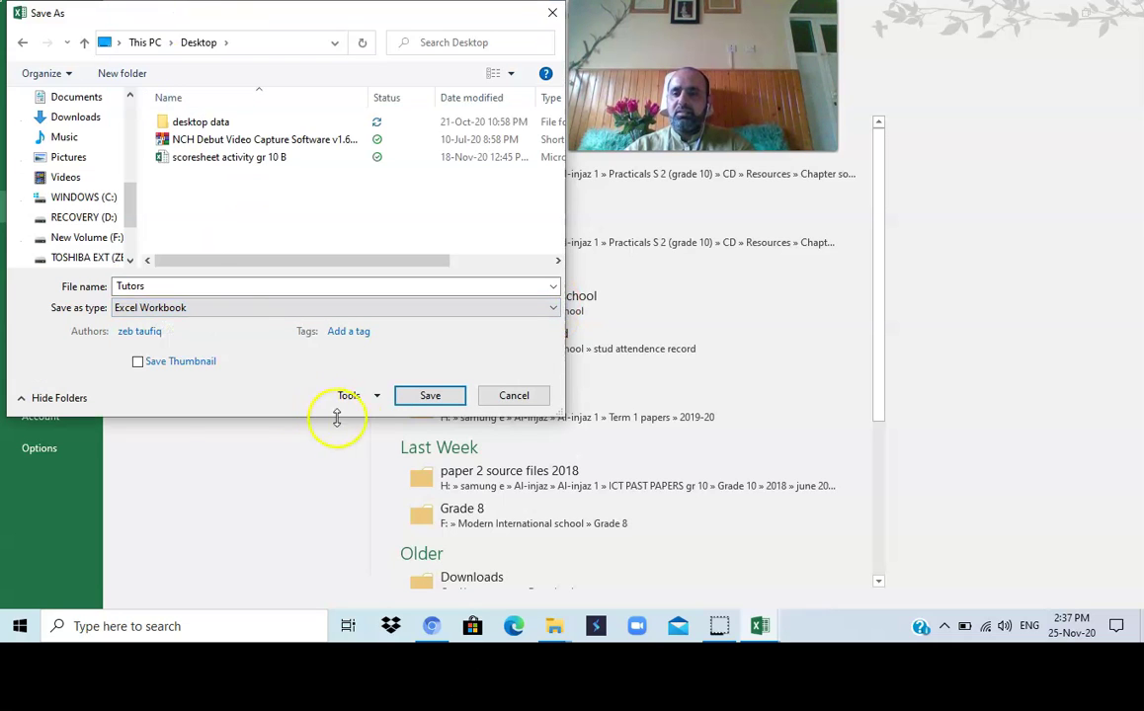
click(426, 396)
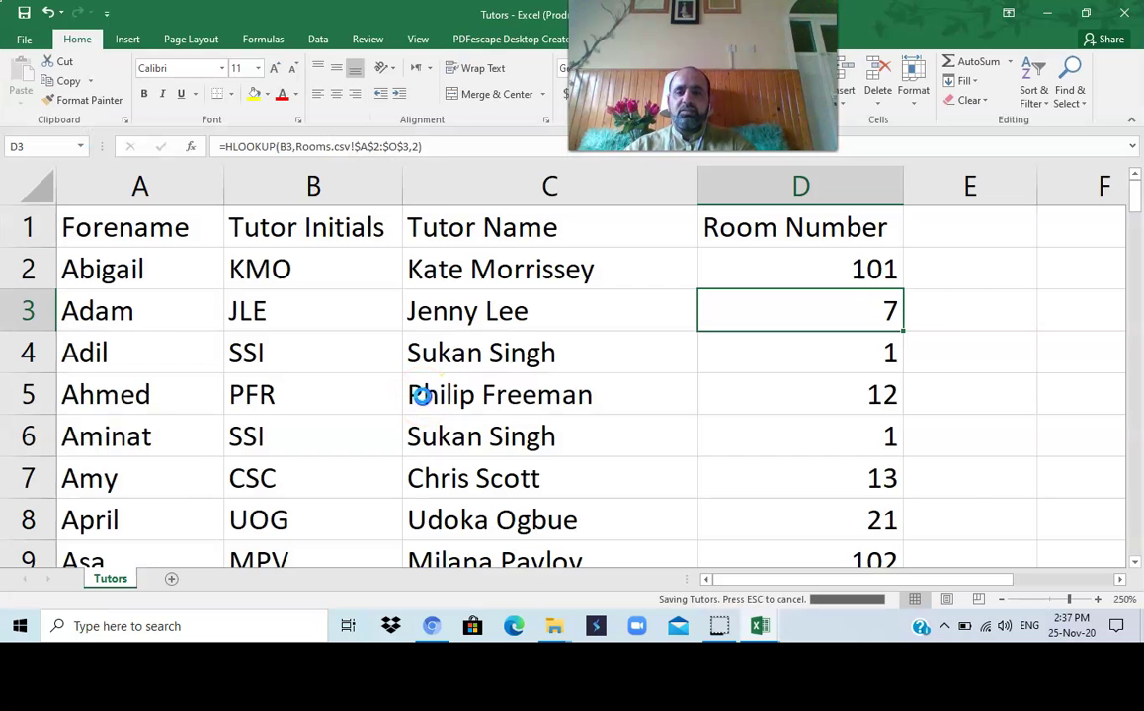
click(497, 396)
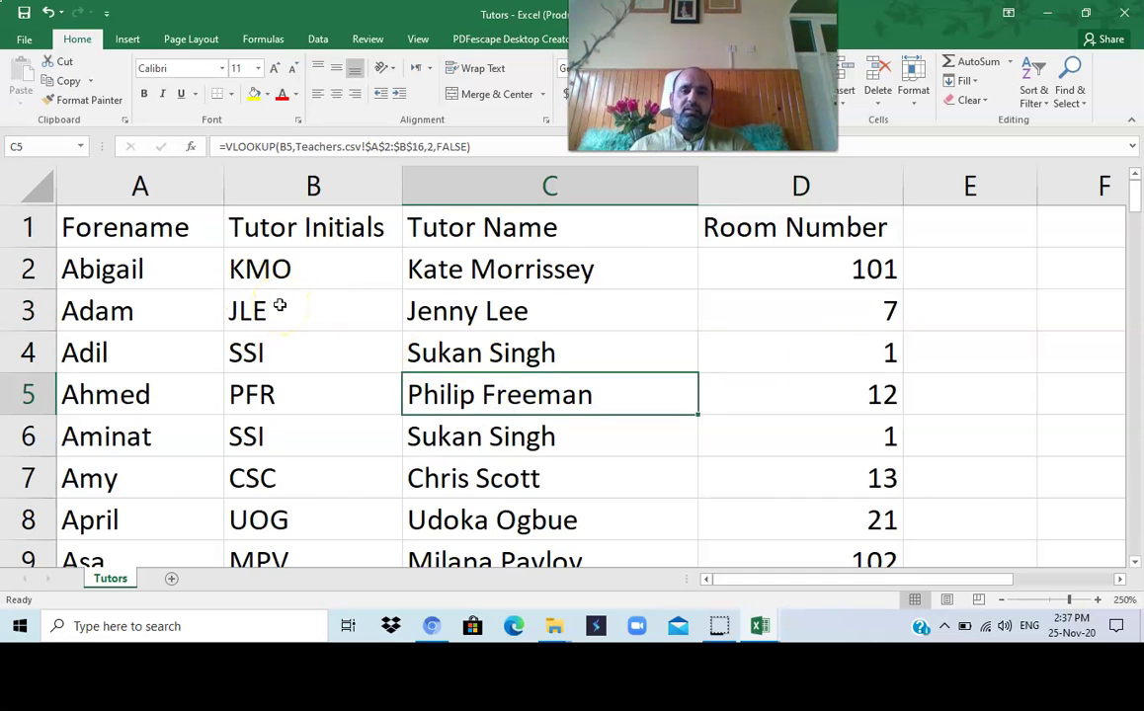
- Close the Tutors, Rooms and Teachers workbooks, discarding the changes to Teachers.csv
click(1125, 14)
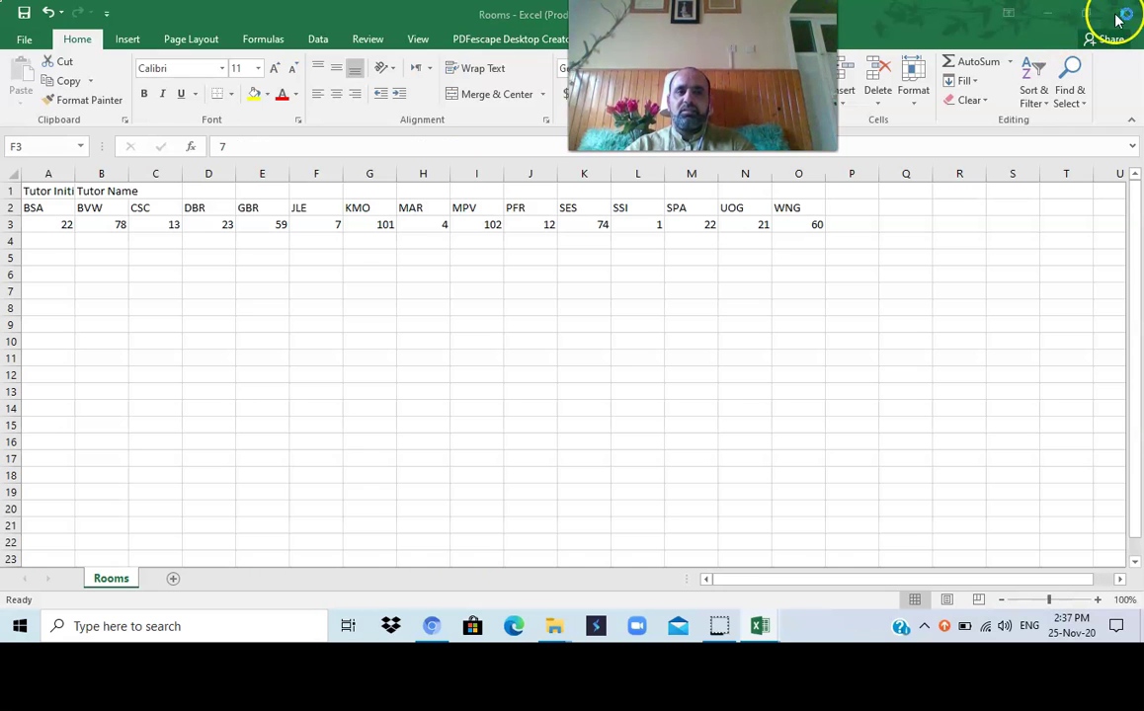
click(1123, 15)
click(1124, 13)
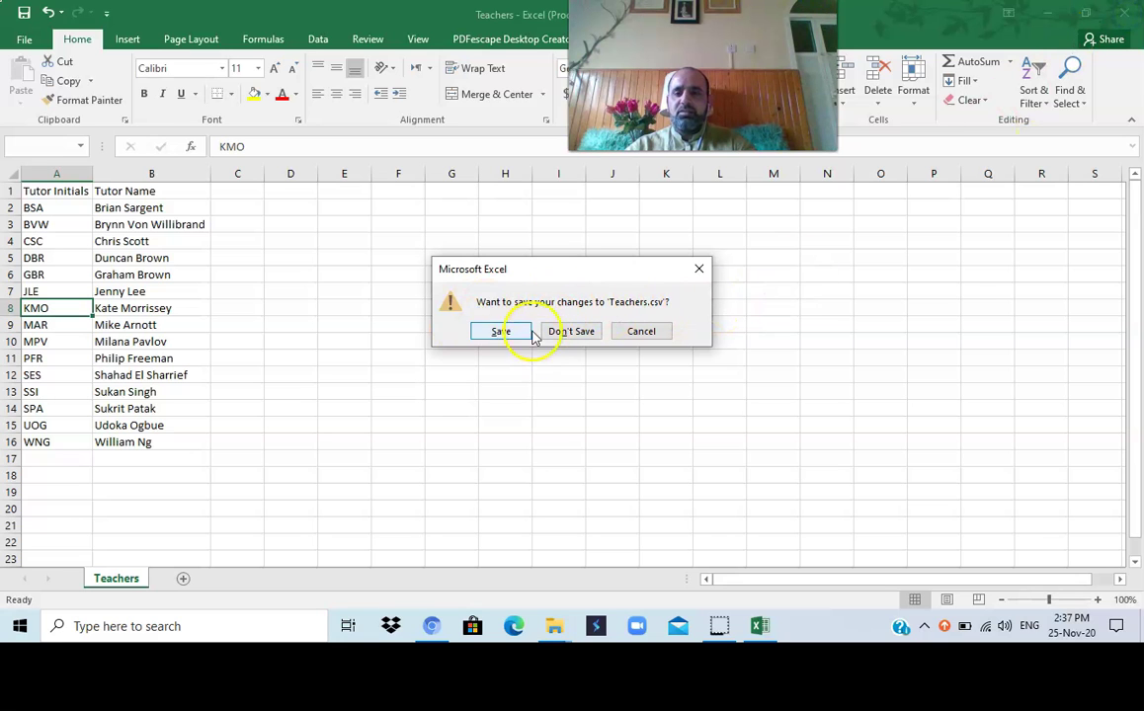
click(572, 331)
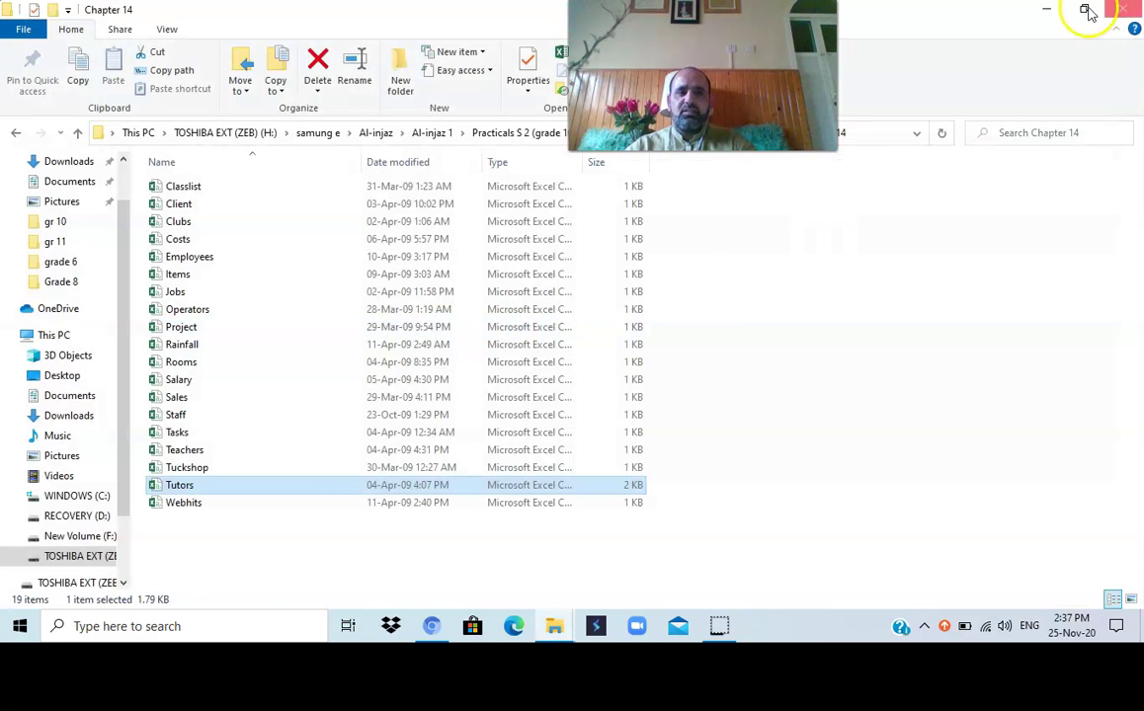
- Minimize the Chapter 14 folder window and reopen Tutors from the desktop, continuing without updating its links
click(1046, 9)
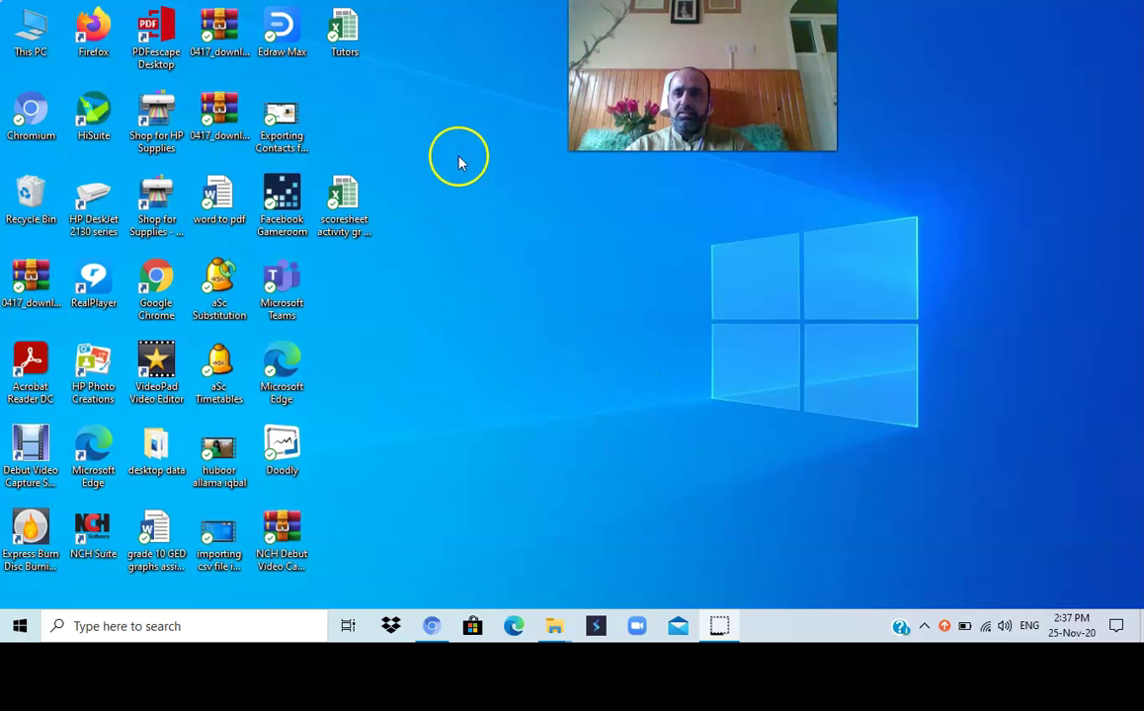
double_click(349, 39)
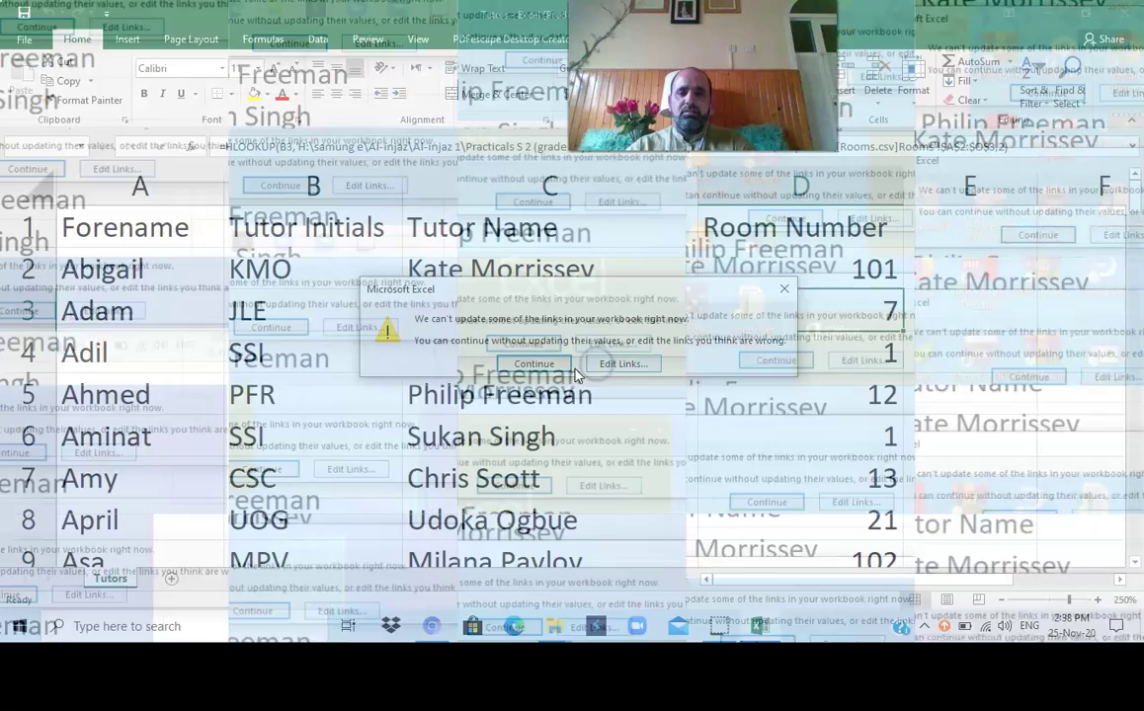
click(511, 373)
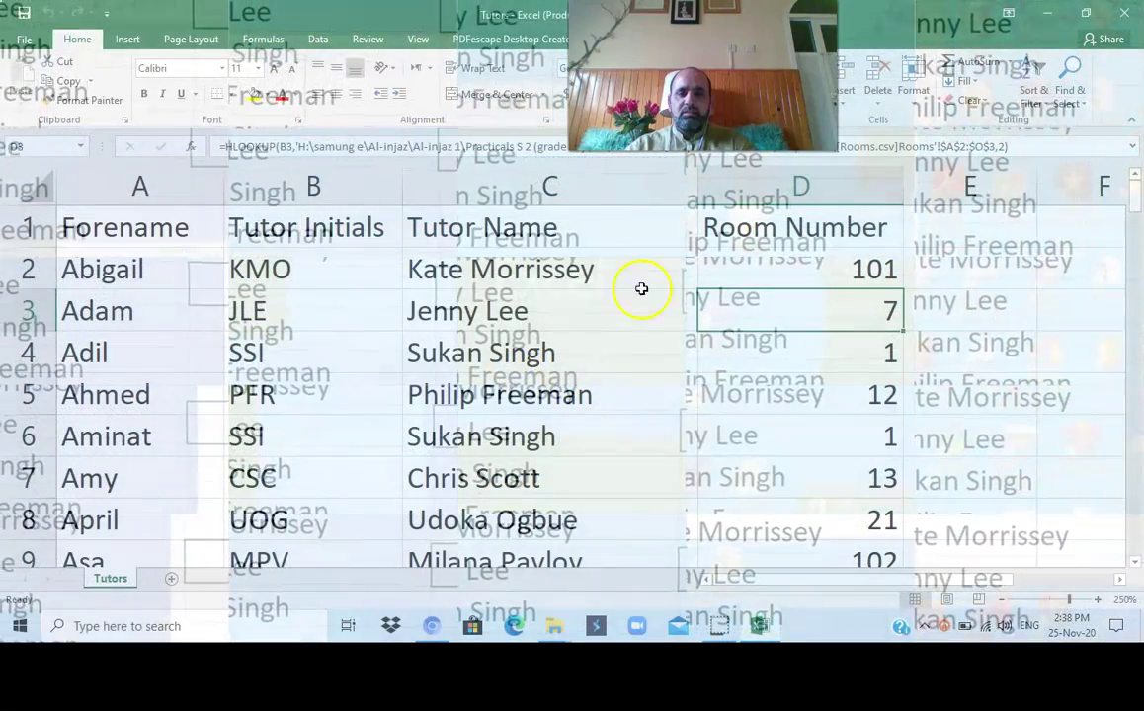
- Inspect the lookup formulas in the Tutor Name and Room Number columns, including the source file path in C2's VLOOKUP
click(825, 263)
click(523, 276)
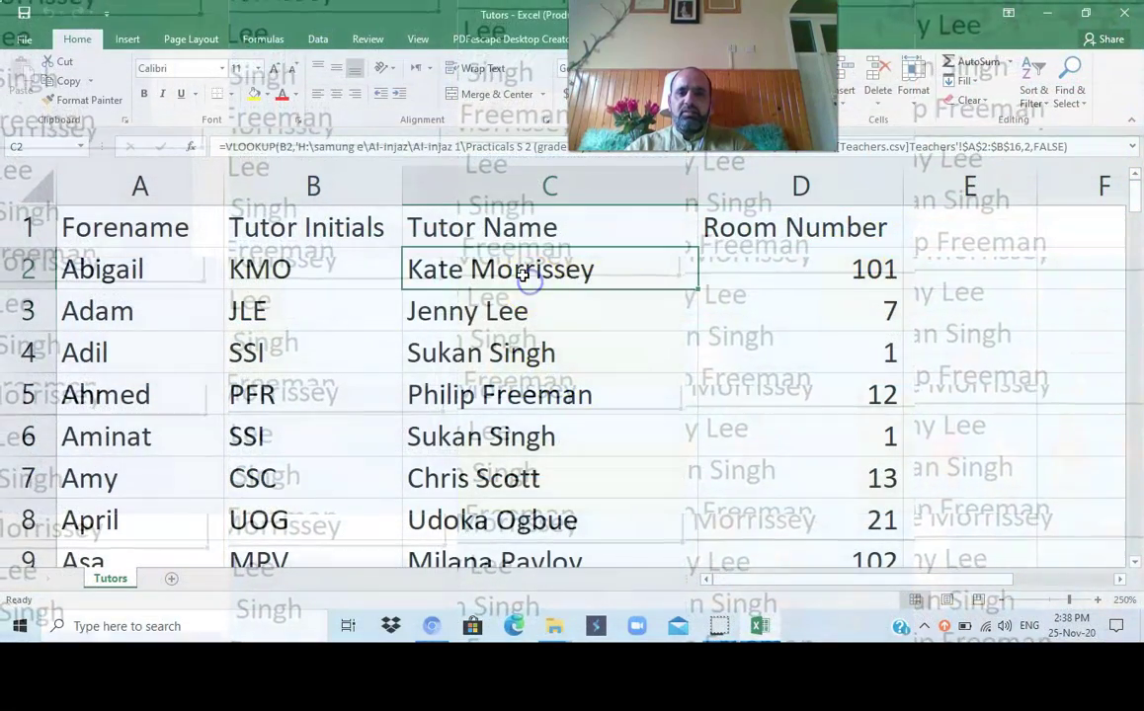
click(516, 314)
click(547, 400)
click(519, 301)
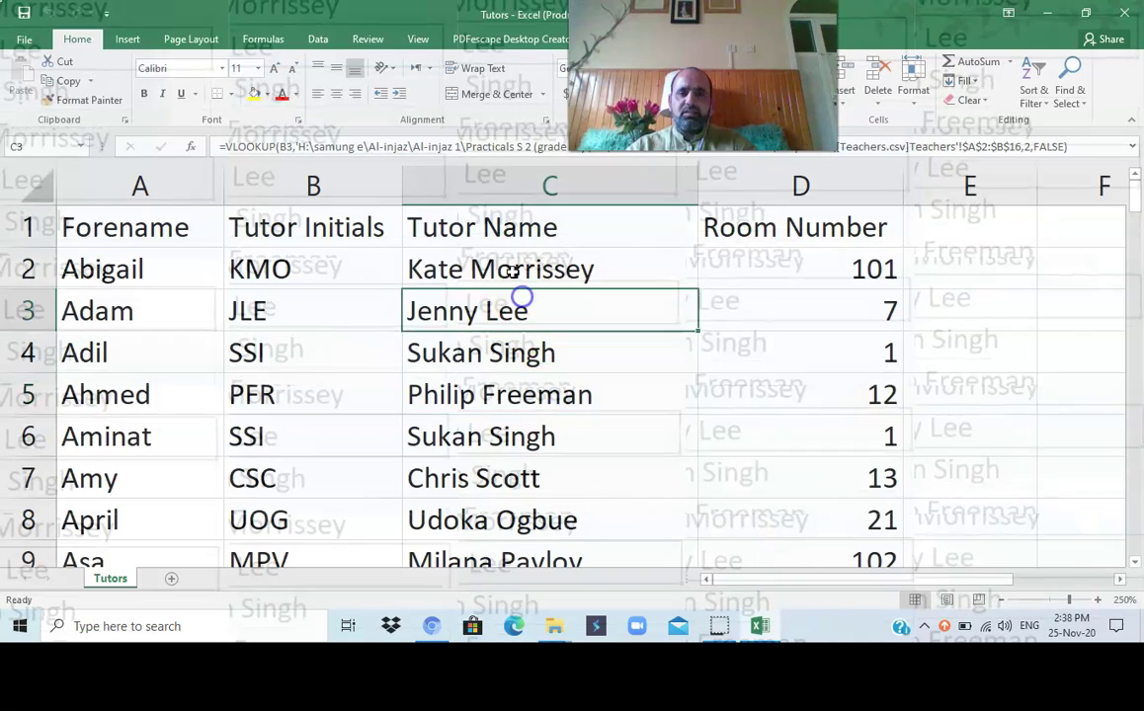
click(512, 273)
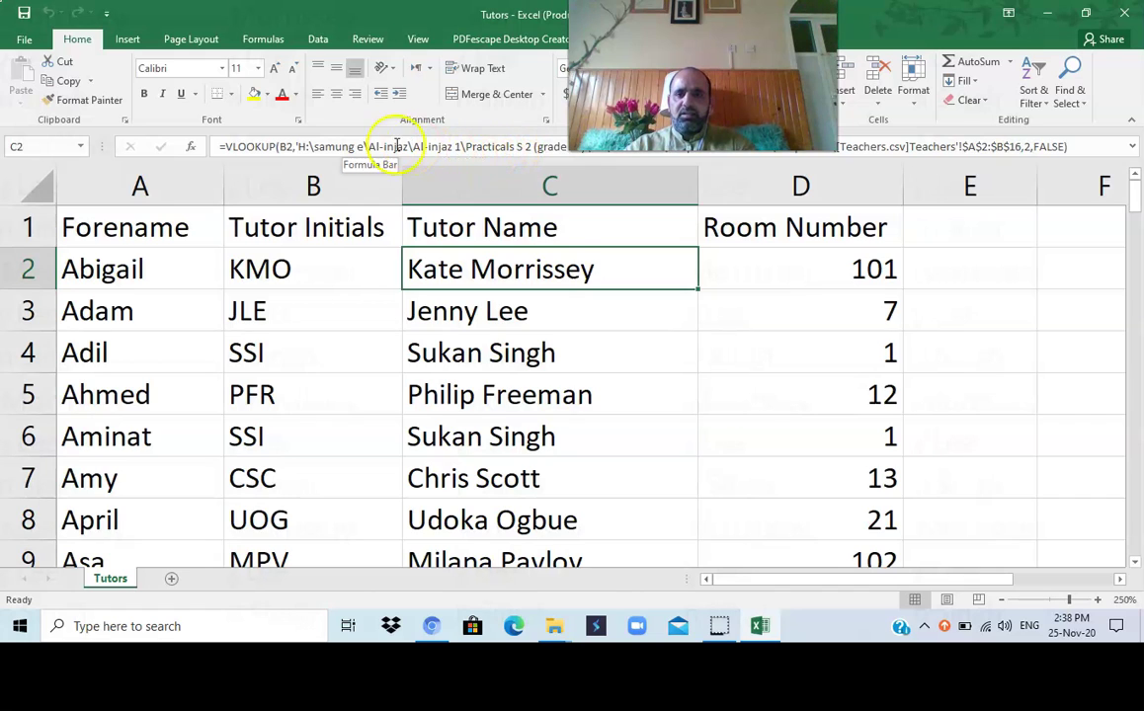
drag(316, 146, 516, 146)
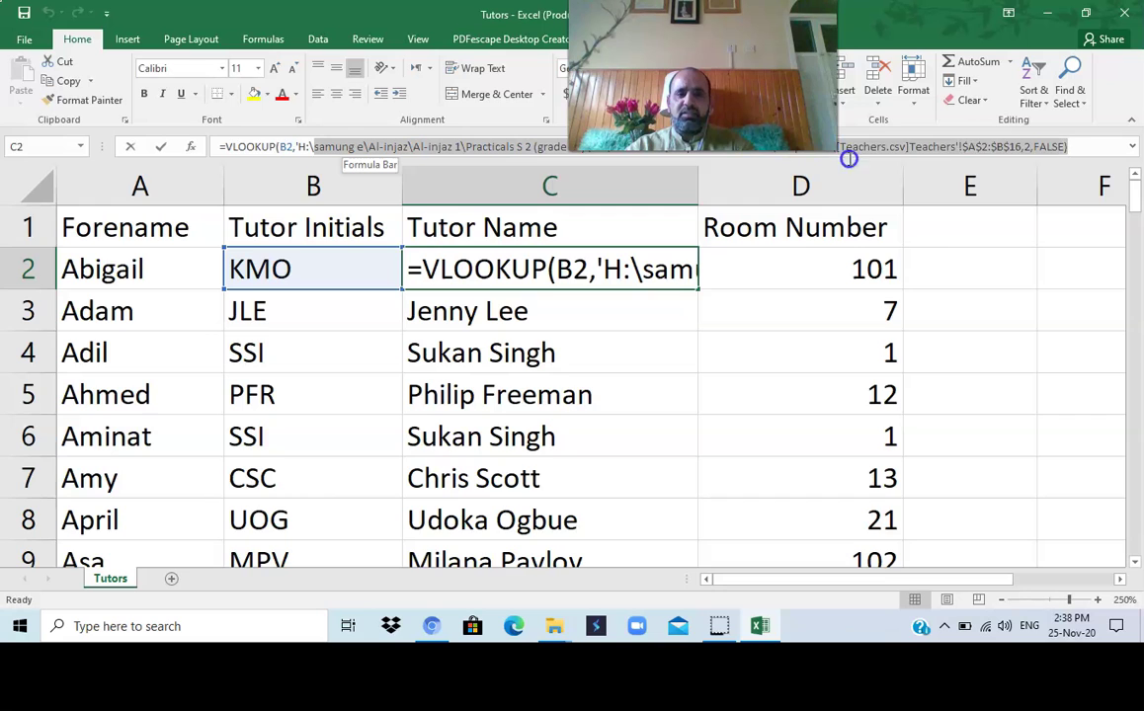
click(912, 149)
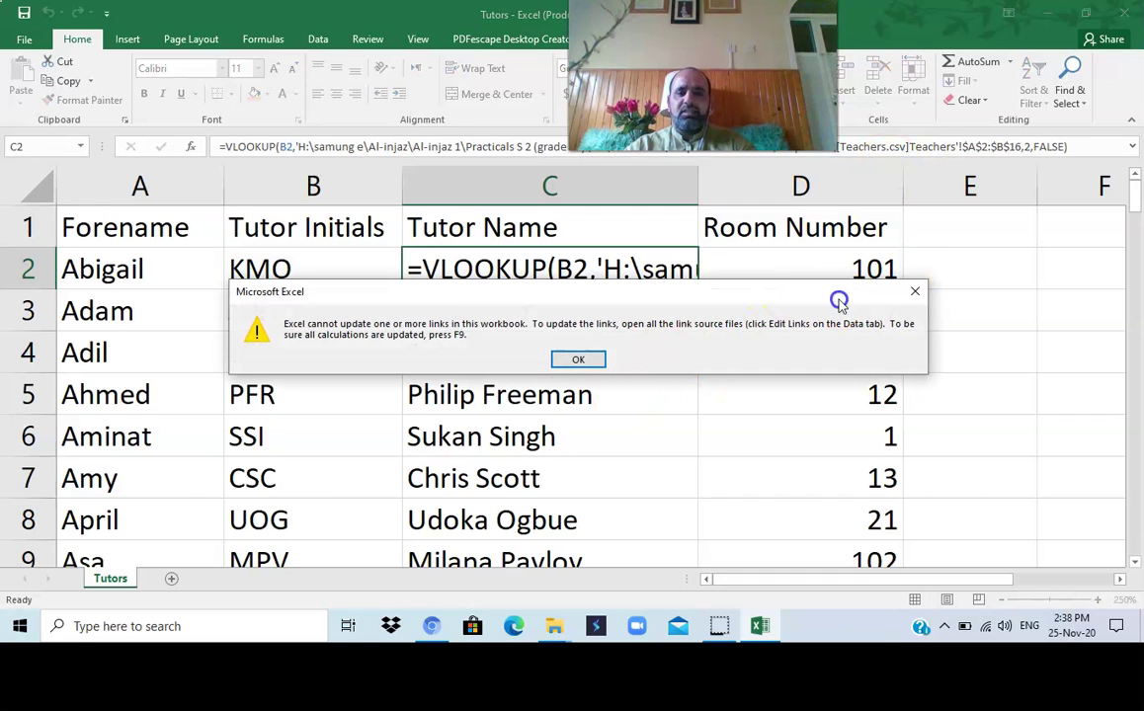
click(918, 292)
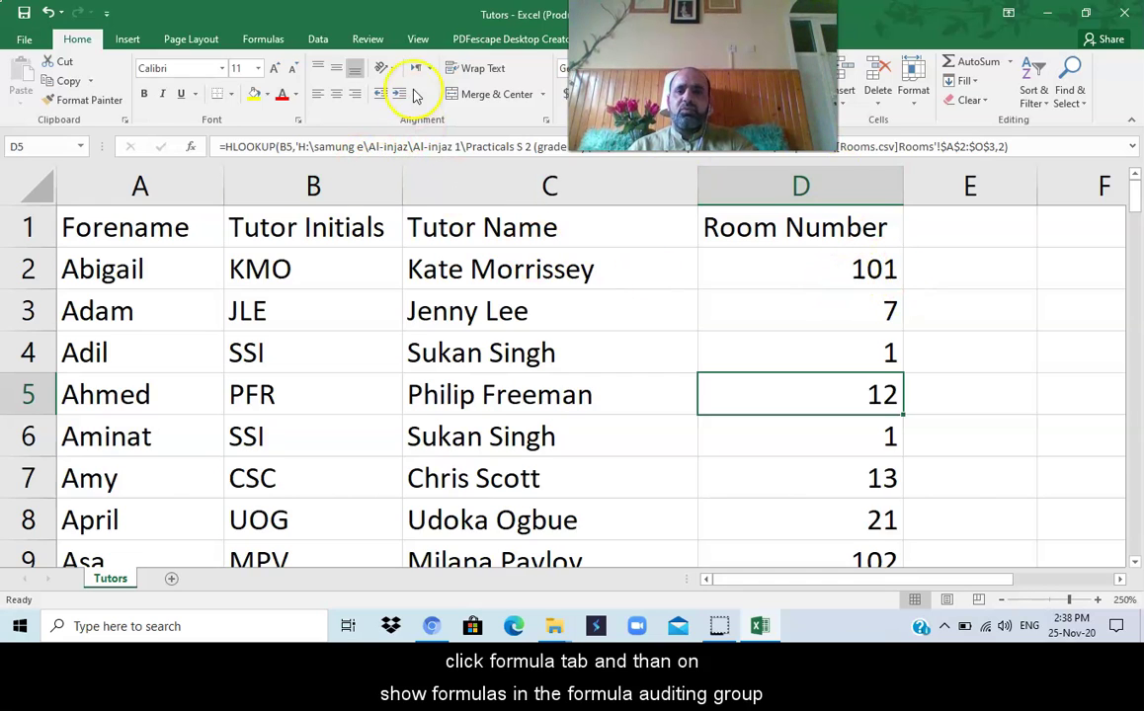
- Display the formulas in the Tutors sheet's cells to review them, and switch back to showing the values
click(272, 46)
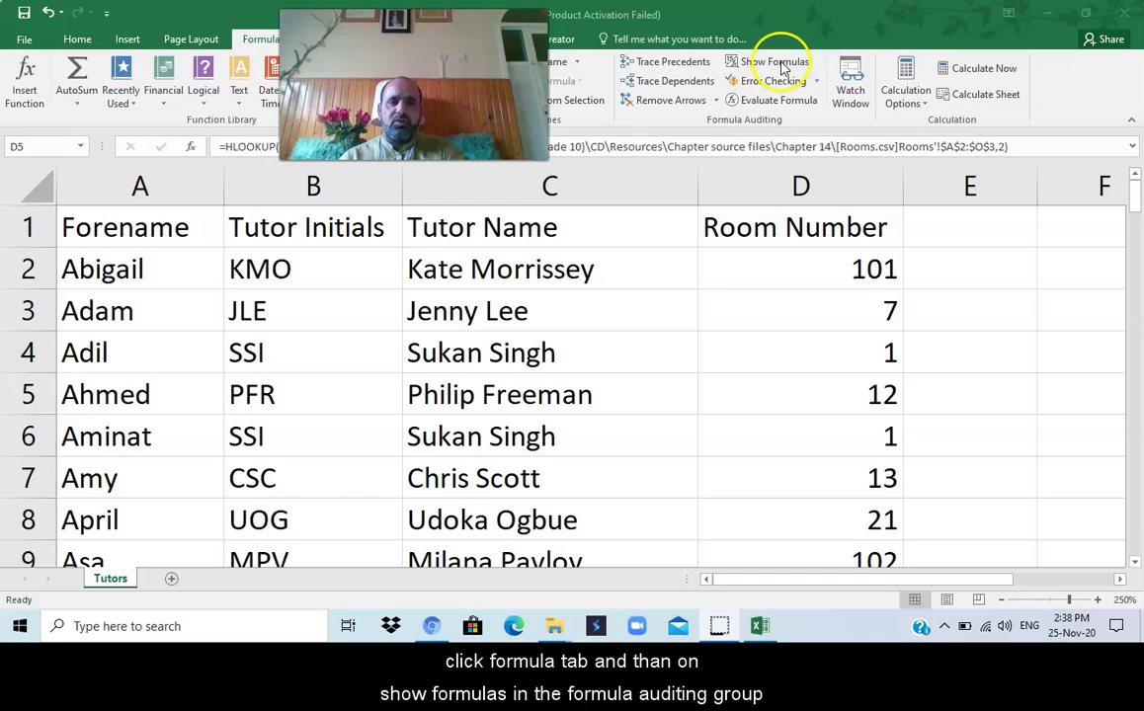
click(780, 63)
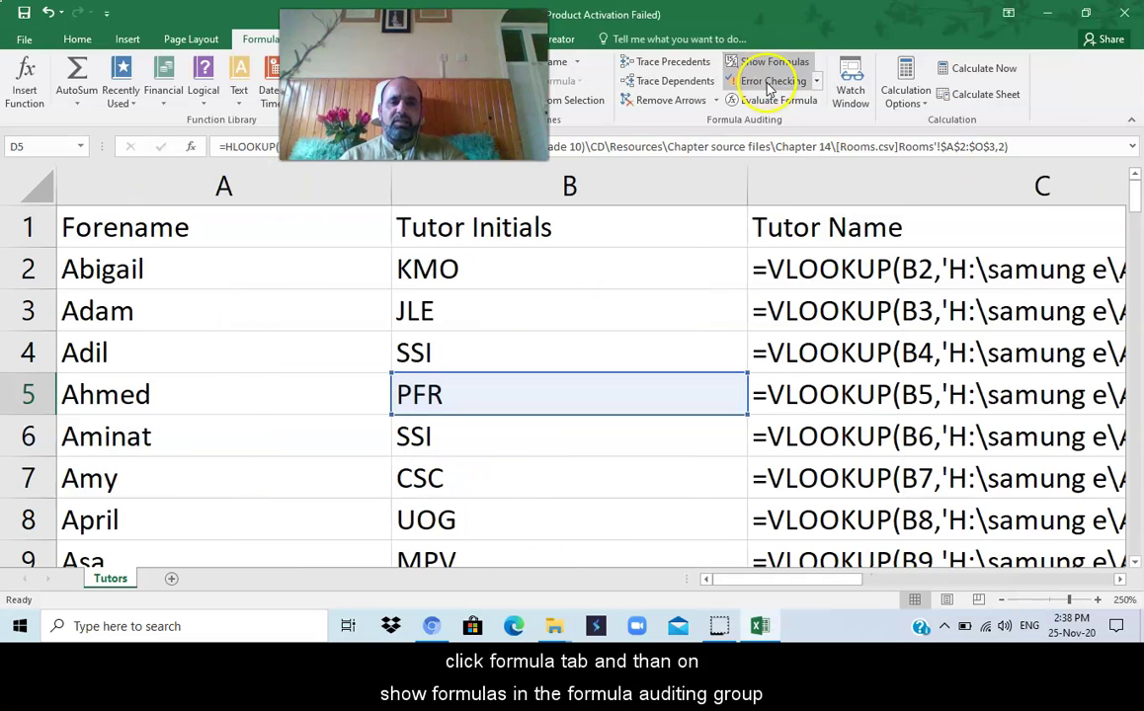
mouse_move(839, 580)
mouse_down()
mouse_move(954, 576)
mouse_move(830, 582)
mouse_up()
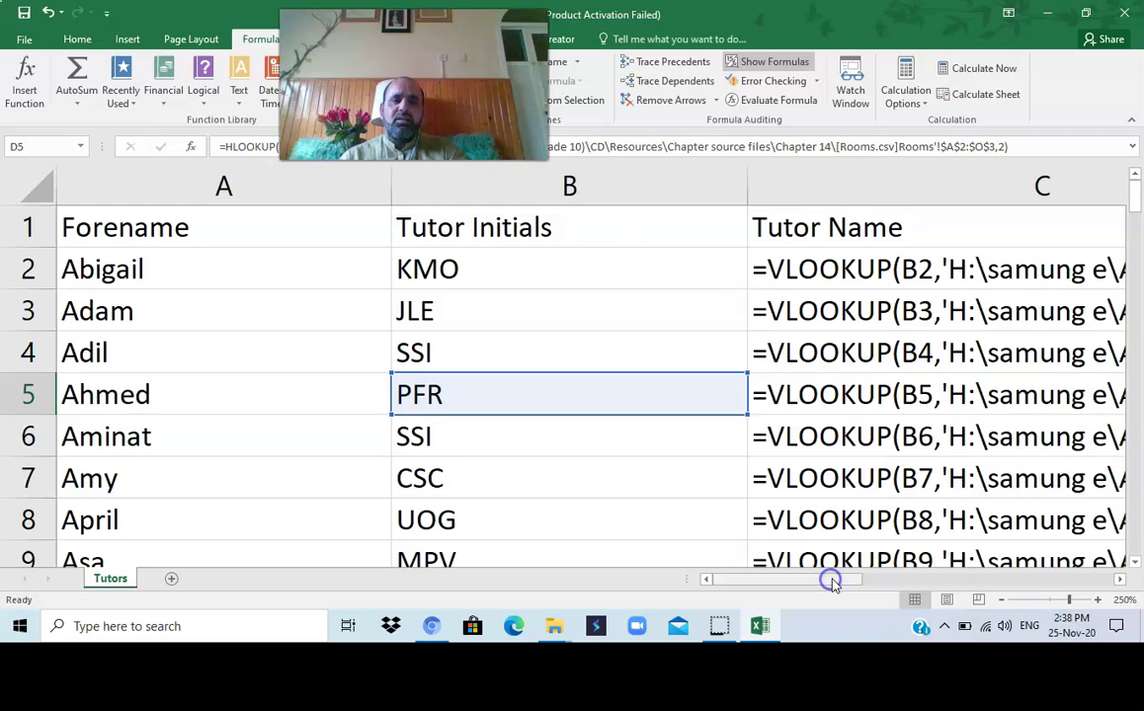
click(764, 63)
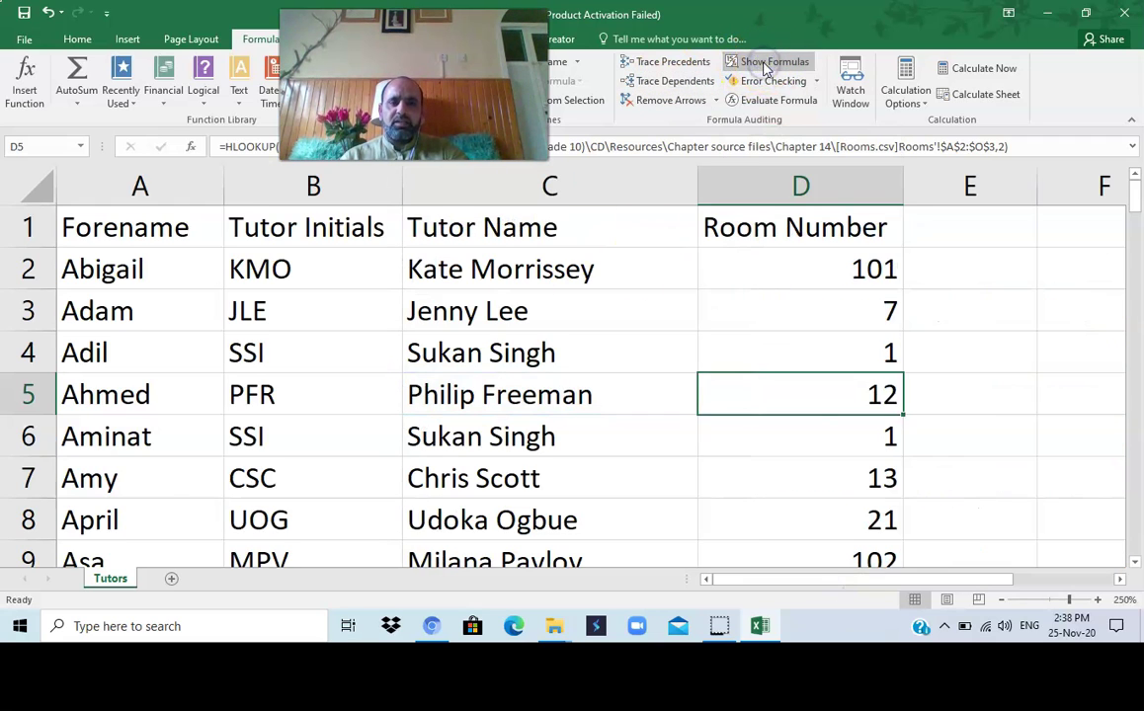
scroll(573, 342, up, 1)
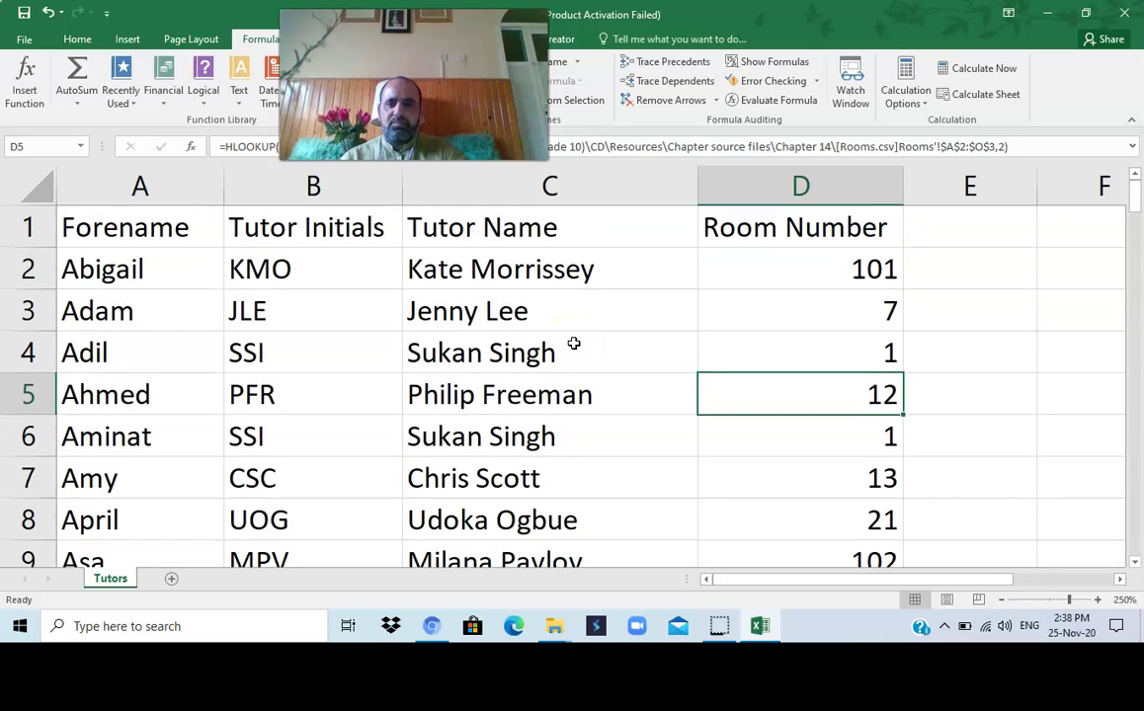